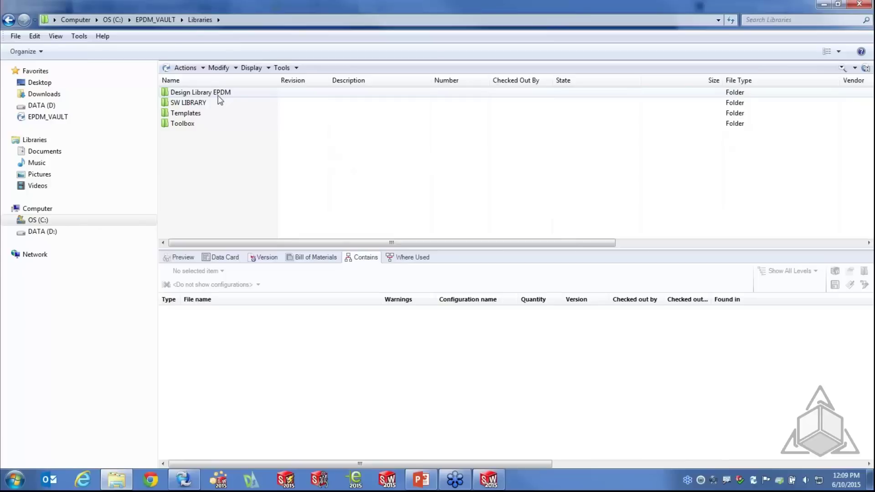
Open Templates > SW Templates to check its five template files, then go back to Templates
double_click(194, 114)
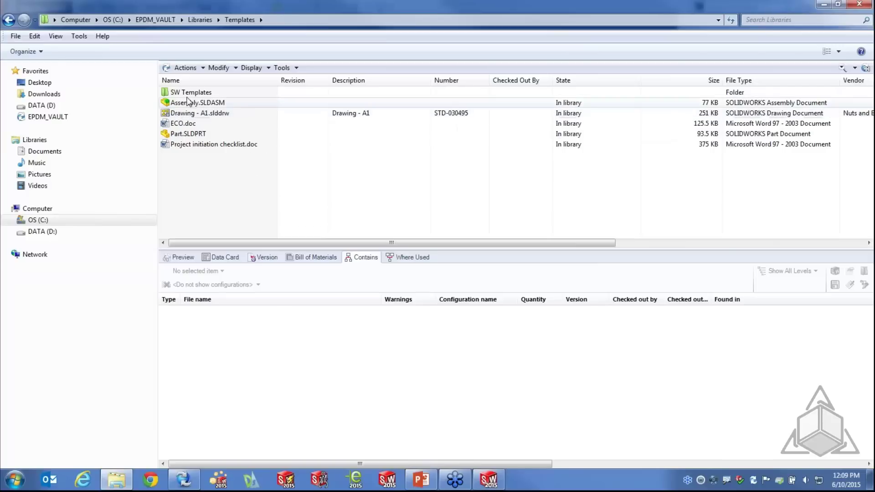
double_click(228, 92)
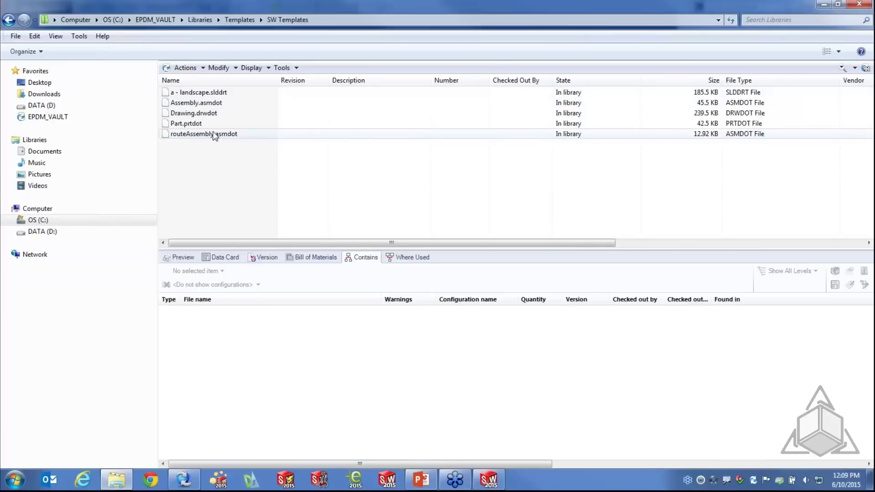
left_click(240, 20)
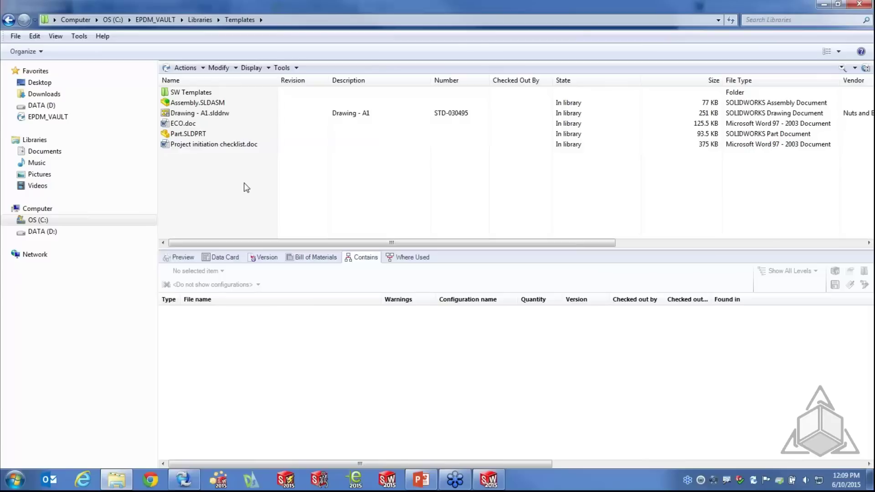
In SOLIDWORKS, start a new document and view the Enterprise PDM Part, Assembly and Drawing .ctf templates
left_click(491, 483)
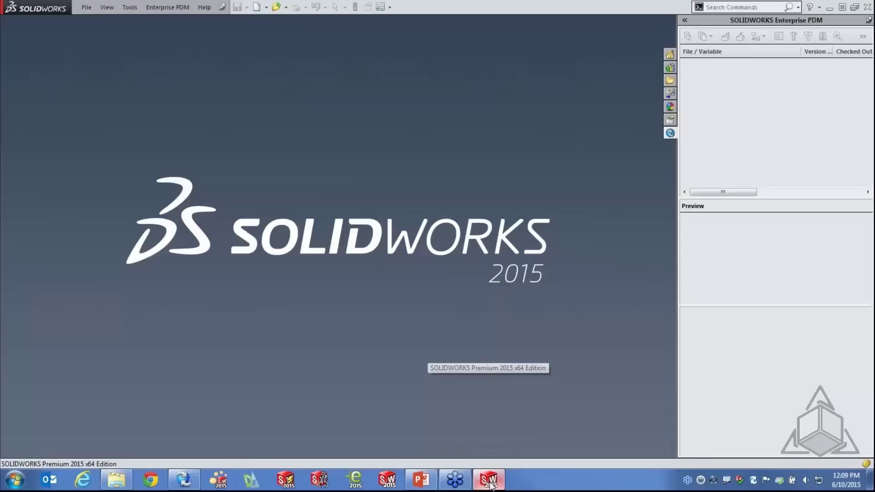
left_click(88, 8)
left_click(105, 22)
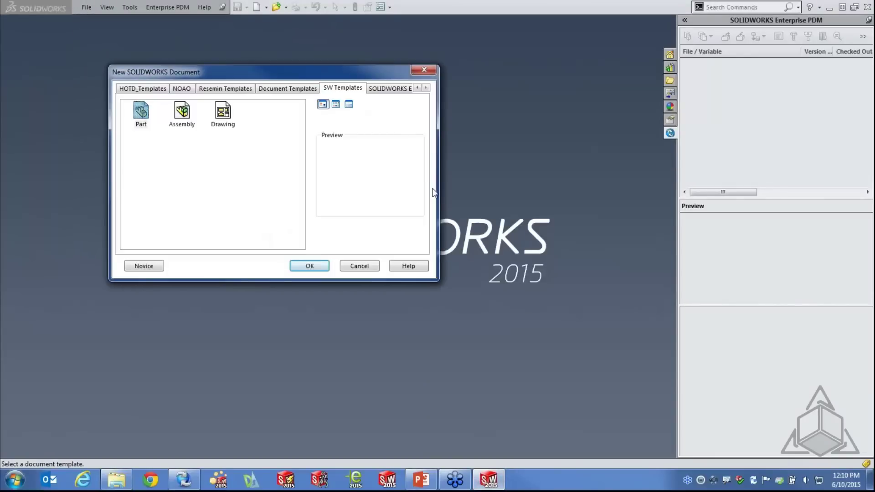
left_click(402, 89)
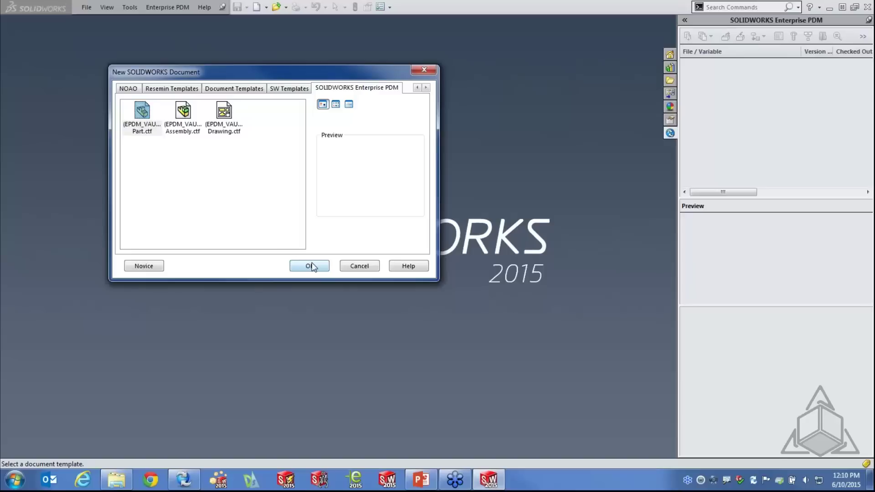
Create vault part PART-03266 in EPDM_VAULT from the EPDM Part template, then switch to PDM Administration
left_click(312, 267)
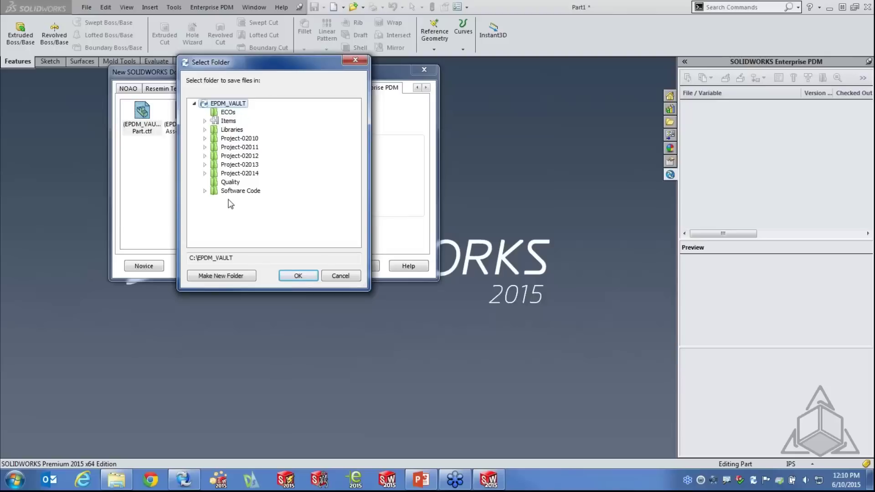
left_click(302, 276)
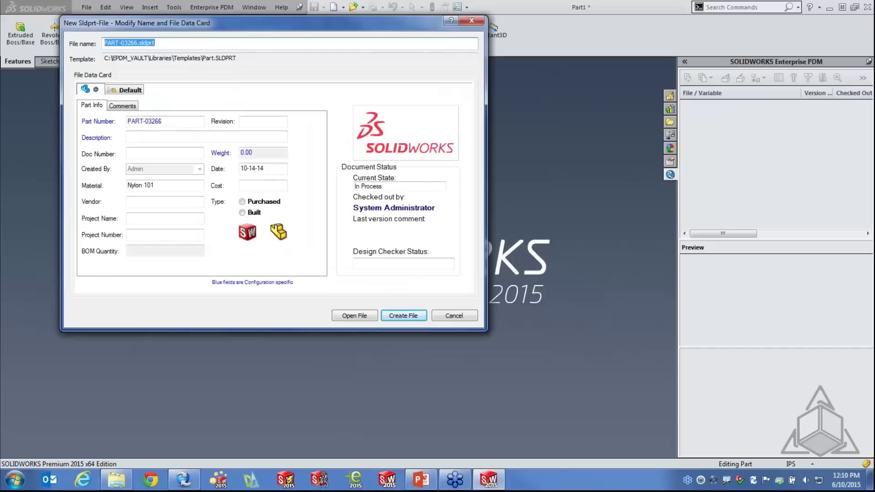
left_click(402, 315)
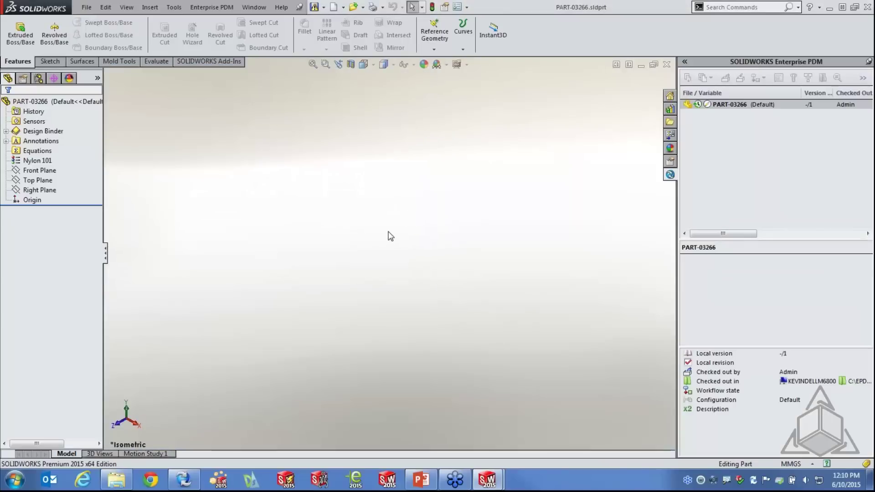
left_click(184, 483)
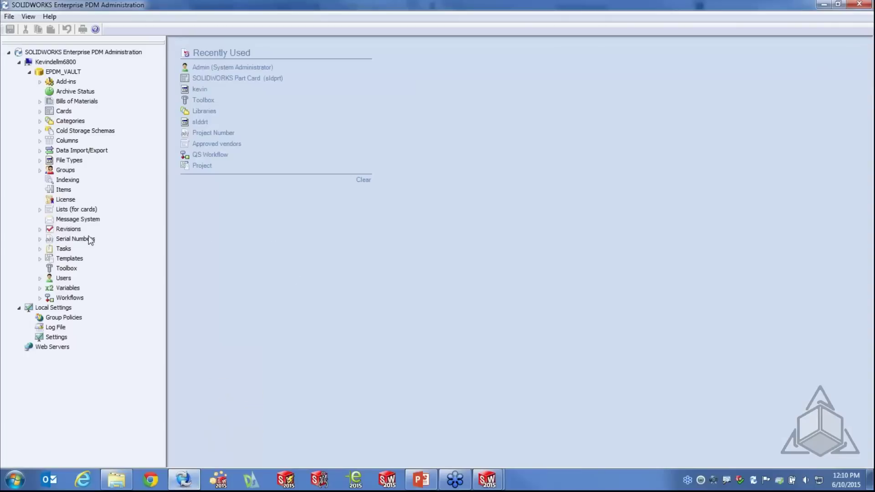
Expand and collapse the vault's Templates node, then show the SOLIDWORKS window previews
left_click(40, 259)
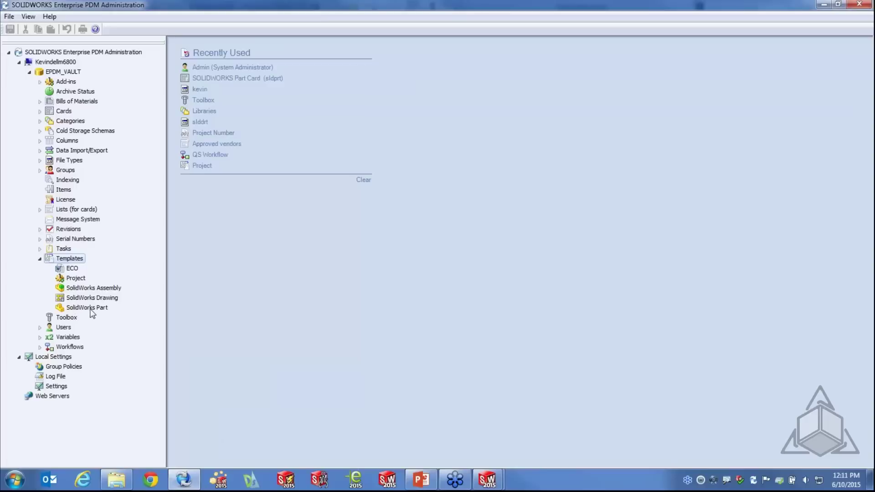
left_click(39, 258)
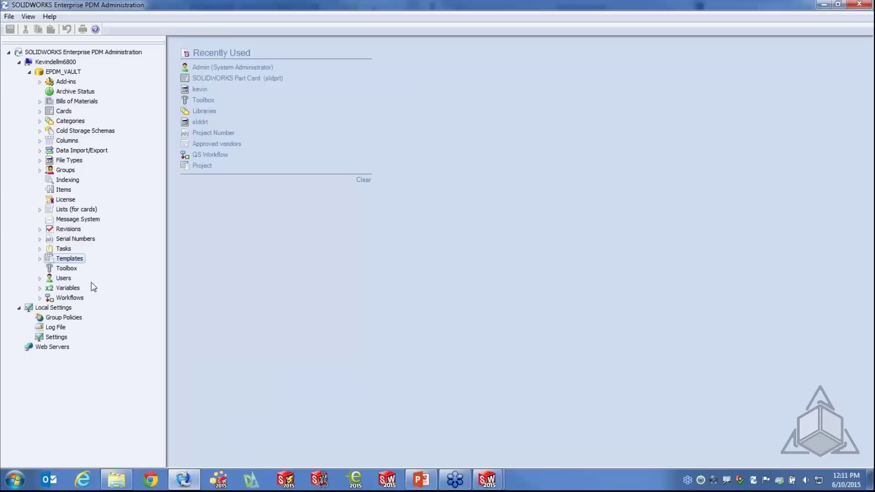
left_click(487, 479)
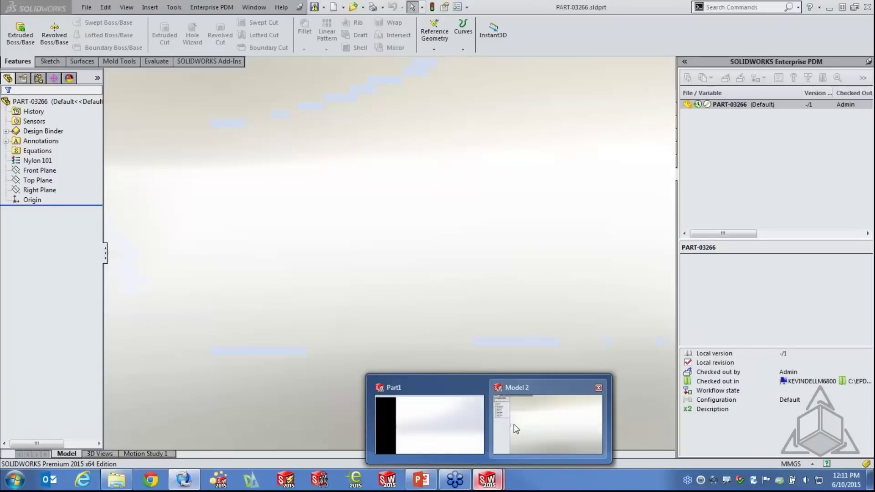
Close PART-03266 and view the local Document Templates such as prt_in and prt_mm
left_click(514, 424)
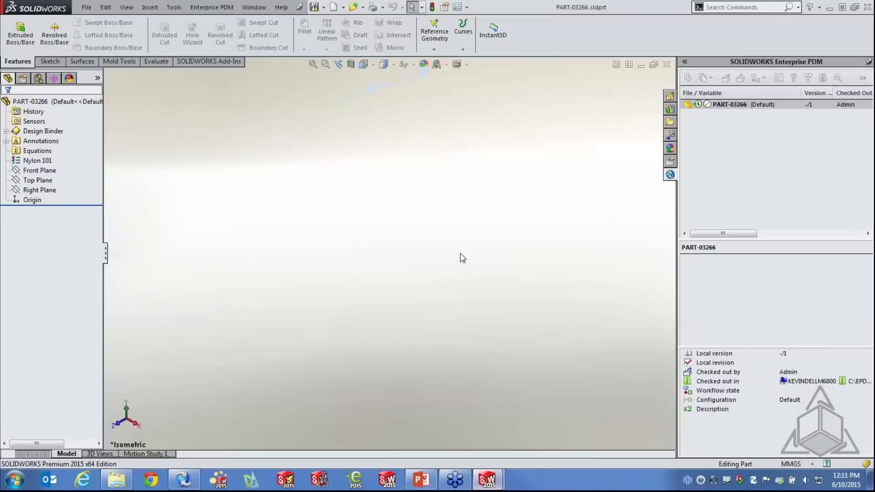
left_click(666, 64)
left_click(86, 6)
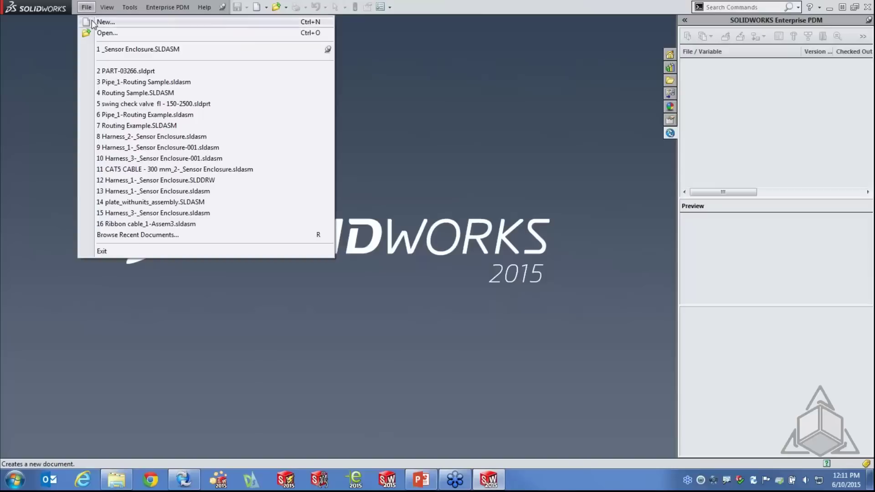
left_click(103, 22)
left_click(233, 88)
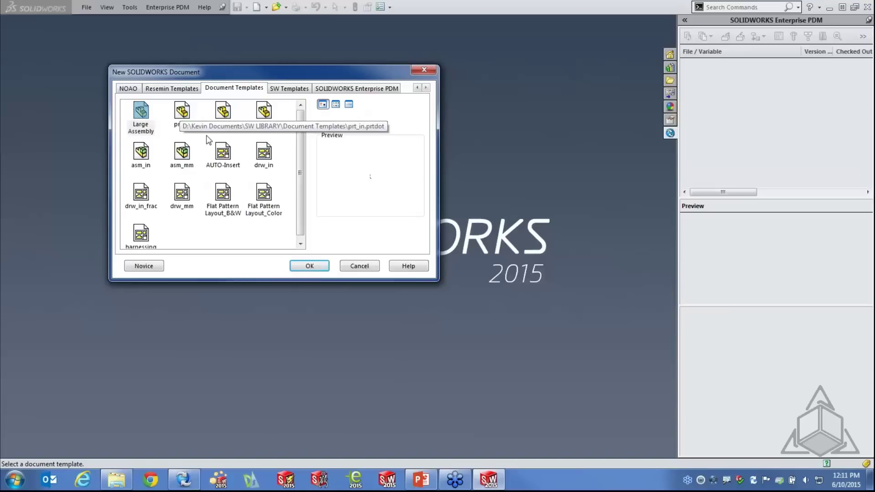
Return to the vault's Templates folder, open SW Templates, then switch to PDM Administration
left_click(115, 482)
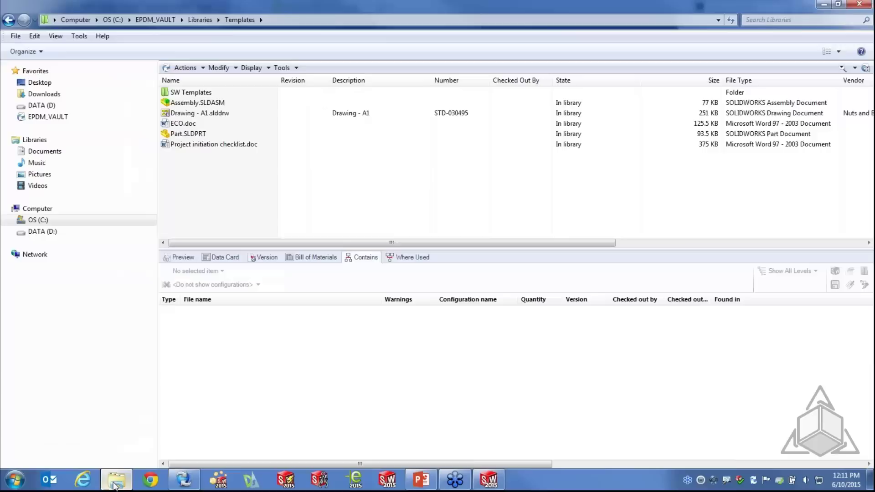
double_click(212, 91)
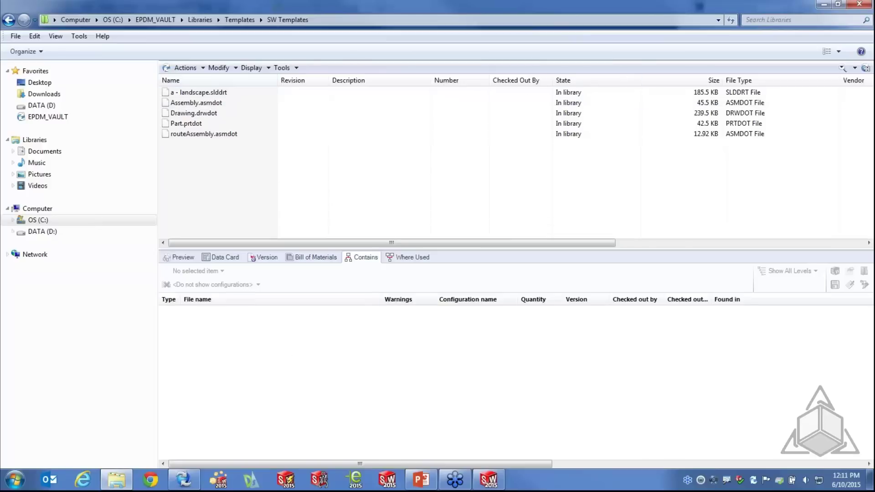
left_click(184, 480)
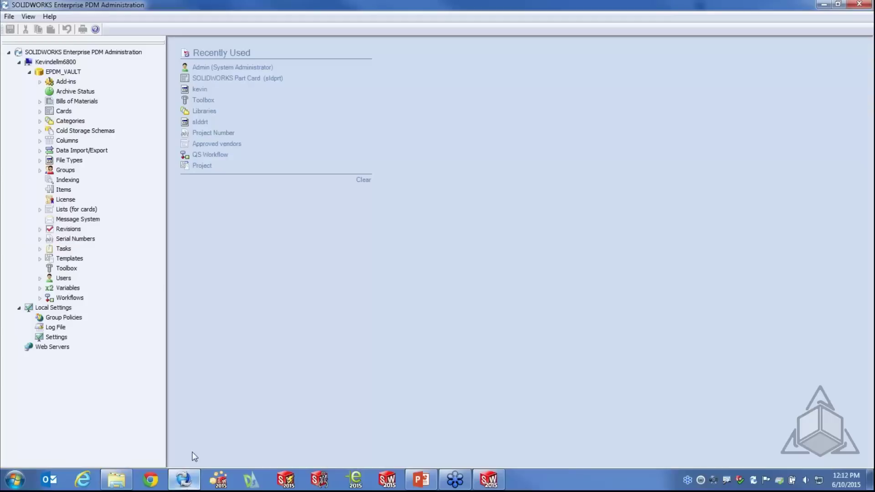
Inspect the Libraries category's %\Libraries\% filepath condition without changes, then expand Workflows
left_click(40, 121)
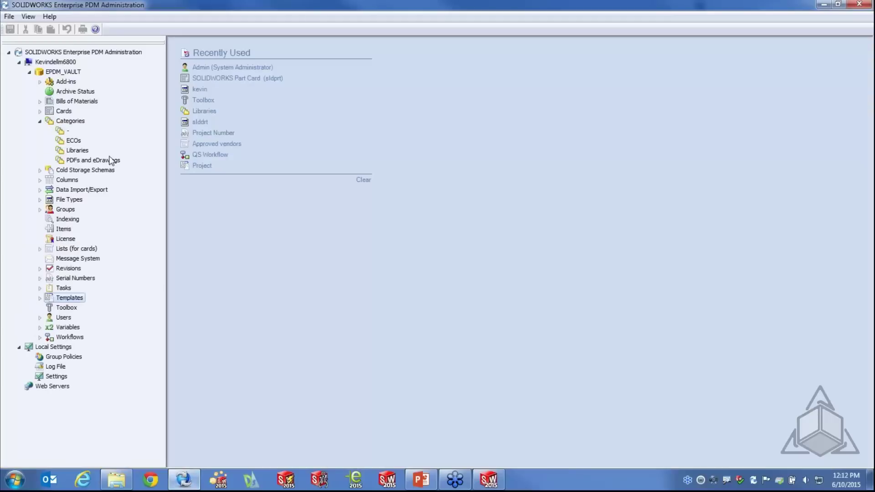
double_click(78, 150)
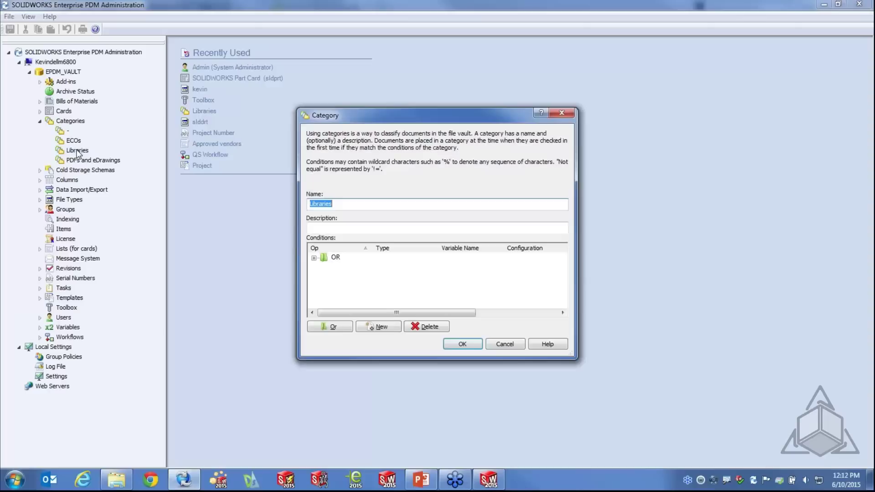
left_click(314, 258)
left_click_drag(386, 313, 468, 320)
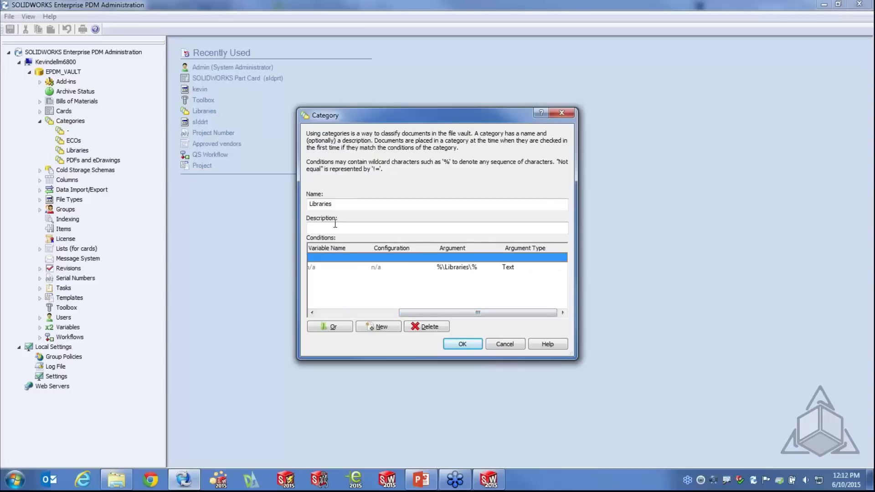
left_click_drag(340, 205, 311, 204)
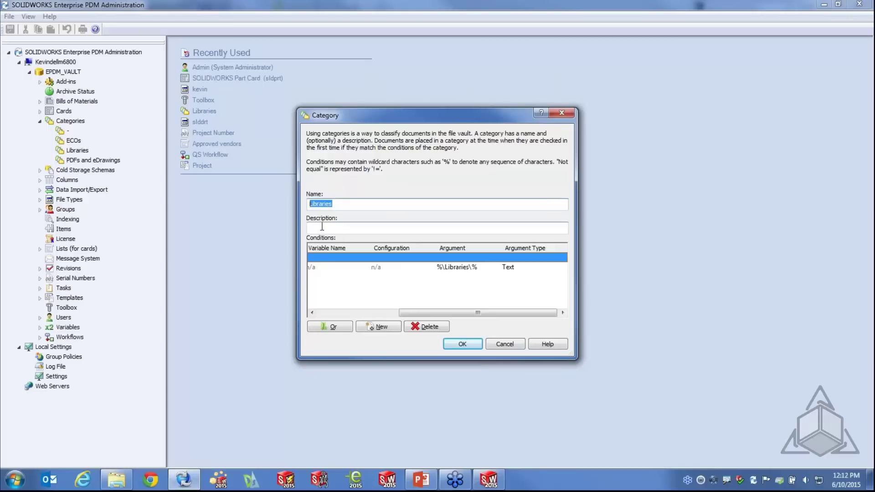
left_click(514, 346)
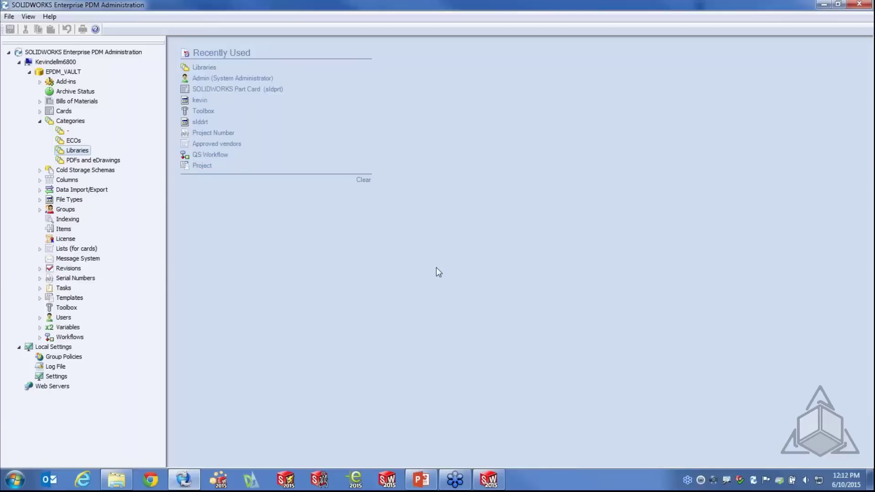
left_click(40, 338)
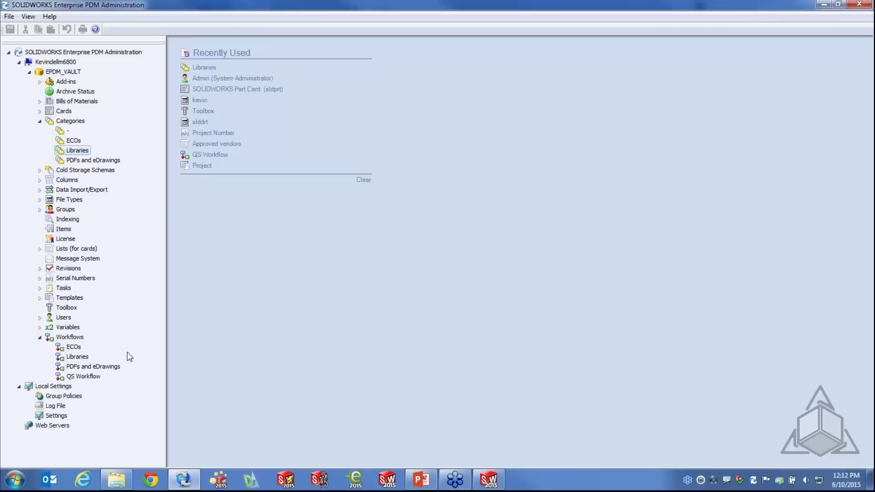
Check the Libraries workflow's category condition argument, cancel, and minimize PDM Administration
double_click(69, 358)
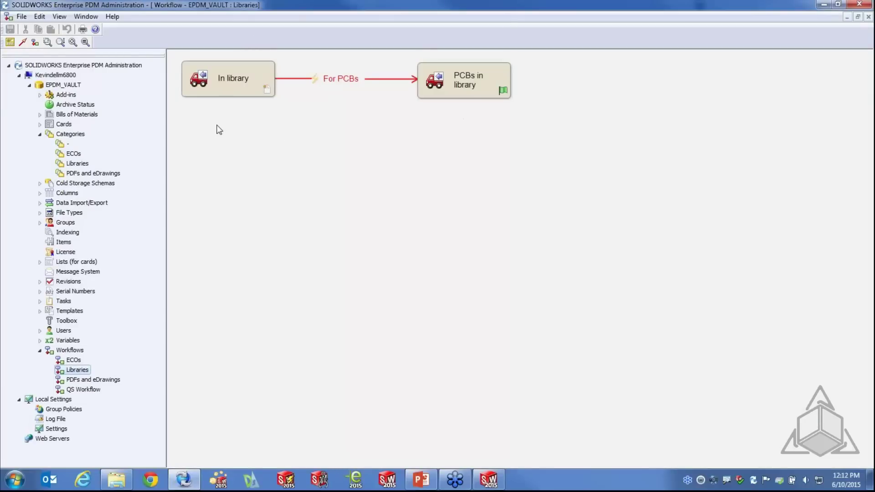
right_click(80, 367)
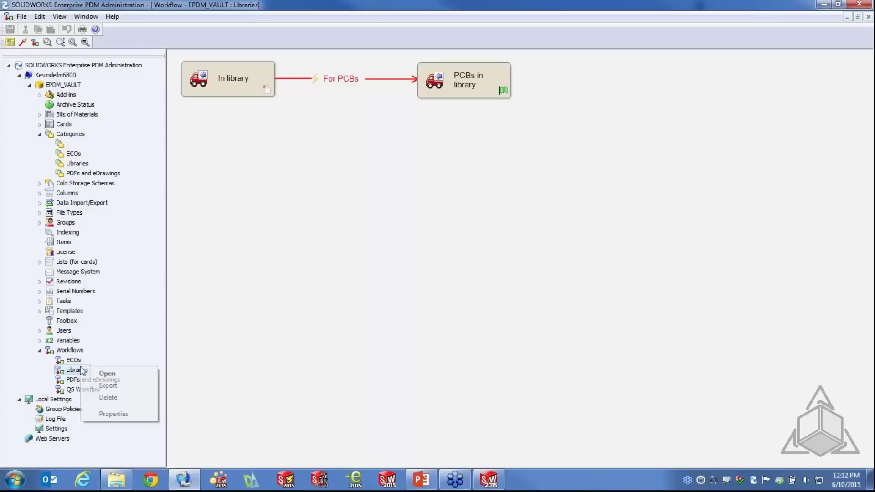
left_click(114, 414)
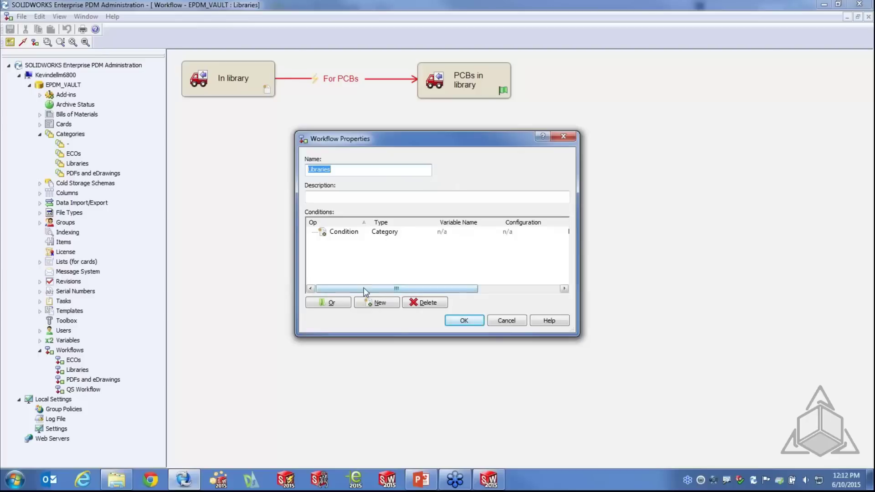
left_click_drag(380, 289, 460, 290)
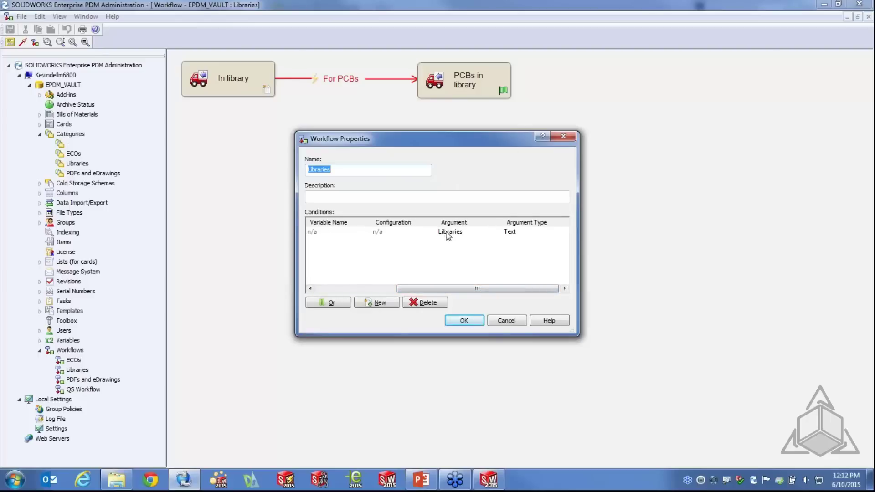
left_click(502, 320)
left_click(823, 4)
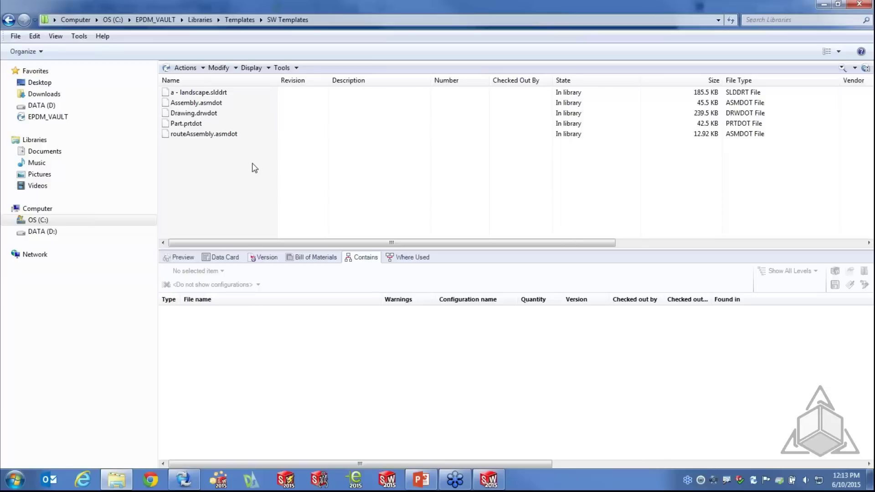
On the Version tab, check a - landscape.slddrt, Assembly.asmdot, Drawing.drwdot and Part.prtdot show Libraries category and workflow
left_click(267, 258)
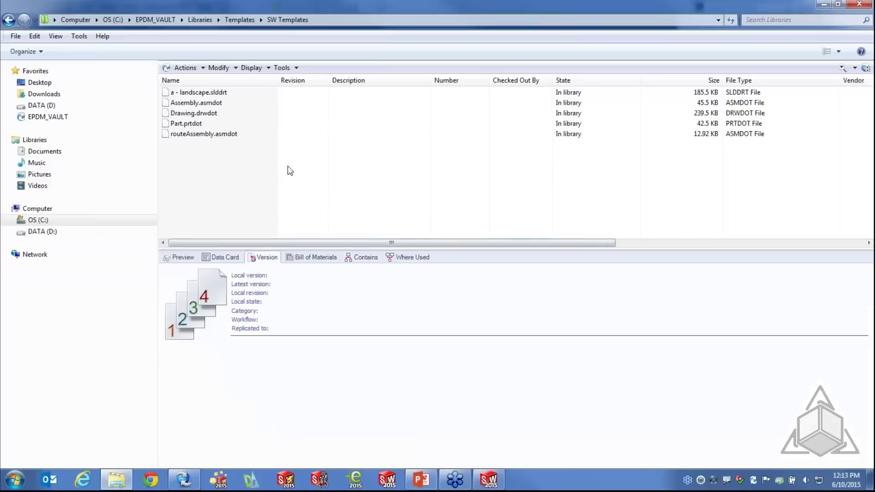
left_click(207, 93)
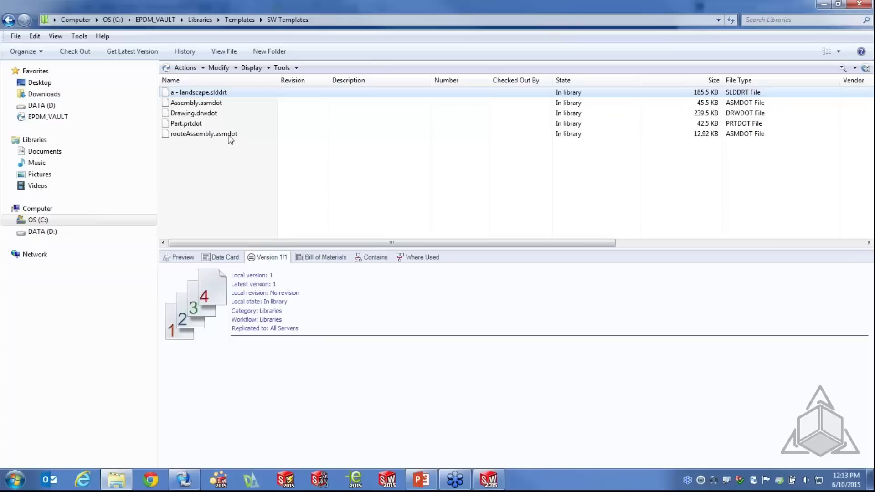
left_click(206, 106)
left_click(203, 113)
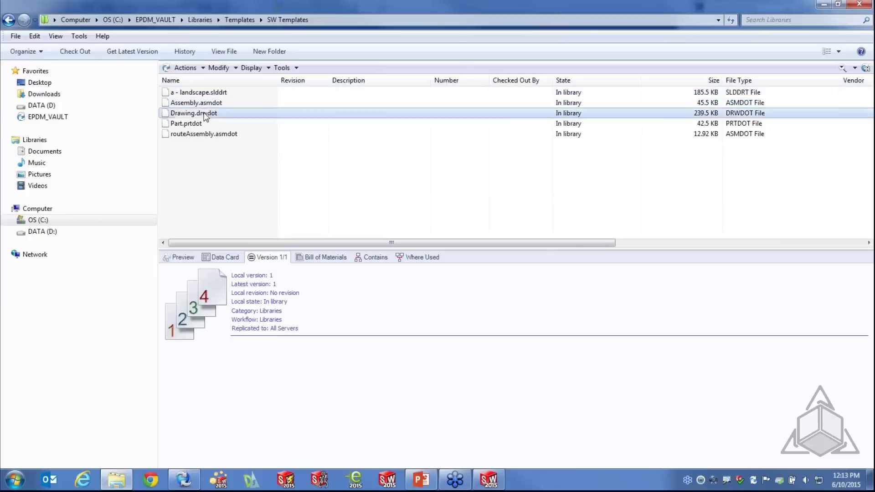
left_click(198, 125)
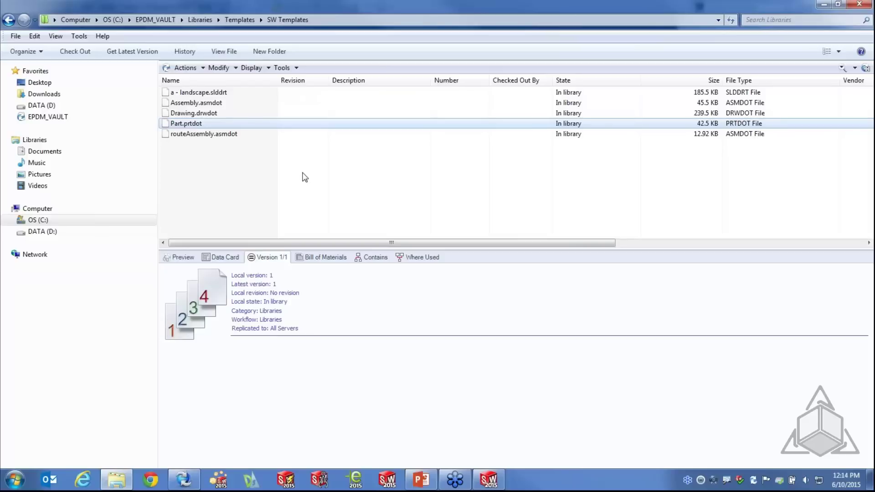
Cancel the New dialog and verify System Options File Locations lists the vault SW Templates path
left_click(490, 481)
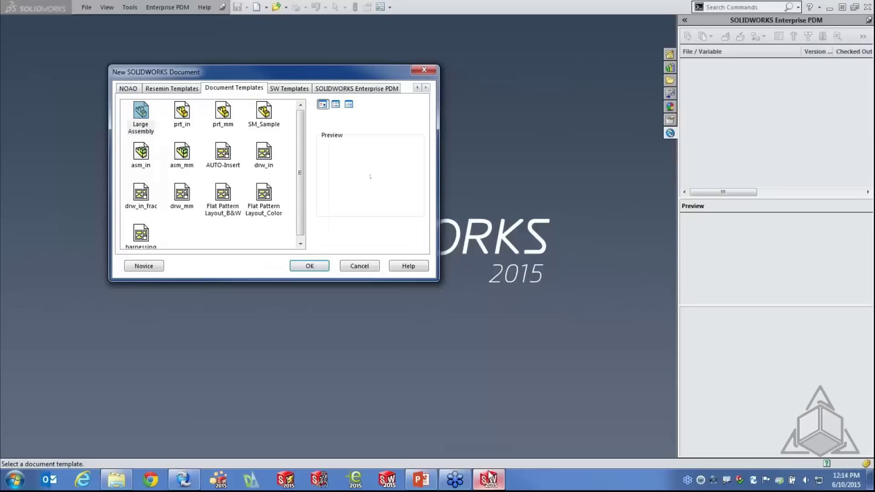
left_click(372, 269)
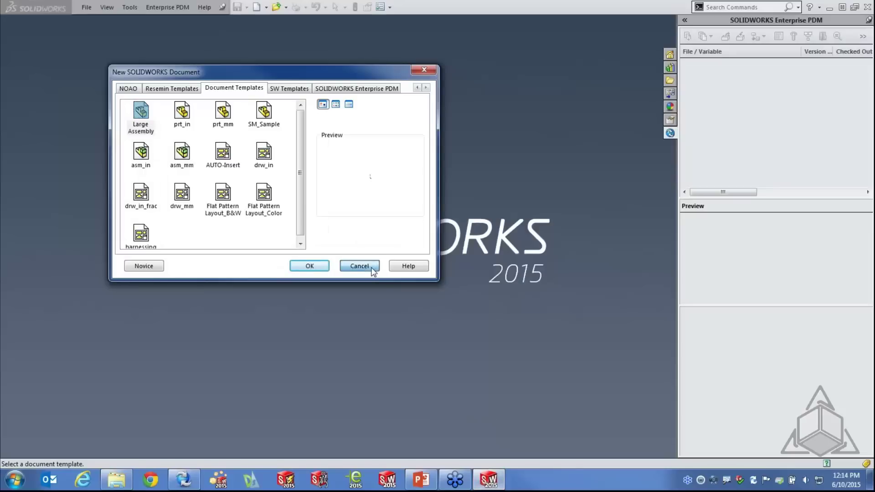
left_click(390, 8)
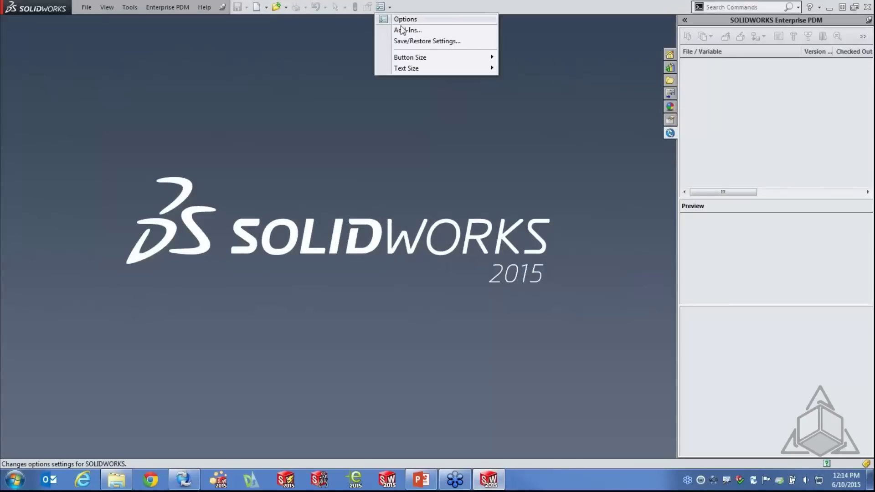
left_click(405, 20)
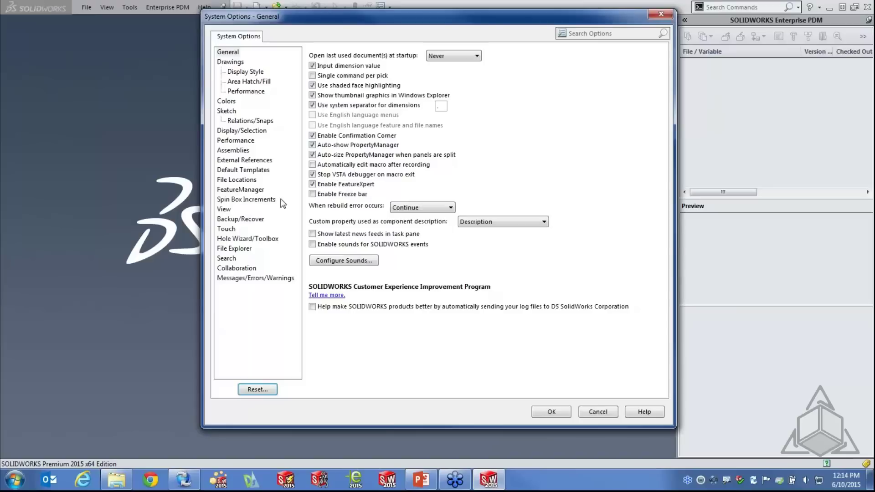
left_click(250, 182)
left_click(435, 69)
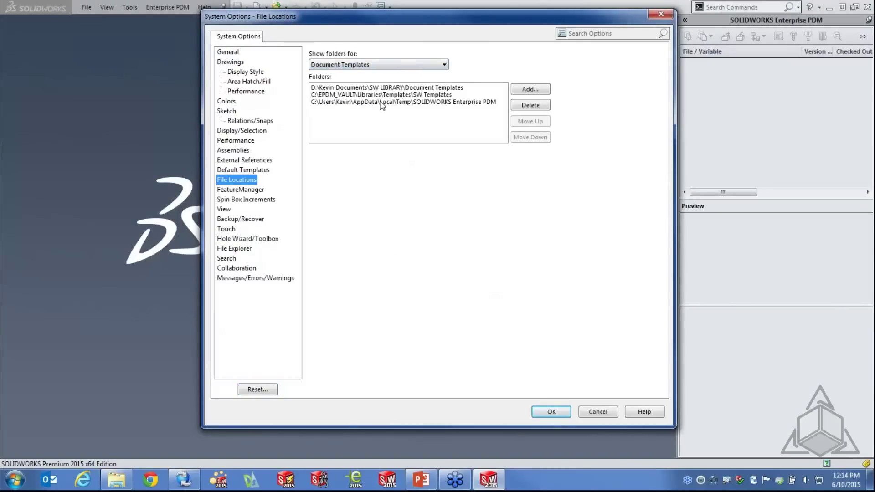
left_click(334, 95)
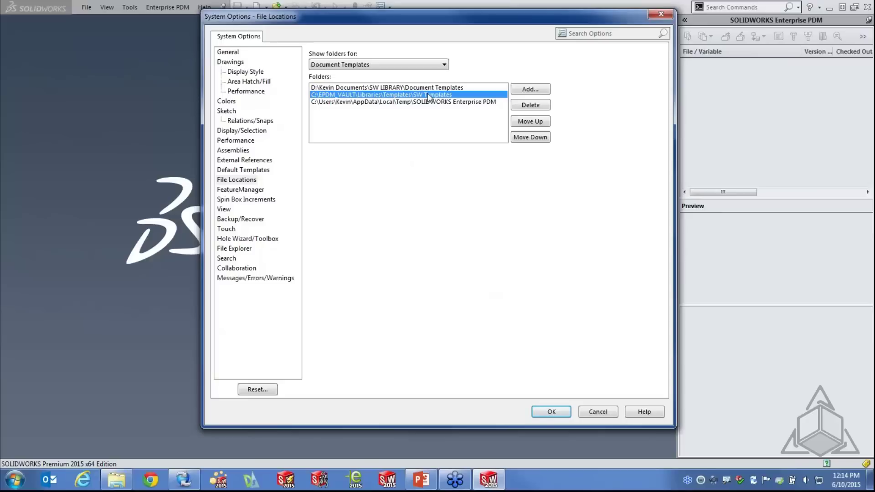
left_click(552, 412)
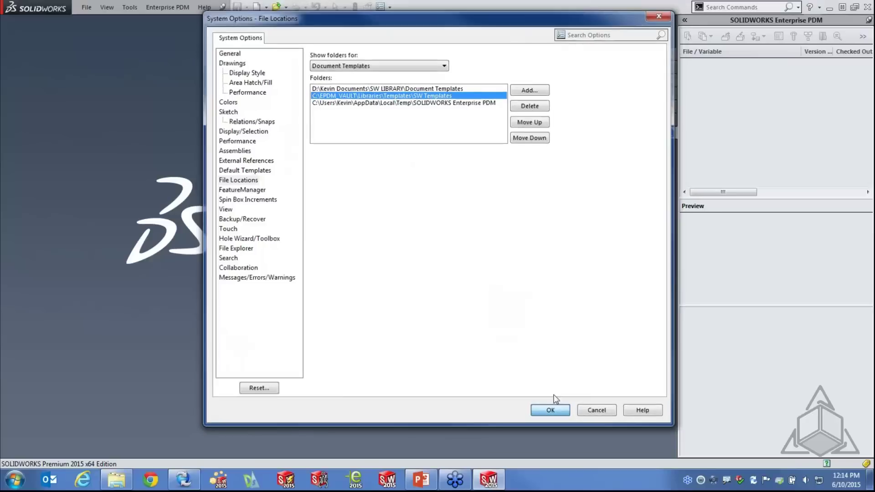
left_click(87, 7)
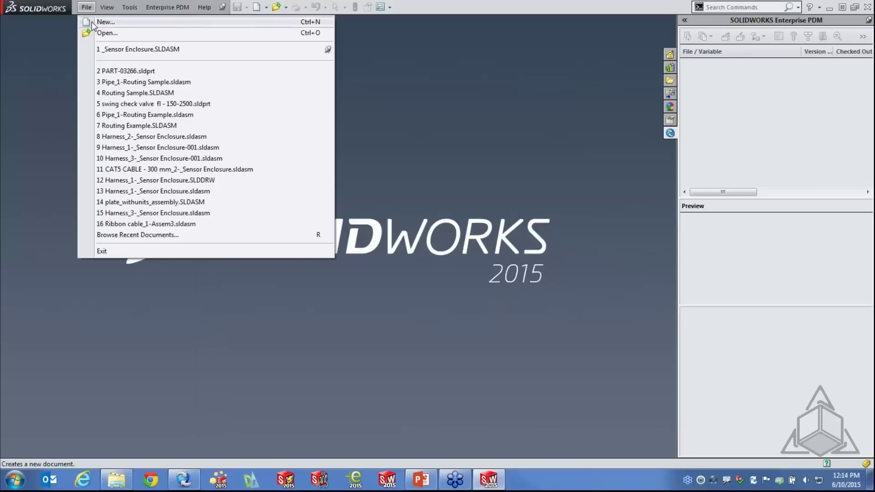
left_click(92, 23)
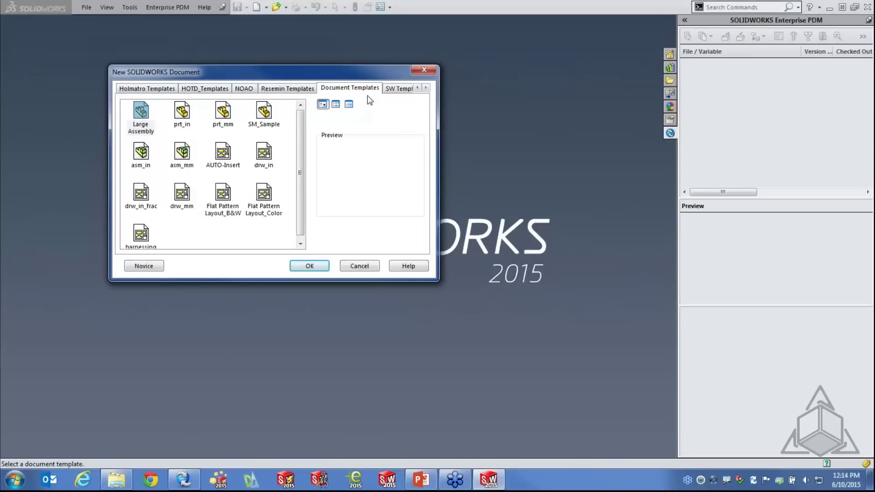
left_click(397, 89)
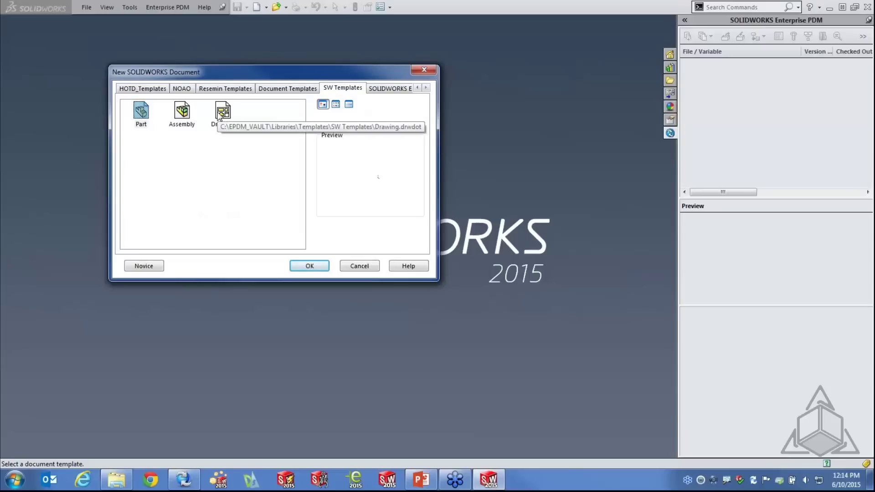
left_click(142, 114)
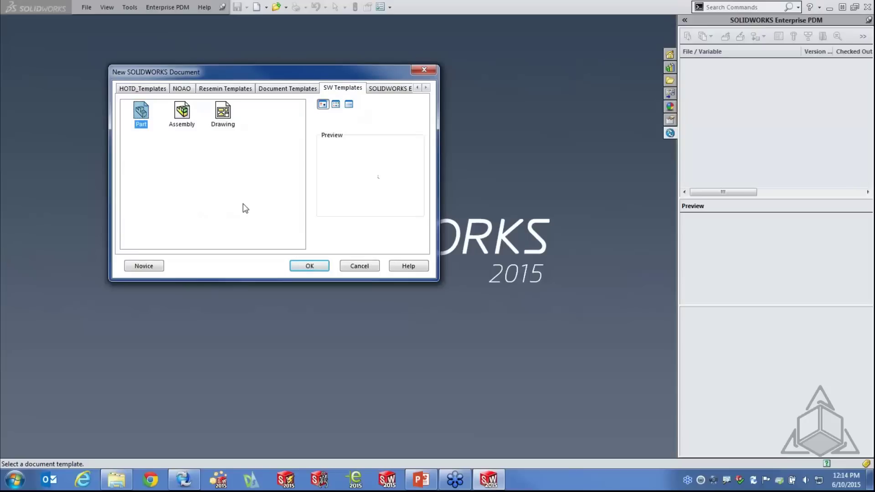
left_click(309, 267)
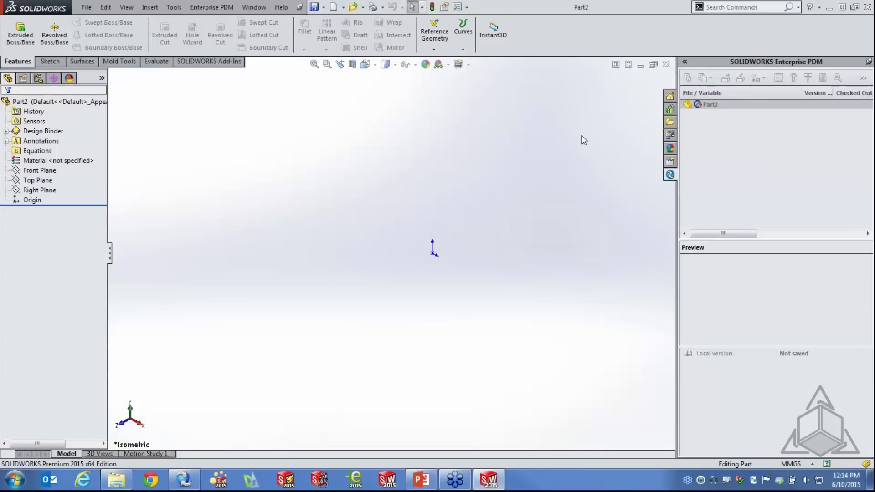
left_click(666, 64)
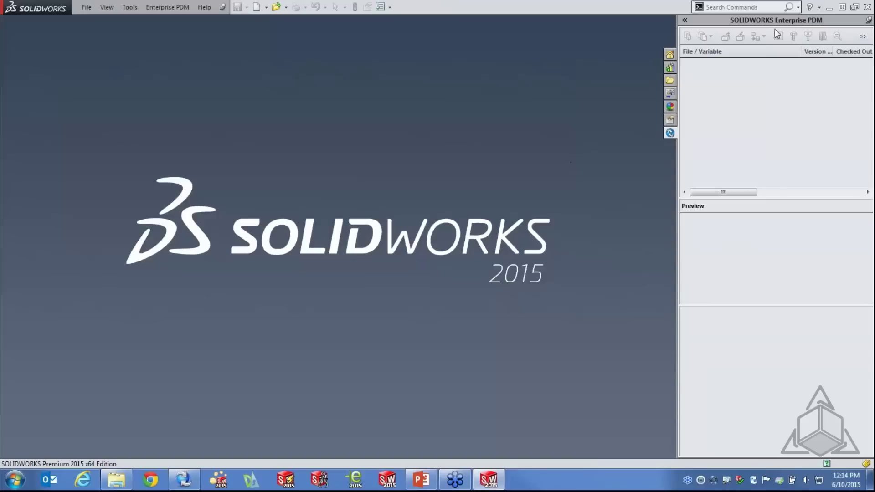
Clear the local cache of the SW Templates folder from the Templates level
left_click(826, 8)
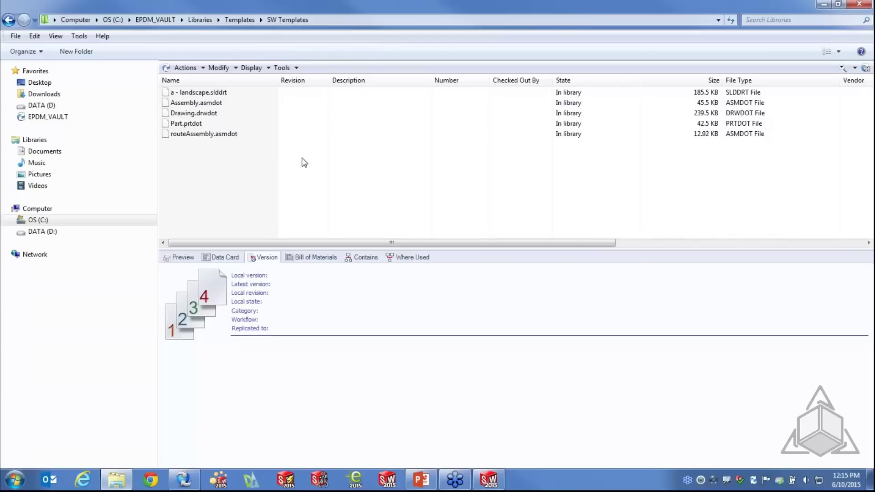
left_click(241, 19)
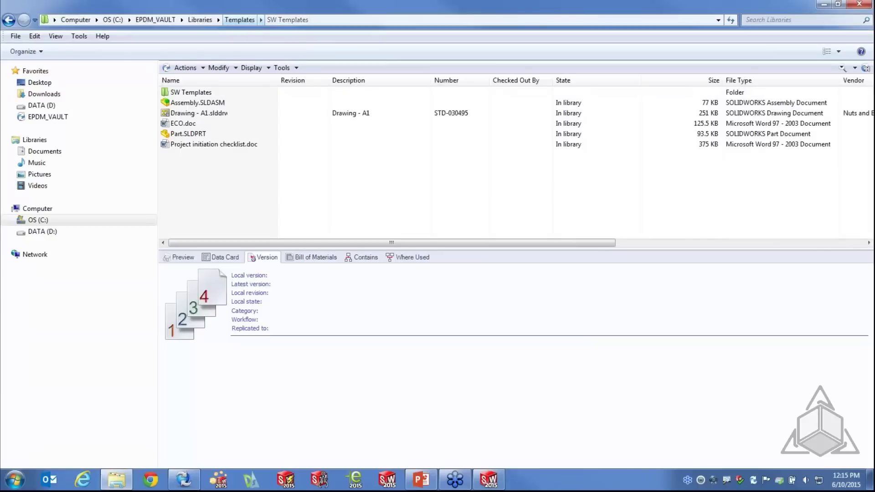
left_click(202, 93)
left_click(296, 68)
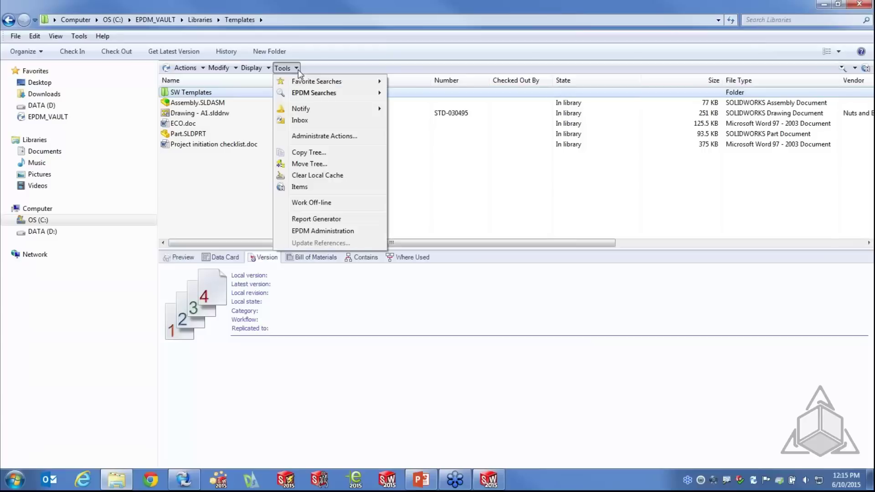
left_click(321, 175)
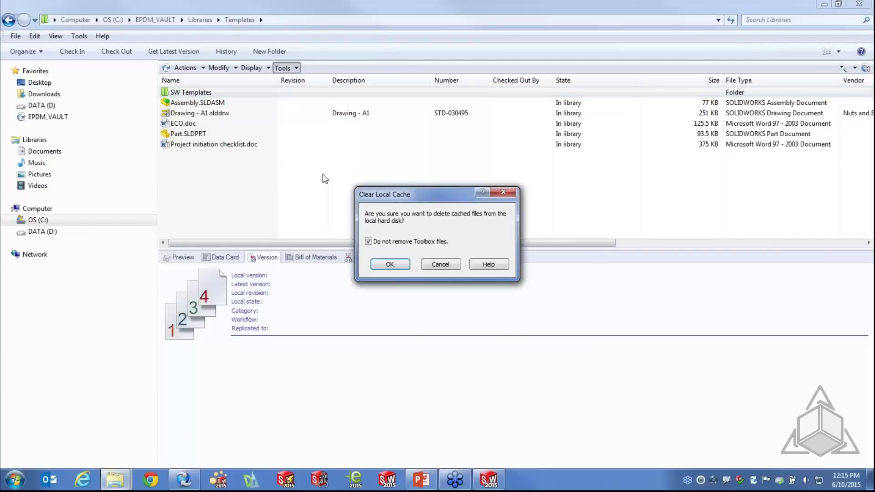
left_click(392, 264)
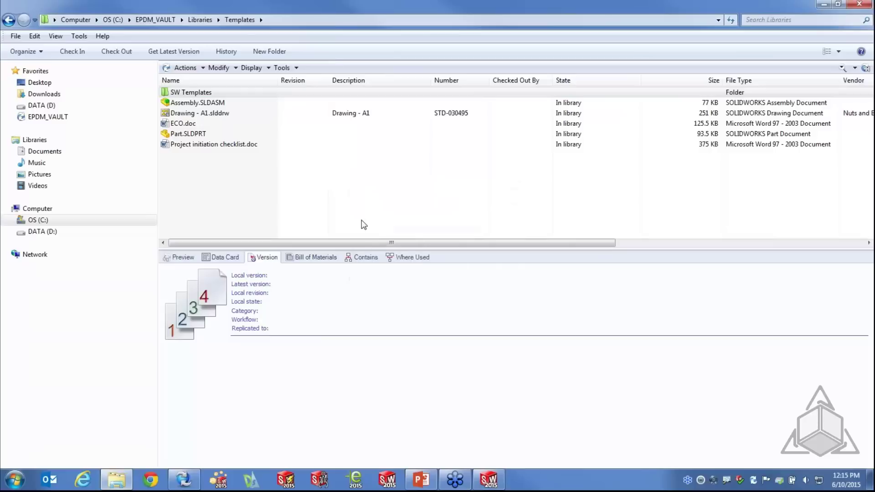
Open SW Templates and check version details of Assembly.asmdot, Drawing.drwdot and Part.prtdot
double_click(180, 93)
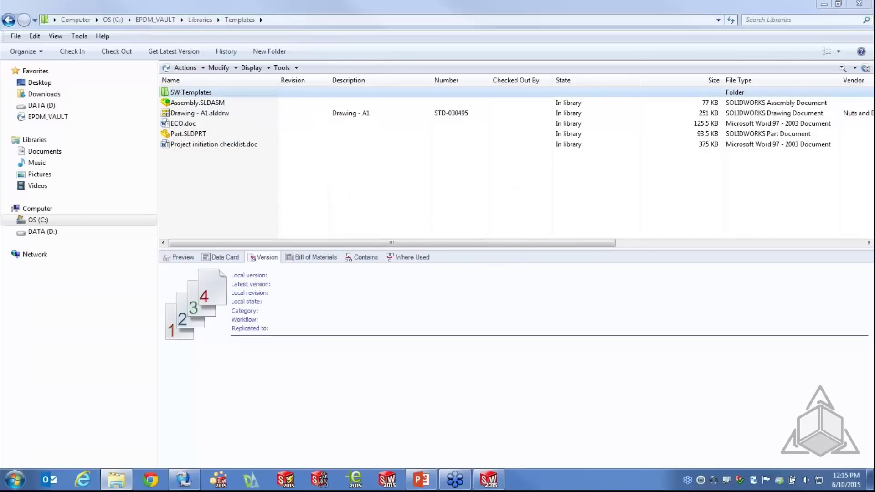
left_click(204, 103)
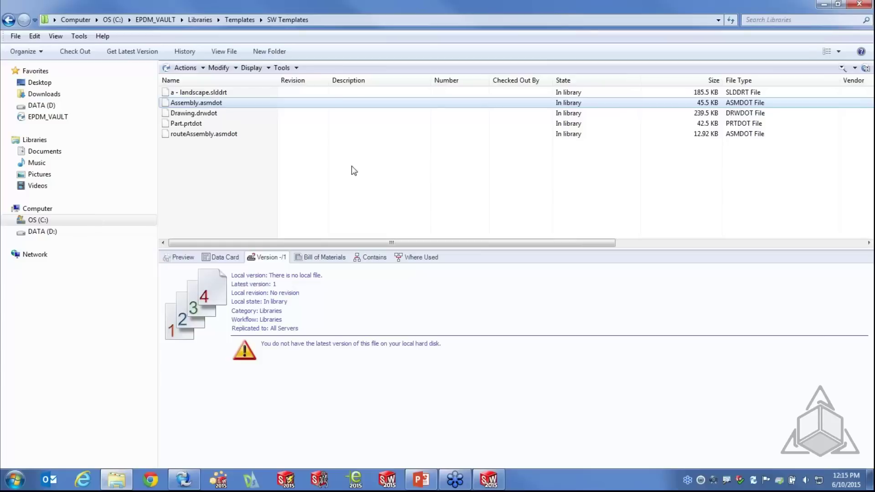
left_click(200, 114)
left_click(198, 124)
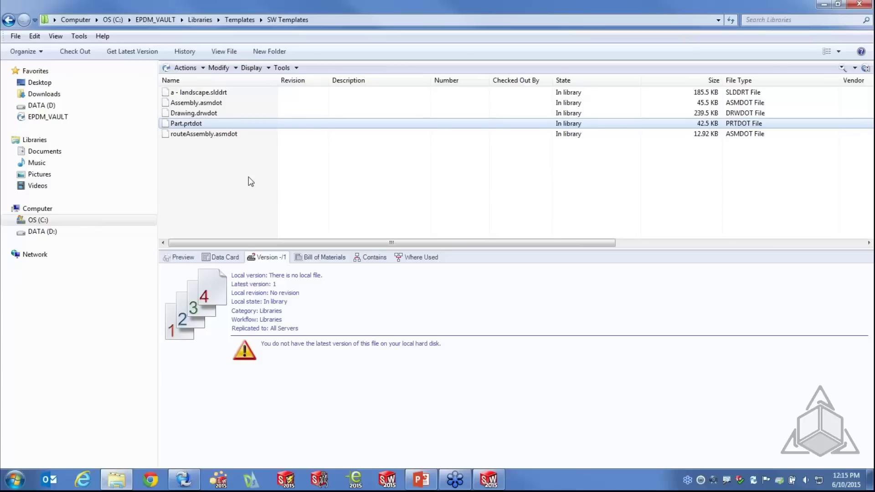
Create Assem1 from the SW Templates Assembly template, then close it empty
left_click(489, 479)
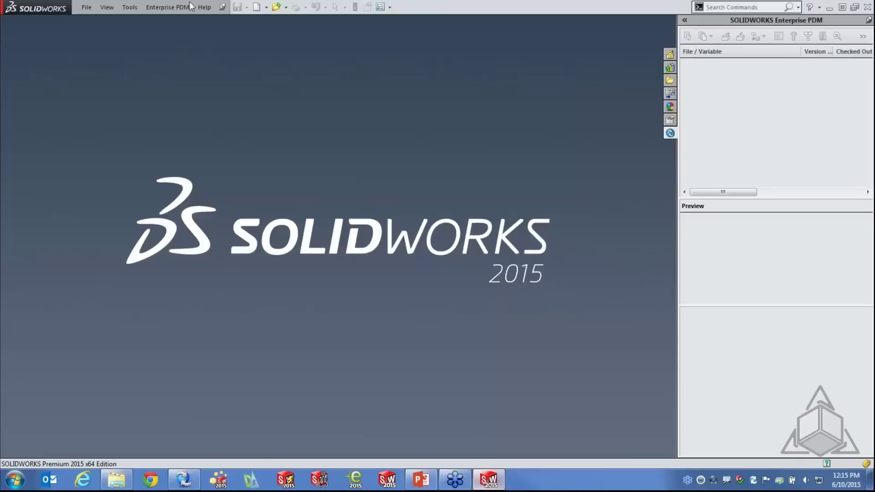
left_click(87, 7)
left_click(86, 21)
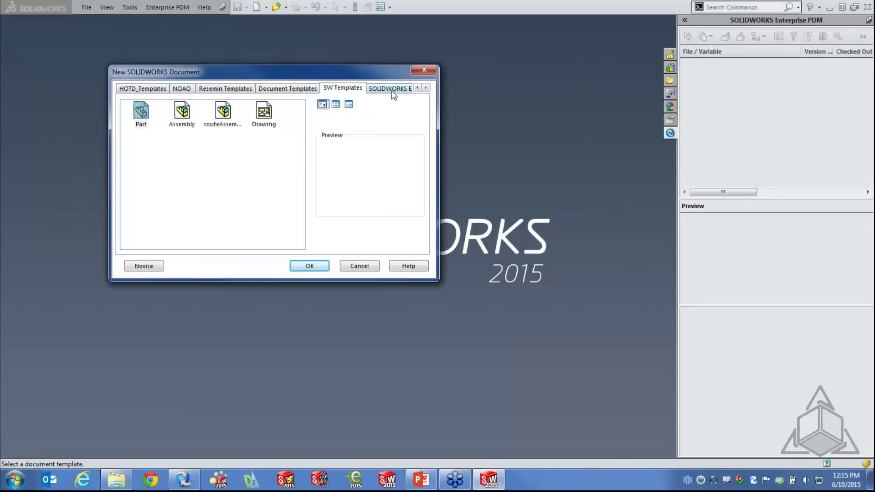
left_click(254, 180)
left_click(318, 266)
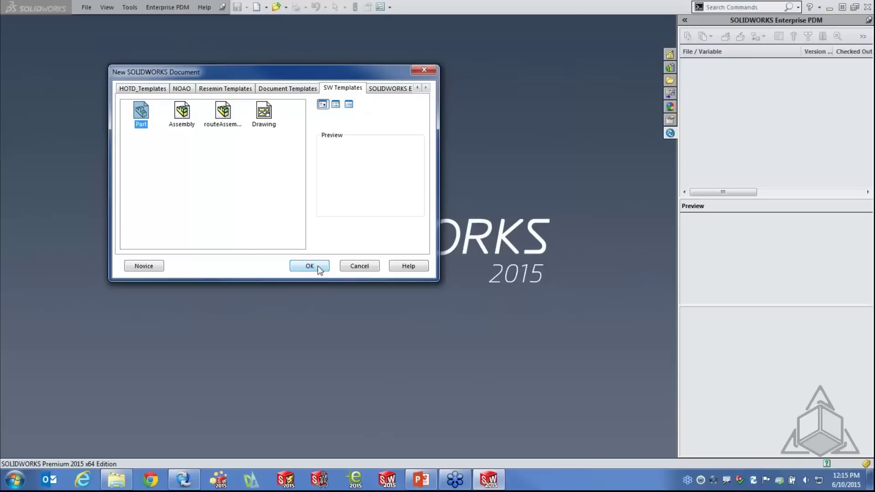
left_click(182, 112)
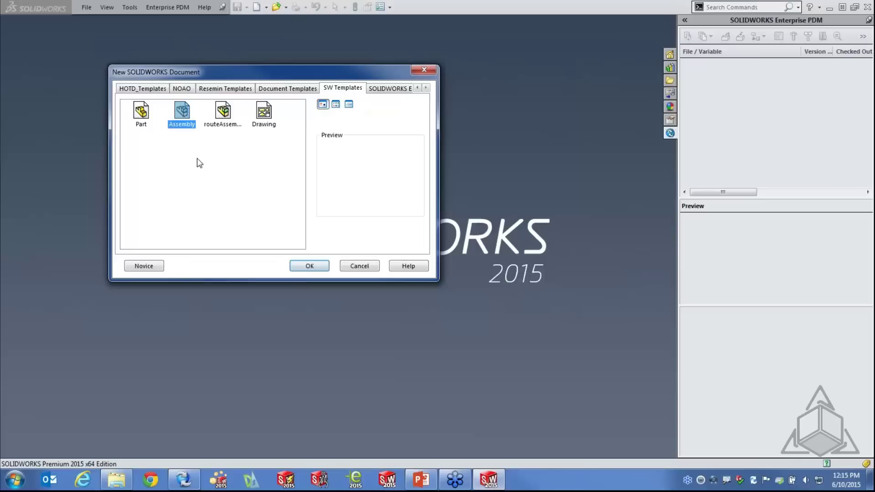
left_click(309, 266)
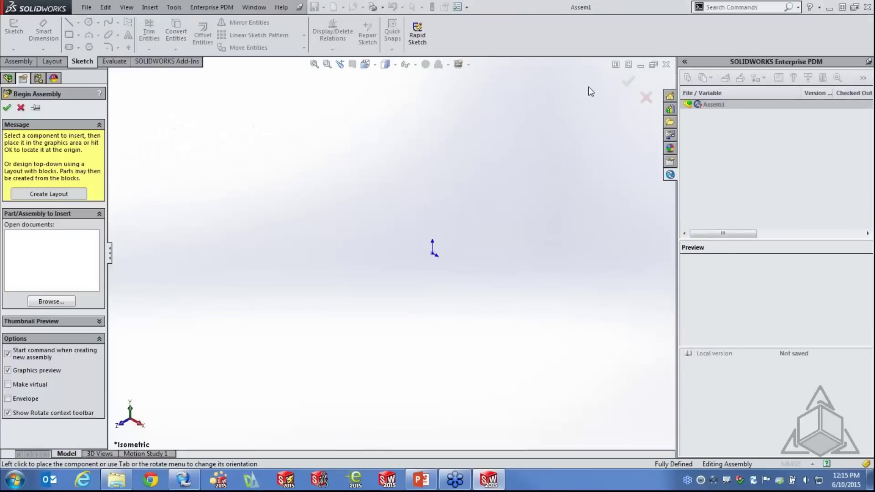
key("Escape")
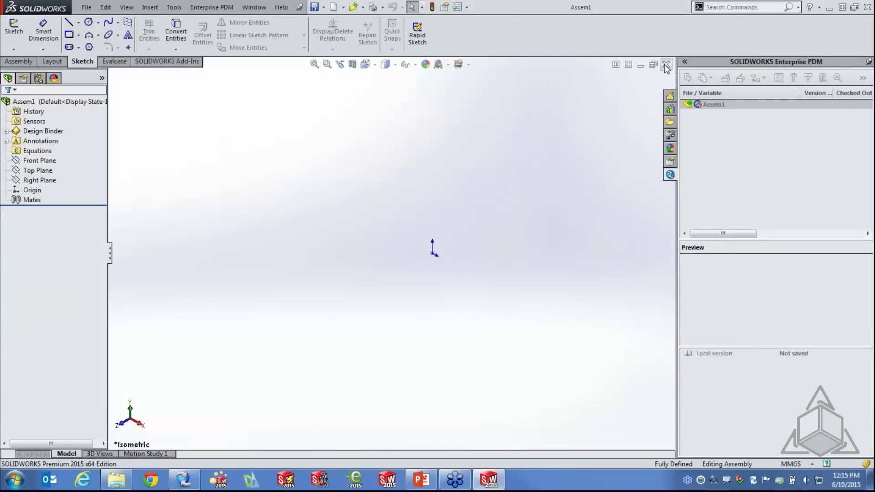
left_click(666, 64)
Create Part3 from the Part template and close it empty
left_click(89, 7)
left_click(97, 22)
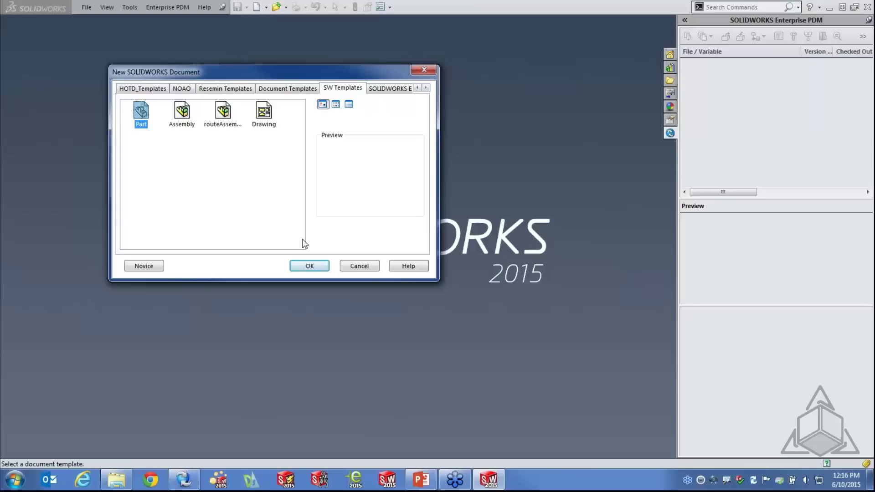
left_click(308, 267)
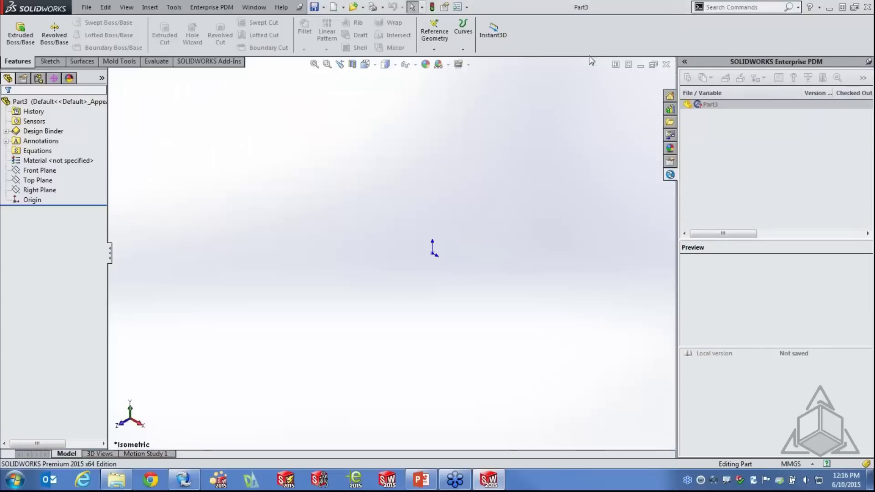
left_click(666, 64)
left_click(194, 481)
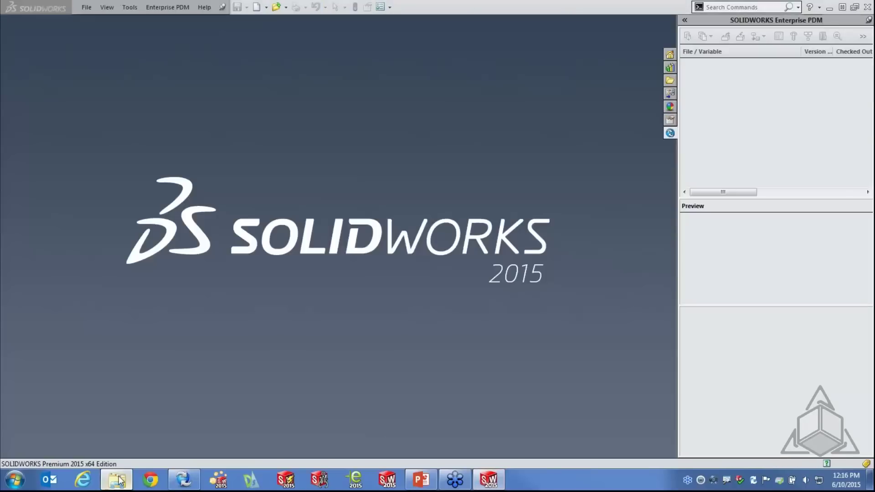
Check that Part.prtdot has a local copy while Drawing.drwdot still shows -/1
left_click(200, 124)
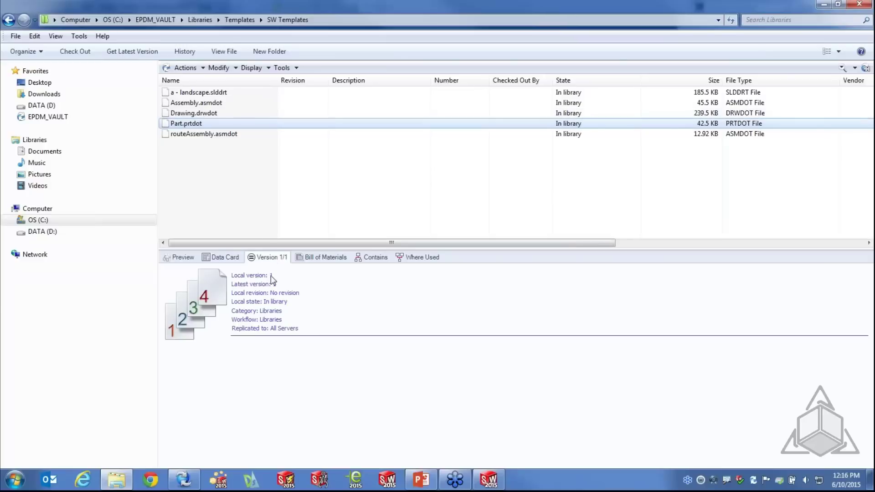
left_click(210, 114)
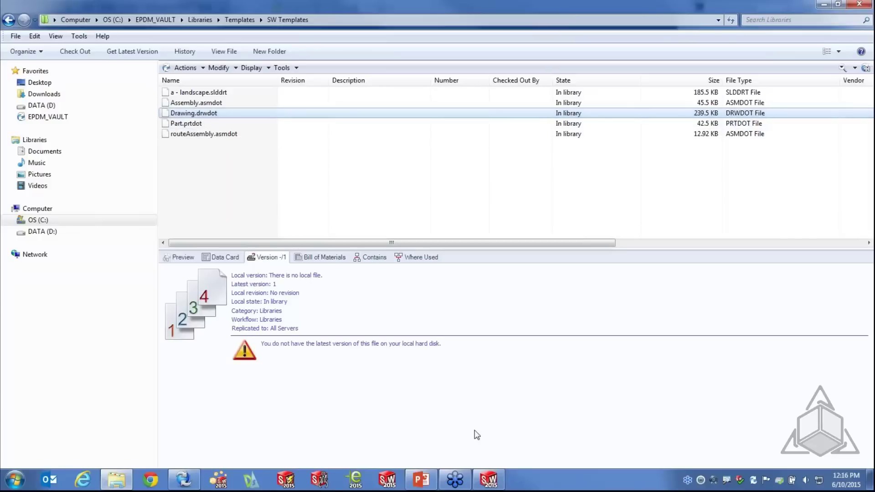
Create a new drawing, Draw1, from the SW Templates Drawing template
left_click(487, 479)
left_click(86, 6)
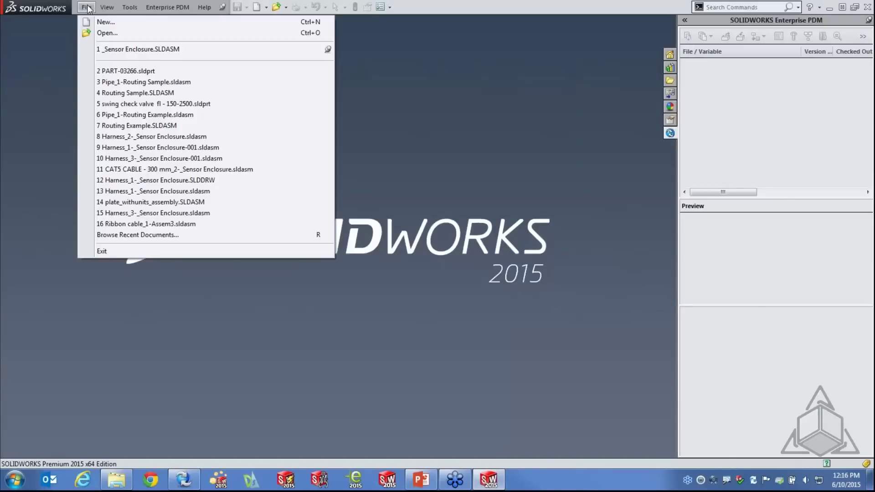
left_click(97, 23)
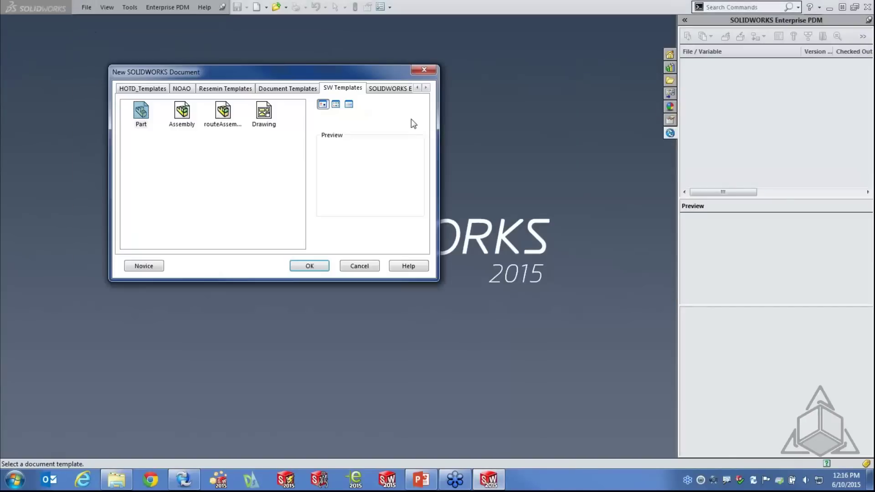
left_click(263, 114)
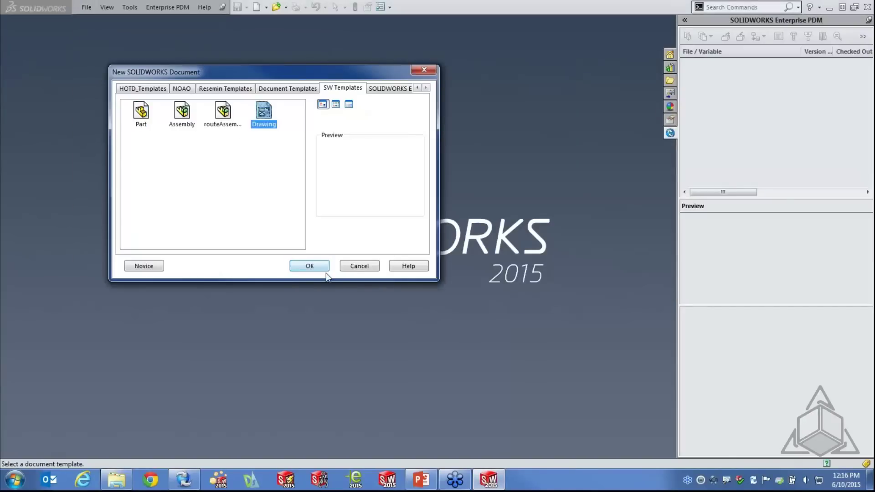
left_click(313, 268)
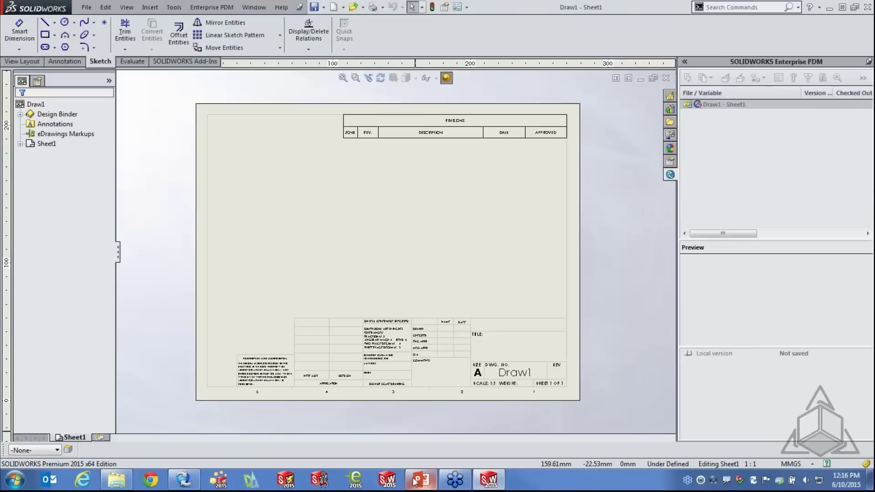
Return to the SW Templates vault folder in Windows Explorer
left_click(183, 481)
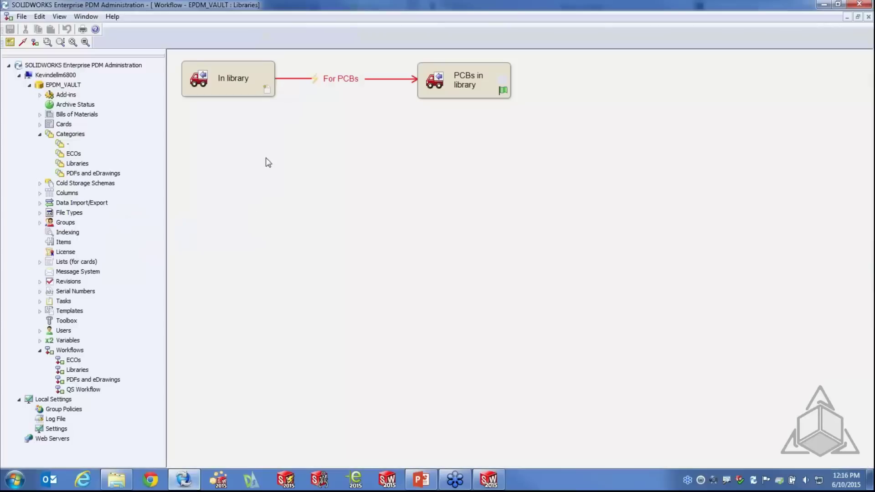
left_click(820, 7)
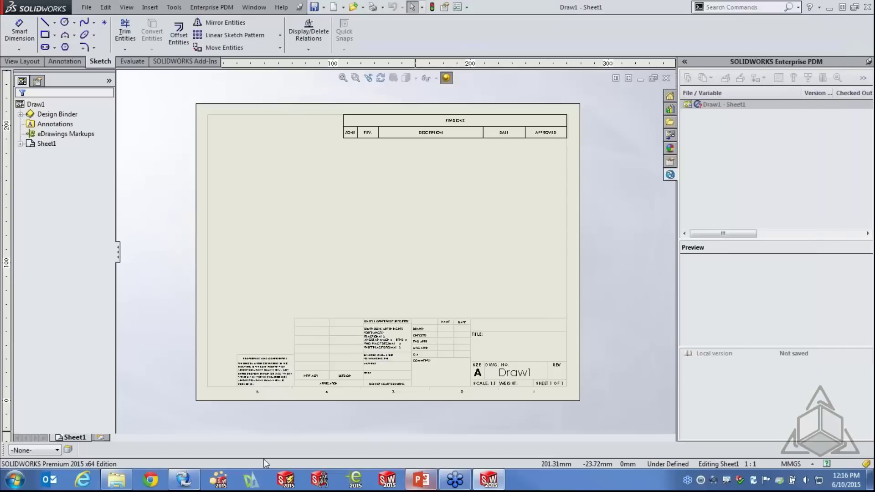
left_click(116, 480)
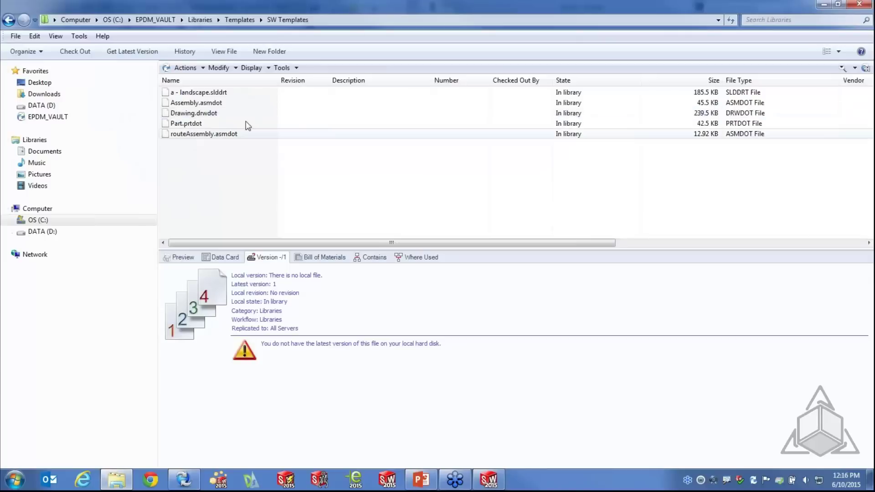
Confirm Drawing.drwdot has a local copy, then clear the local cache from Templates
left_click(218, 114)
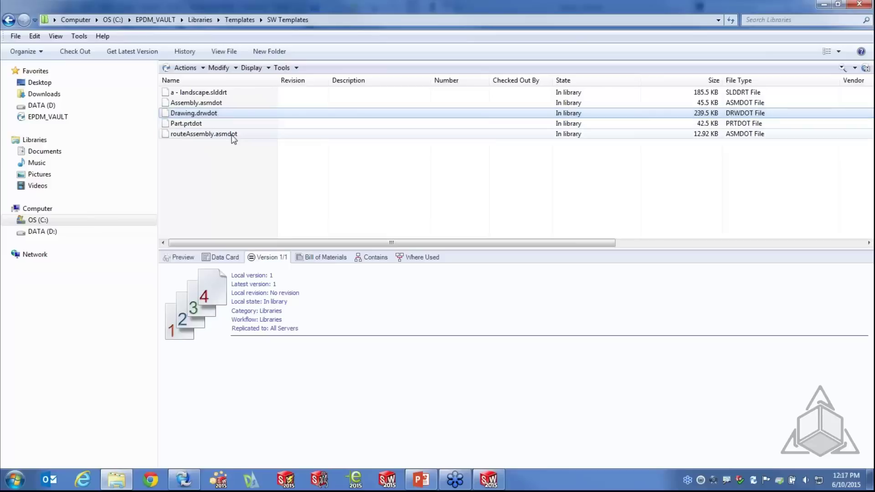
left_click(235, 19)
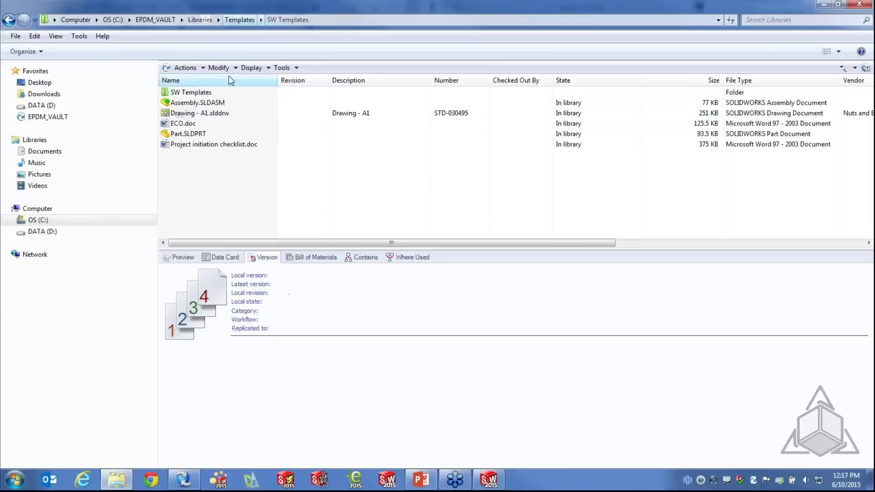
left_click(282, 68)
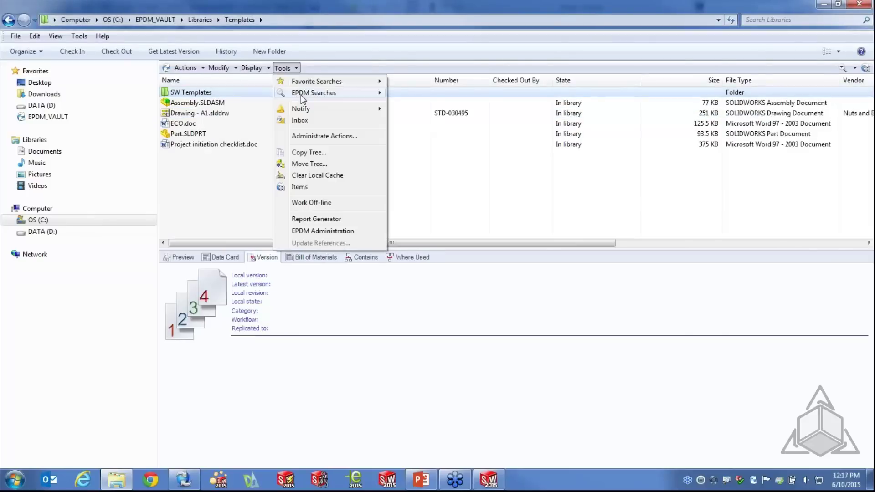
left_click(338, 176)
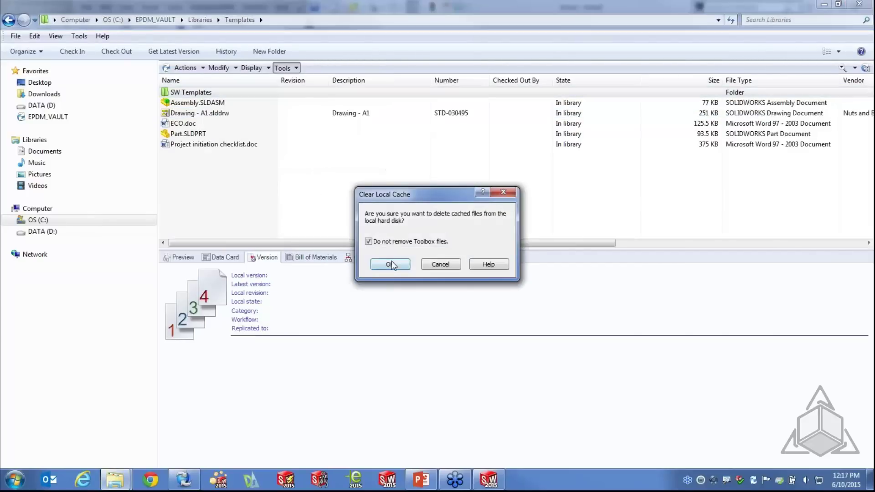
left_click(391, 265)
Reopen SW Templates to verify Drawing.drwdot keeps its 1/1 local copy
double_click(192, 92)
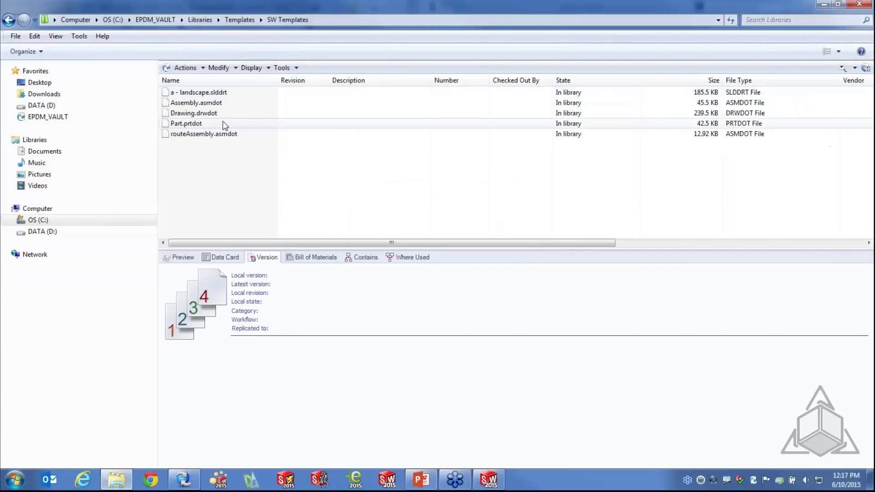
left_click(201, 114)
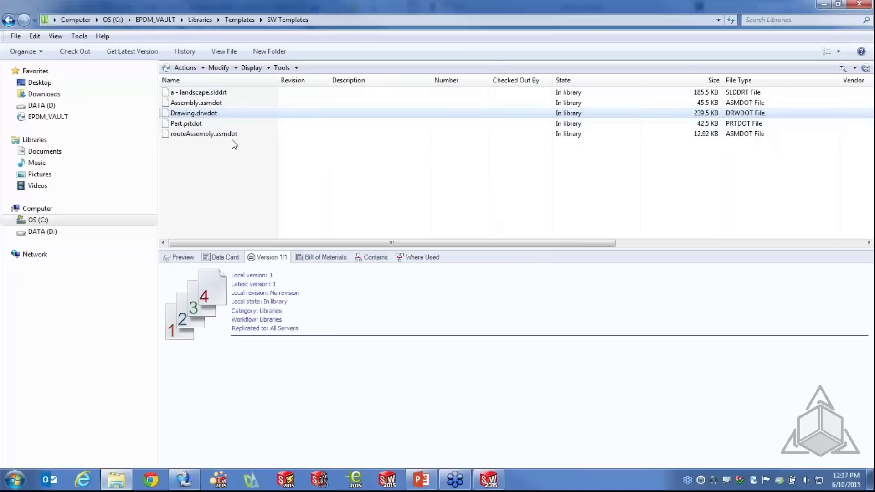
left_click(230, 20)
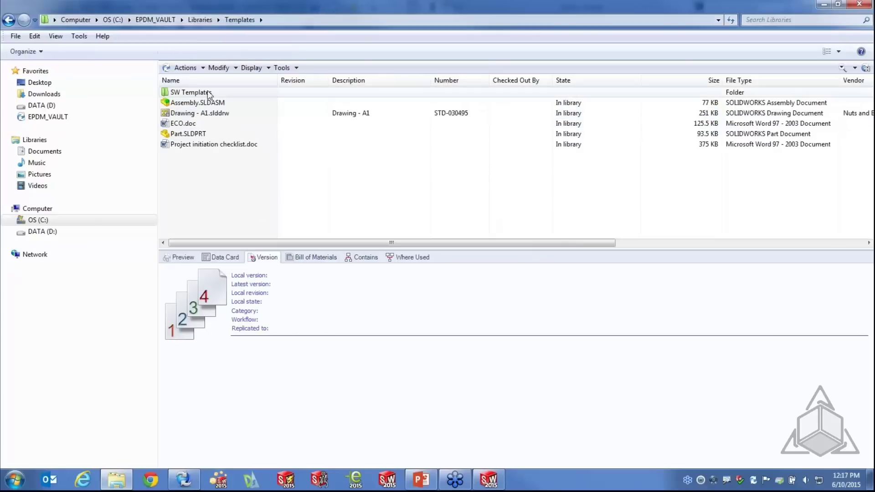
double_click(197, 94)
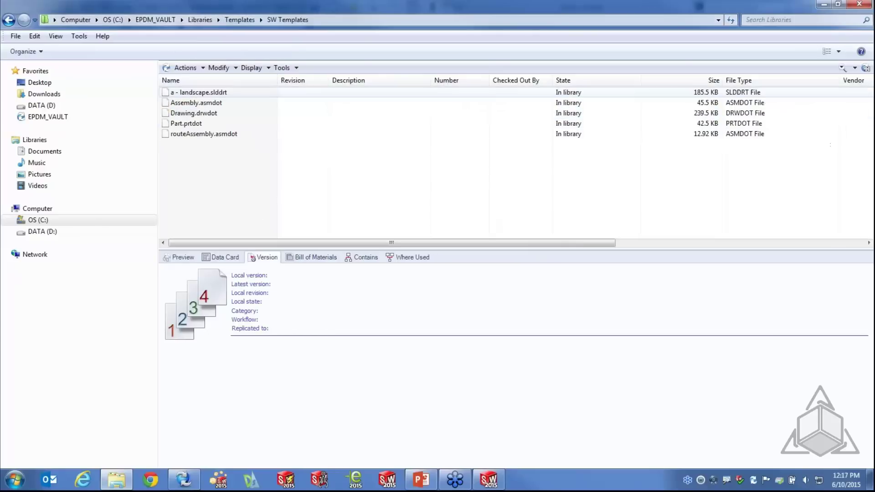
Select all five template files and clear their local cache
left_click(285, 67)
left_click(225, 170)
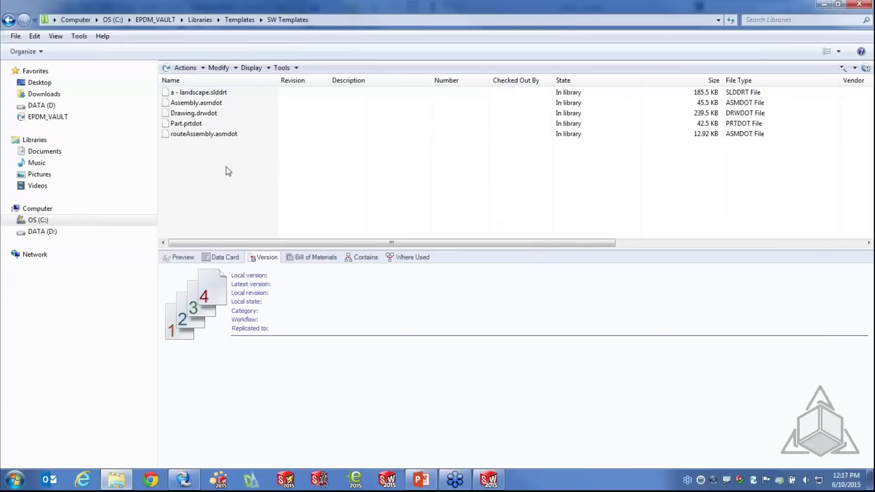
left_click_drag(249, 176, 200, 91)
left_click(284, 67)
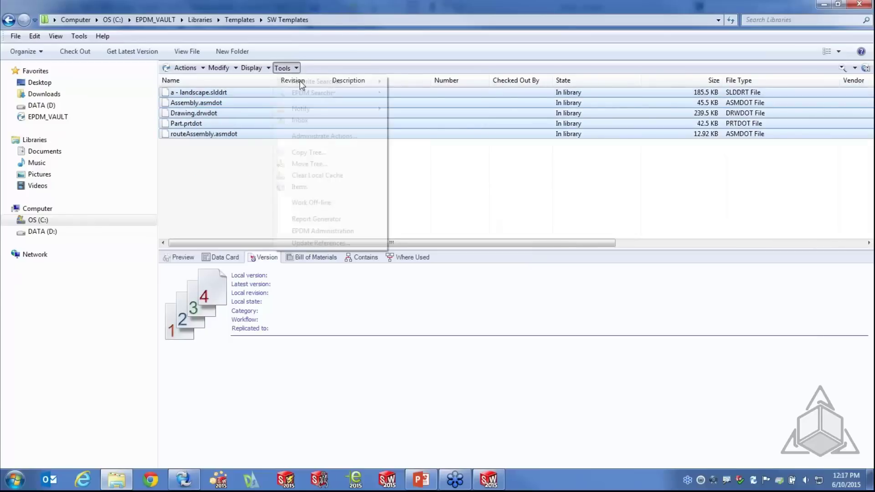
left_click(325, 176)
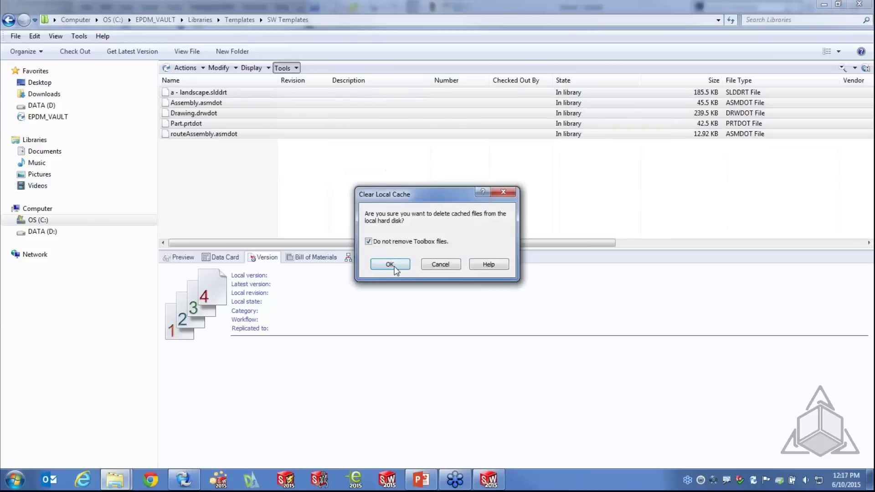
left_click(391, 269)
Verify each template's version status shows no local file, then deselect them
left_click(210, 104)
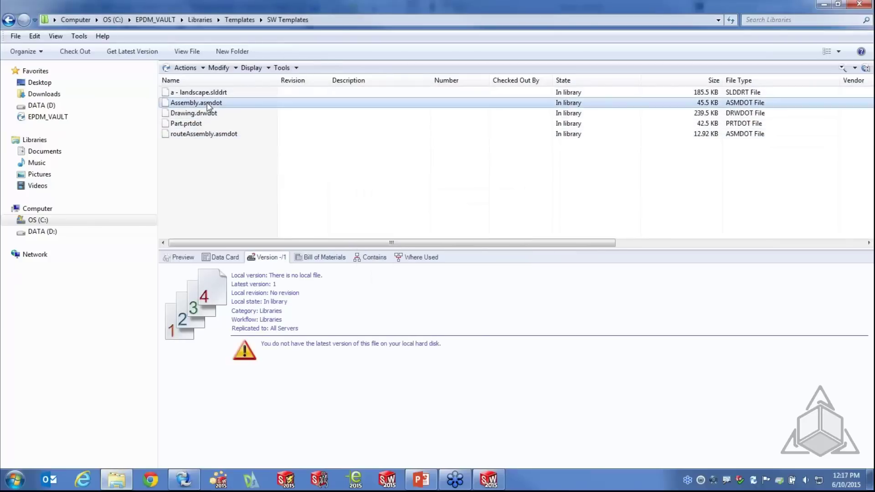
left_click(206, 114)
left_click(201, 123)
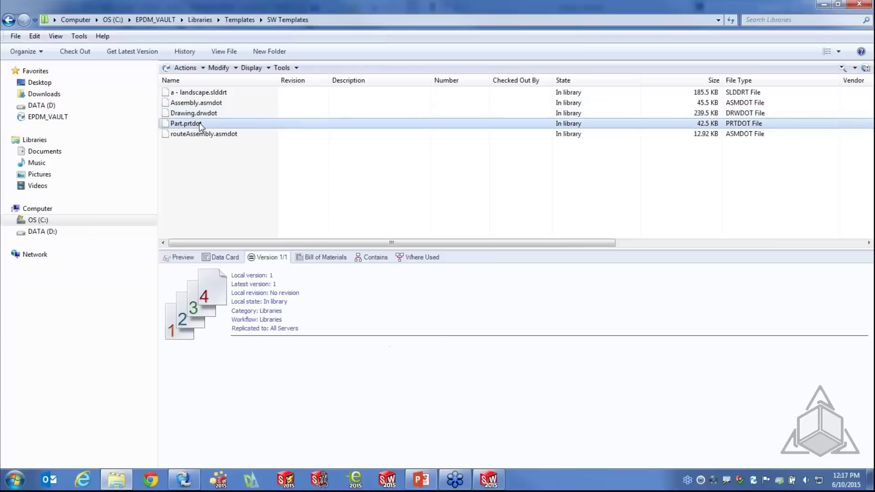
left_click(202, 115)
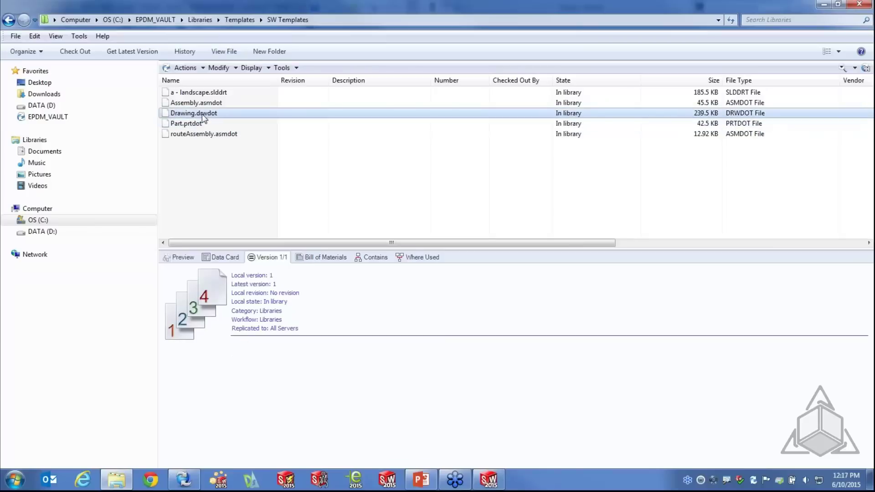
left_click(195, 124)
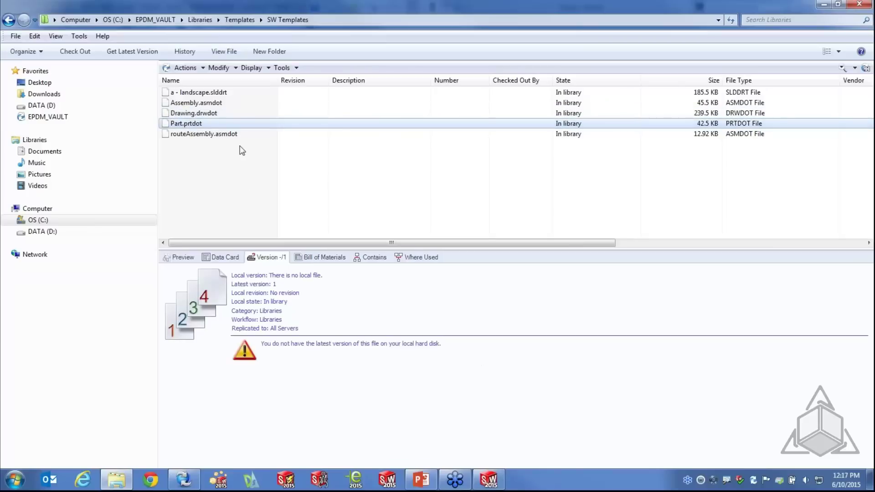
left_click(210, 136)
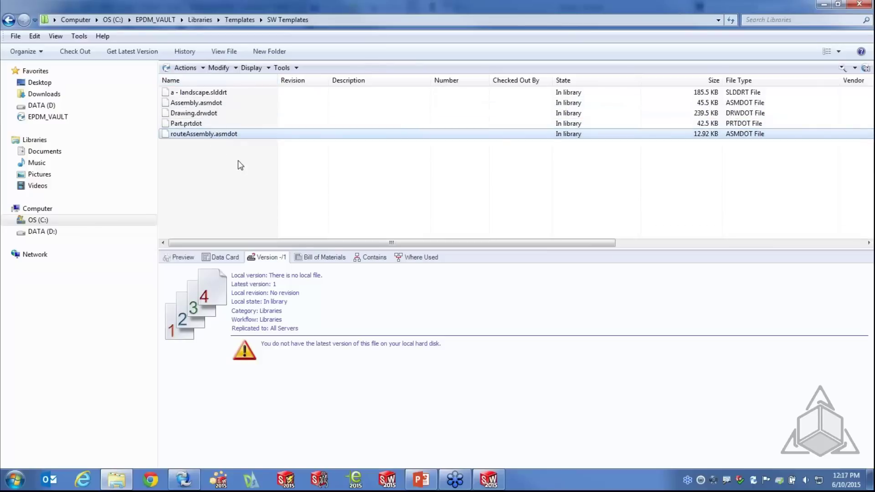
left_click(244, 189)
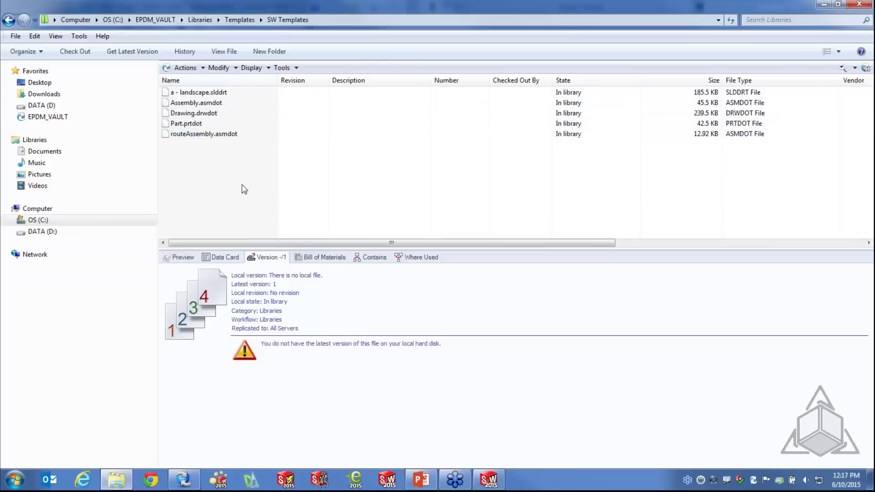
left_click(186, 484)
In PDM Administration, expand Users and open the System Administrator's properties
left_click(186, 485)
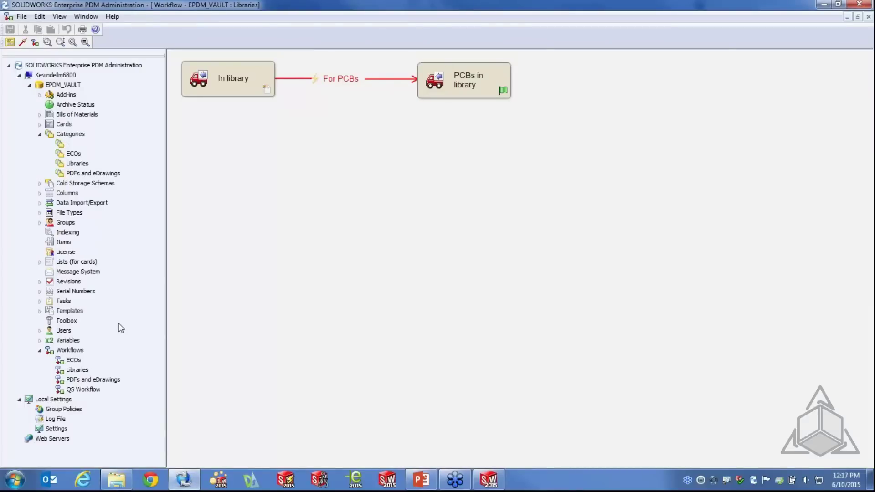
left_click(40, 331)
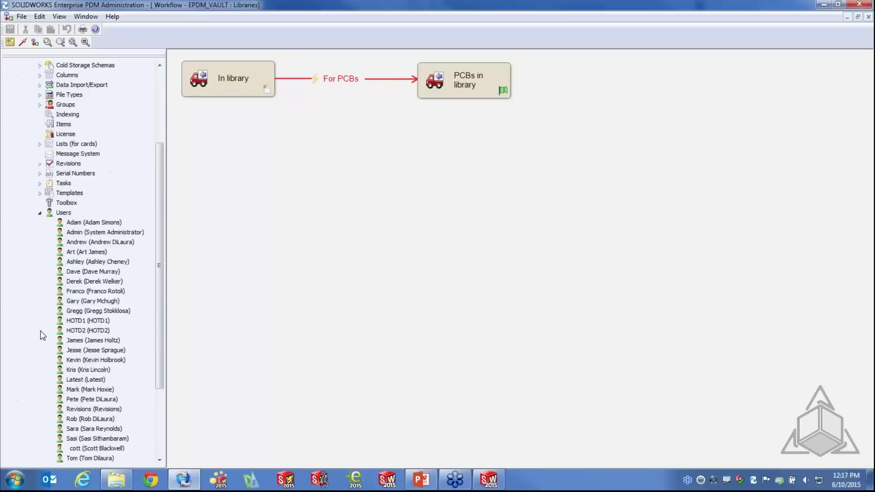
double_click(114, 233)
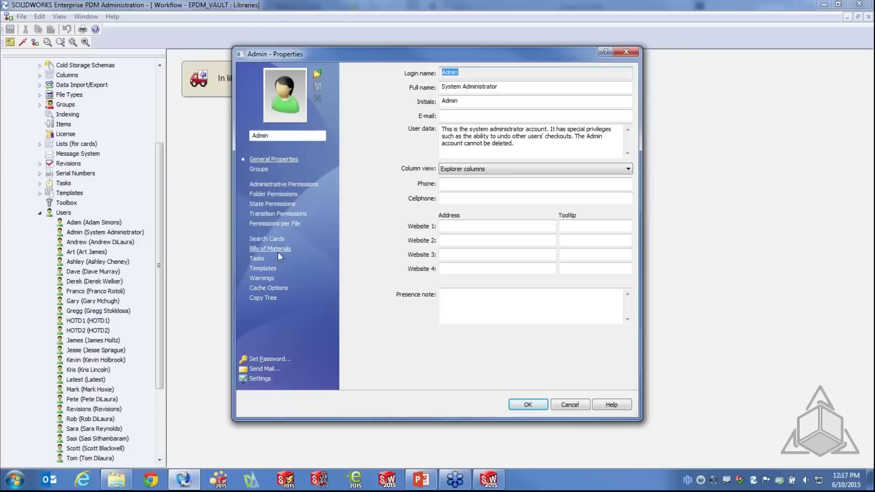
Review the SW Templates cache options under Libraries > Templates, then cancel unchanged
left_click(270, 290)
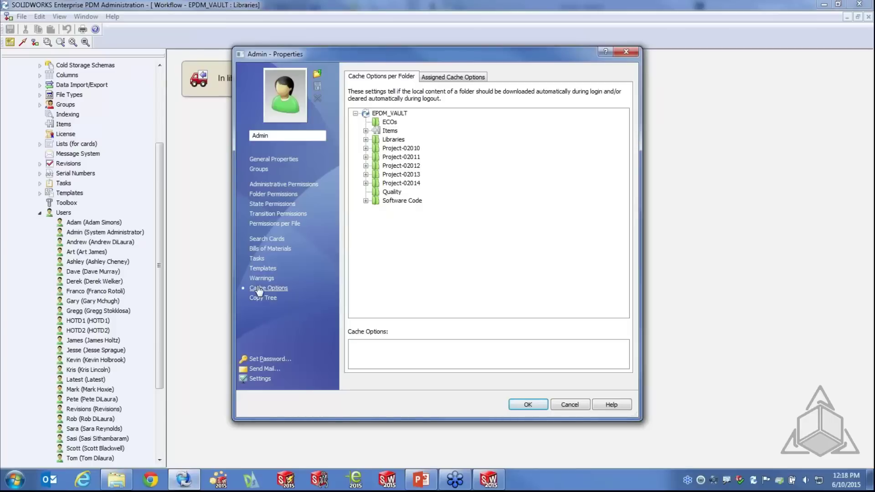
left_click(365, 139)
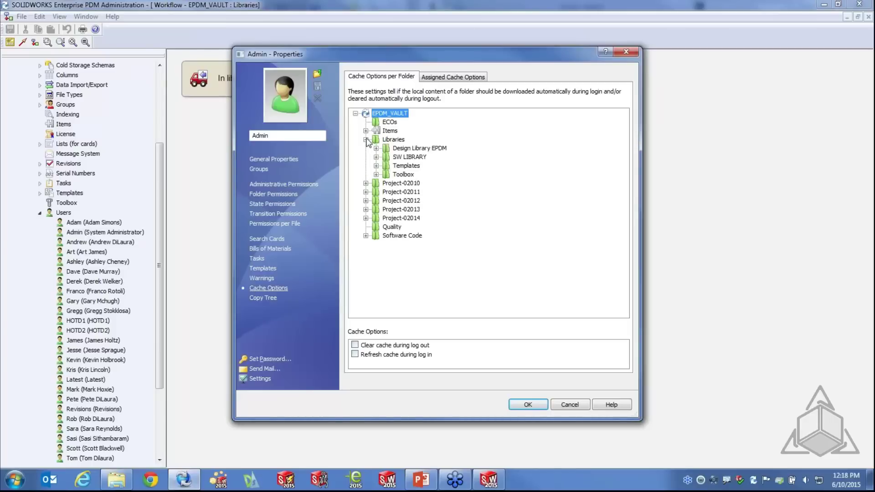
left_click(376, 166)
left_click(429, 174)
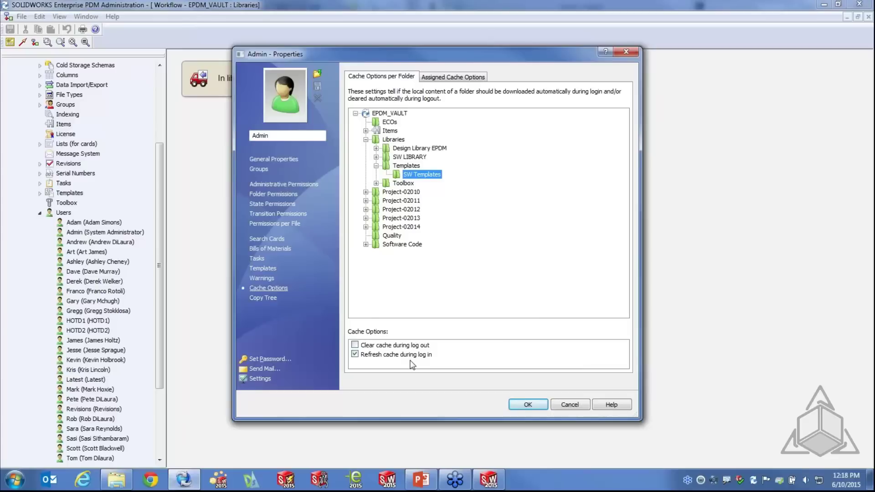
left_click(570, 405)
Log off EPDM_VAULT from the PDM tray menu
left_click(824, 4)
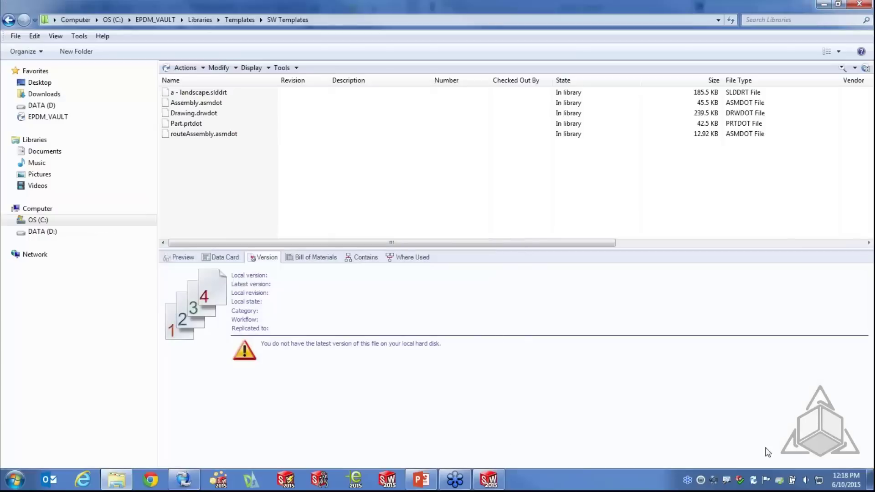
right_click(754, 480)
mouse_move(773, 417)
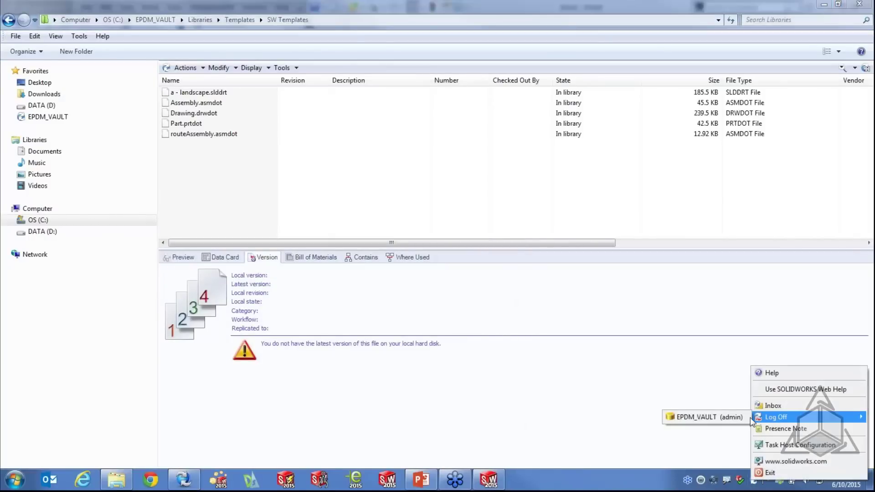
left_click(709, 417)
right_click(756, 483)
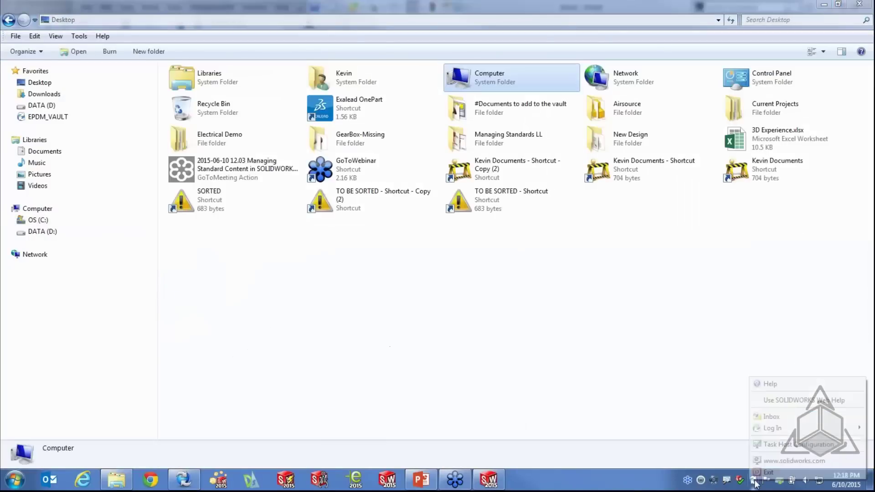
Log back in to EPDM_VAULT with the account password and return to SW Templates
mouse_move(779, 426)
left_click(735, 428)
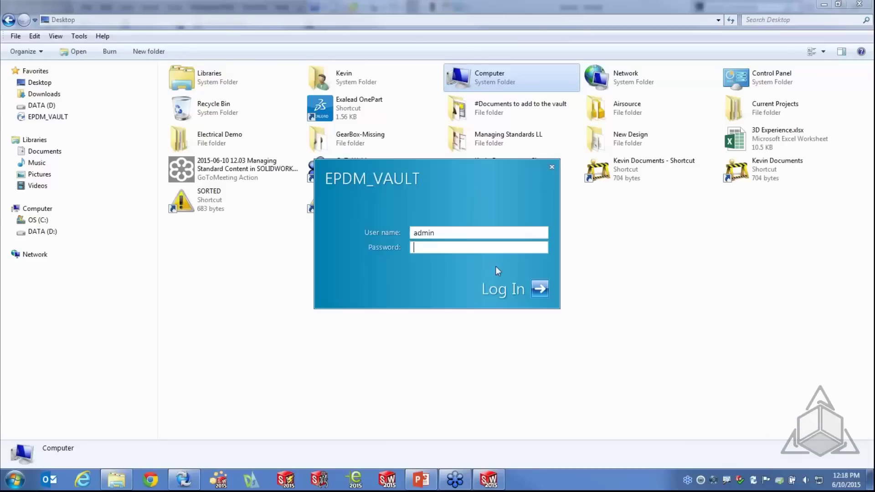
key("Return")
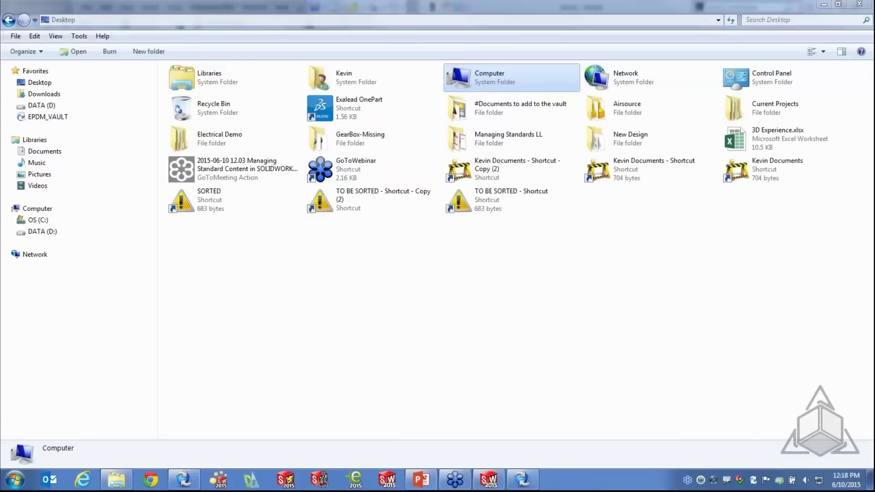
left_click(10, 21)
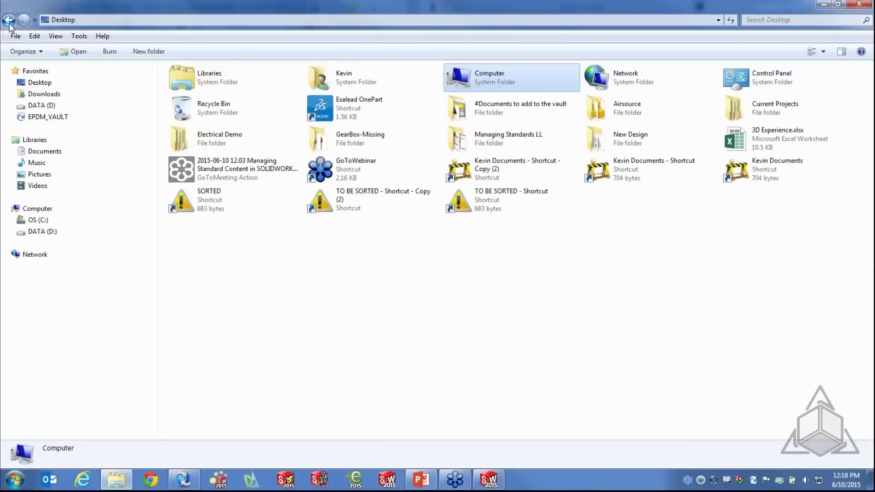
left_click(197, 103)
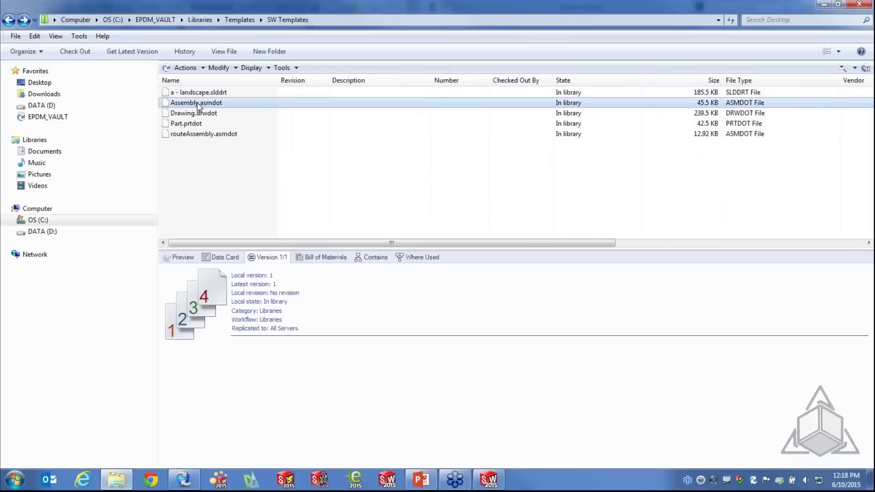
left_click(197, 124)
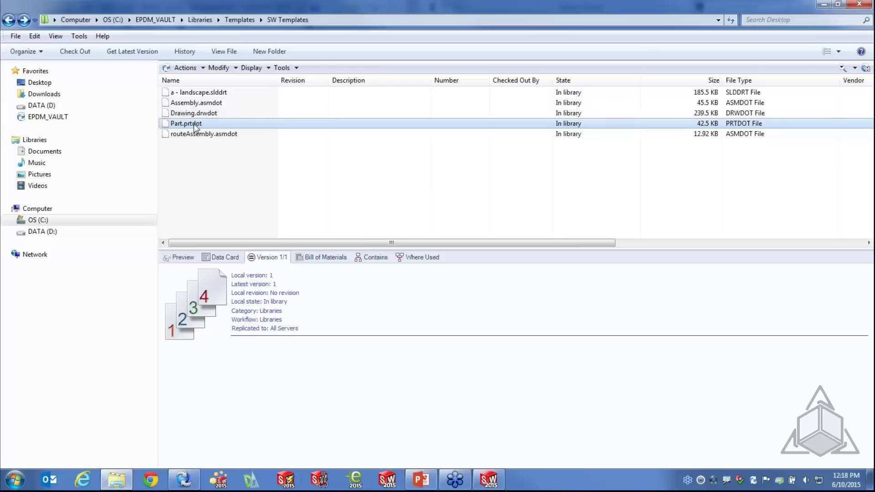
left_click(196, 135)
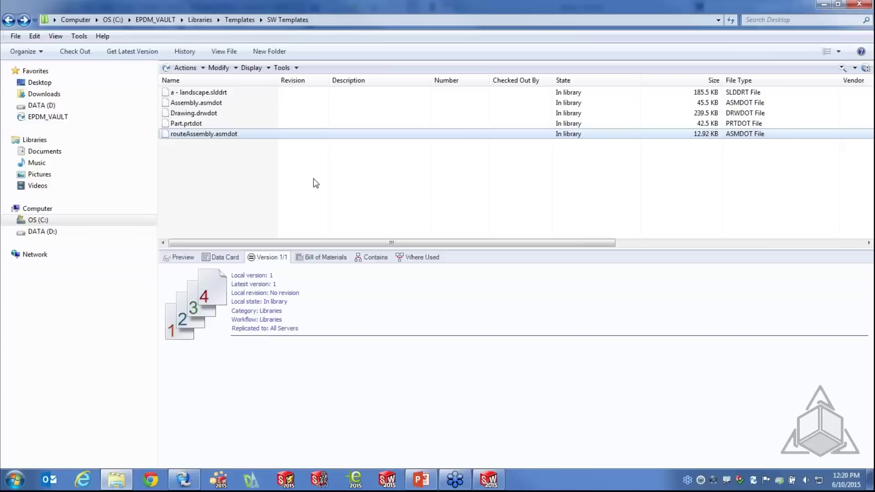
left_click(315, 182)
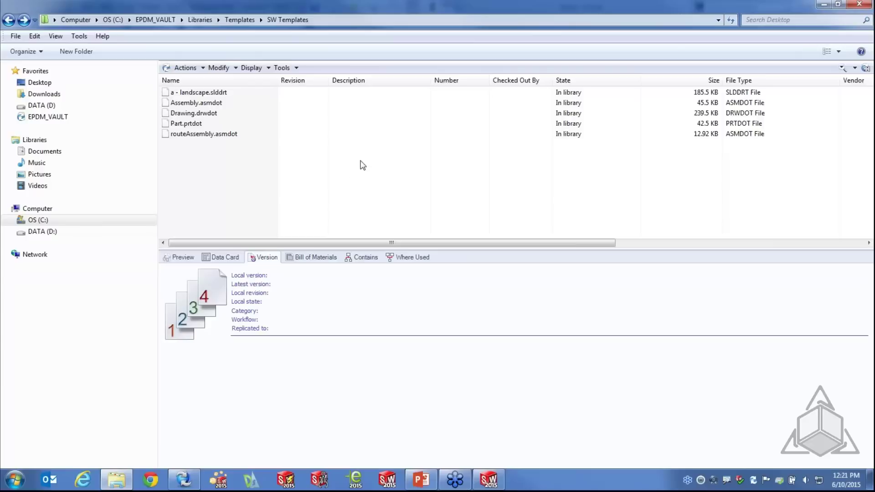
Inspect the Admin user's Folder Permissions on Libraries > Templates > SW Templates, then cancel
left_click(184, 481)
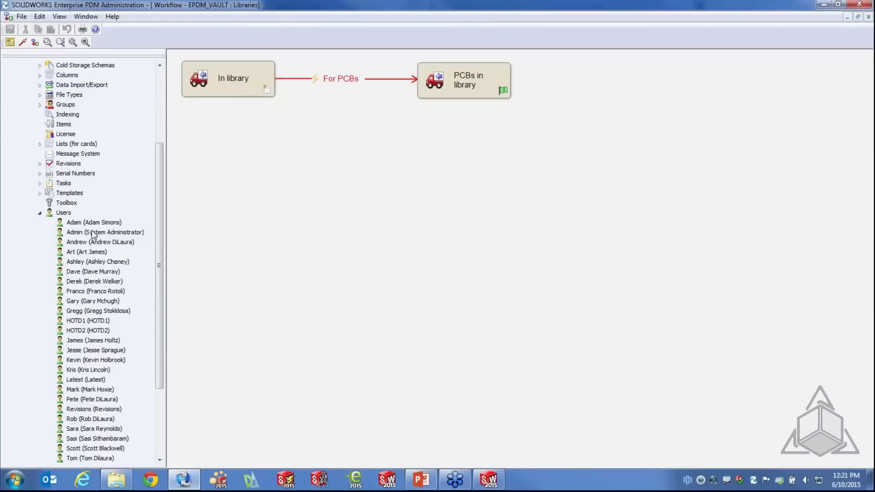
double_click(96, 231)
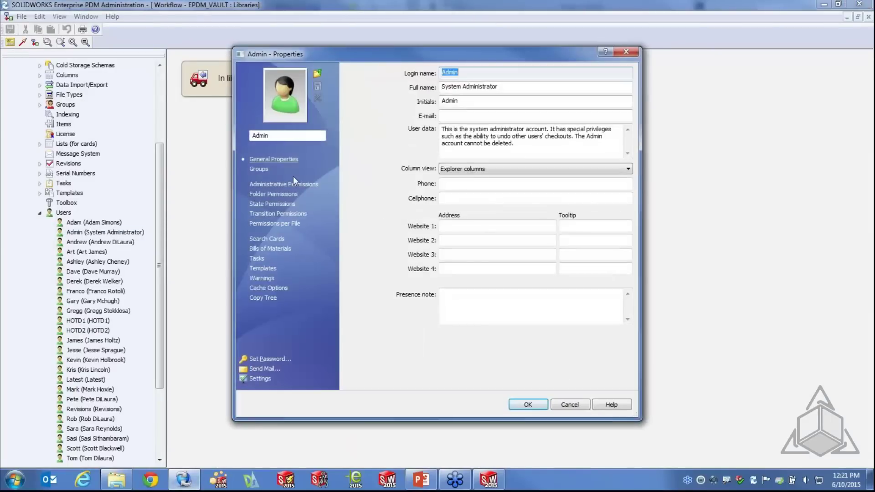
left_click(278, 194)
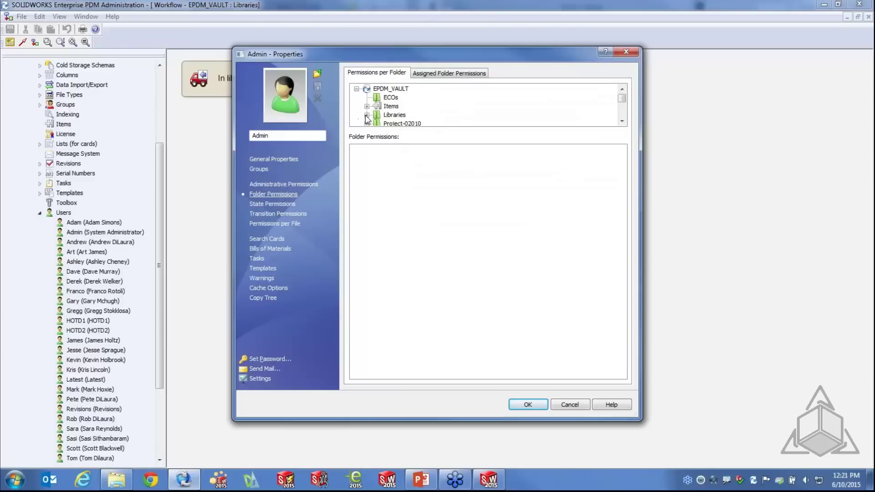
double_click(389, 116)
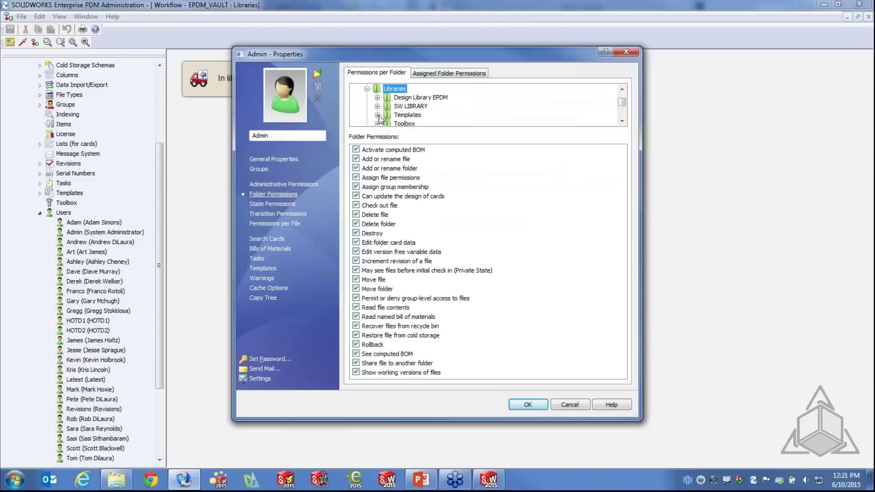
left_click(377, 115)
left_click(413, 115)
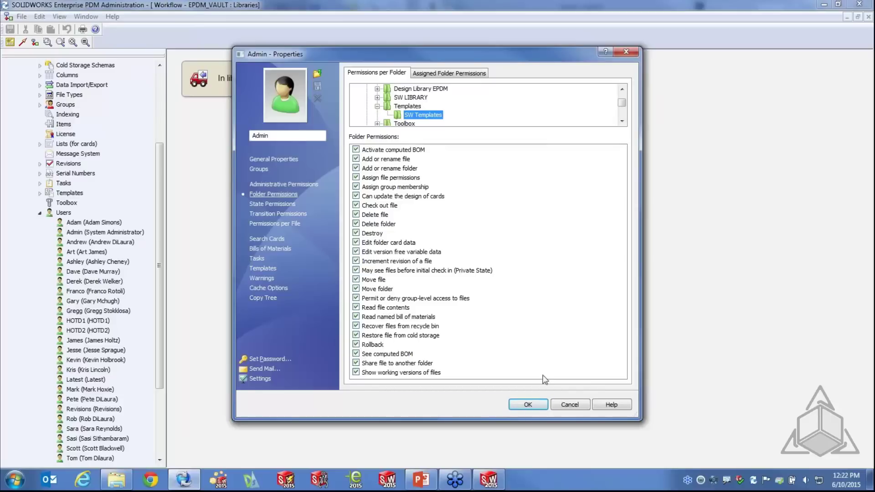
left_click(569, 404)
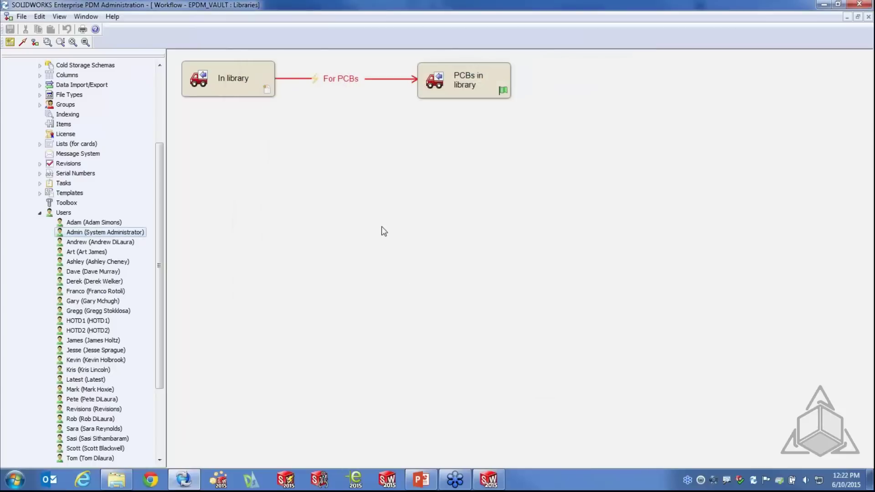
Collapse Users, expand File Types, and scroll down to the slddrt, slddrw and sldprt extensions
left_click(41, 213)
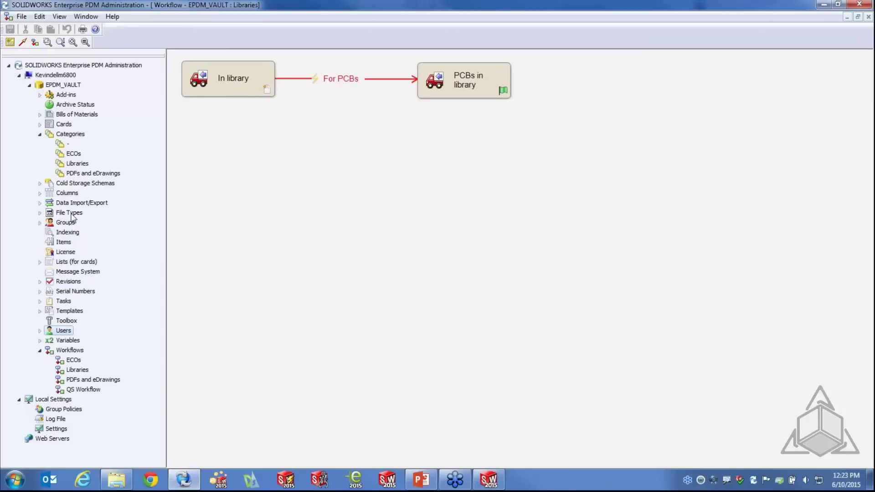
left_click(40, 213)
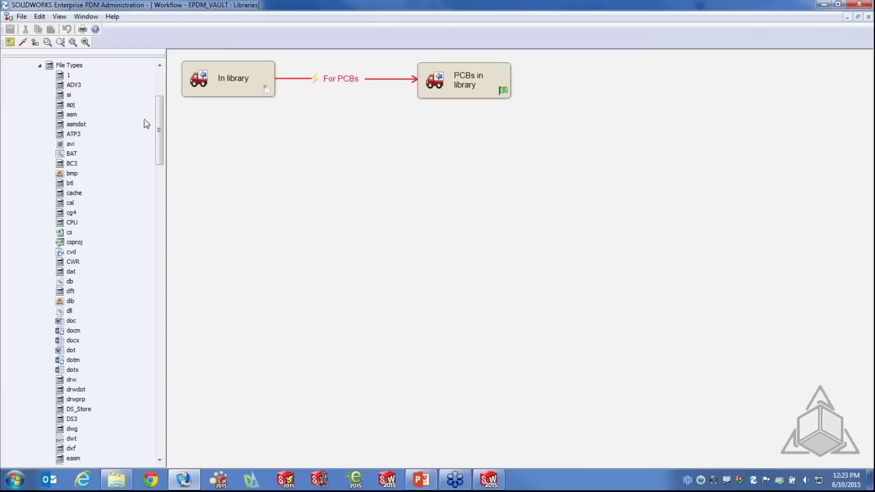
left_click_drag(159, 124, 166, 142)
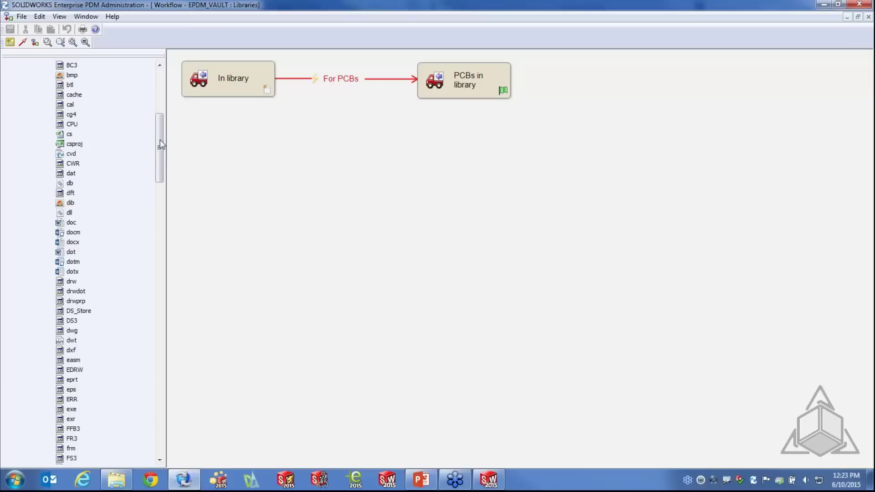
left_click_drag(162, 137, 155, 306)
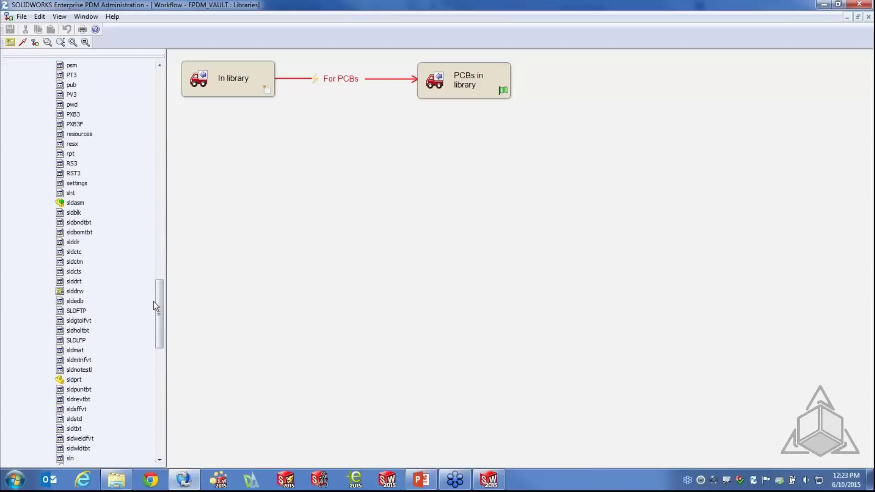
right_click(70, 283)
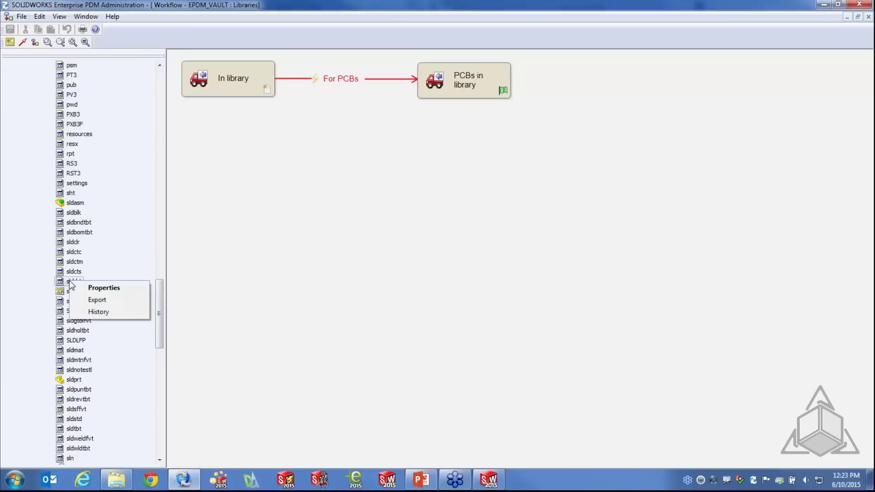
left_click(114, 288)
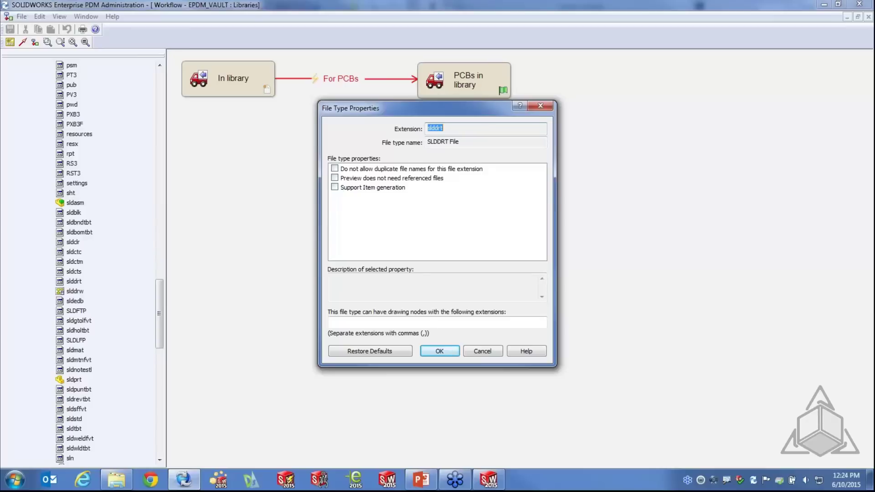
left_click(335, 168)
left_click(482, 355)
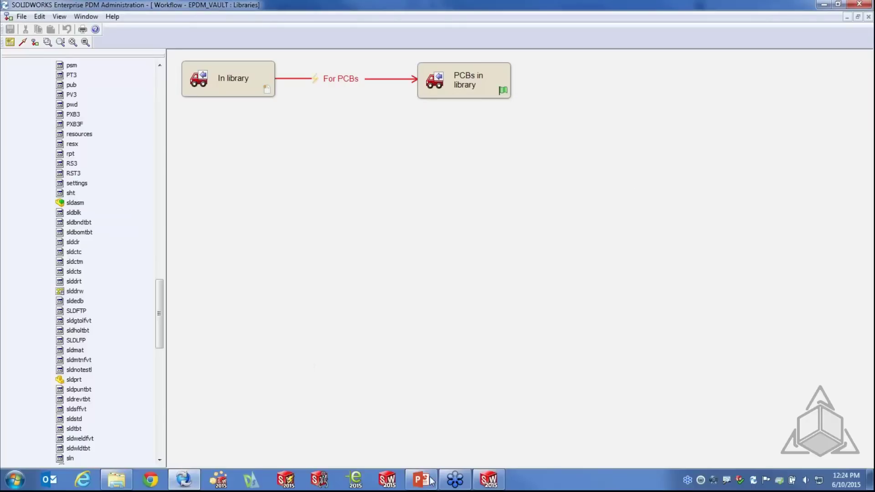
left_click(421, 480)
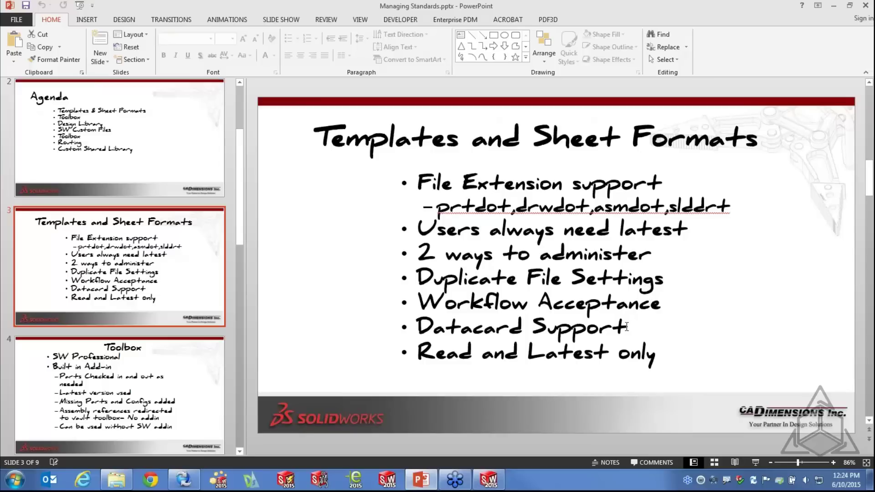
left_click_drag(628, 327, 458, 322)
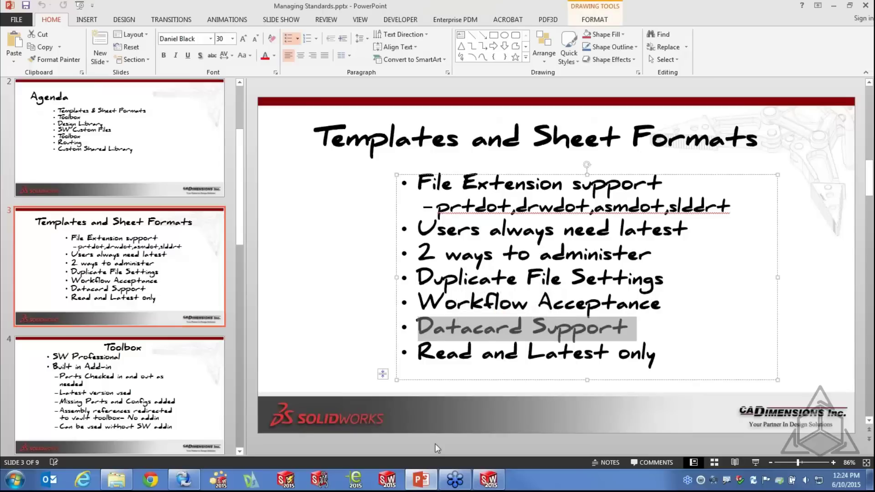
left_click(185, 480)
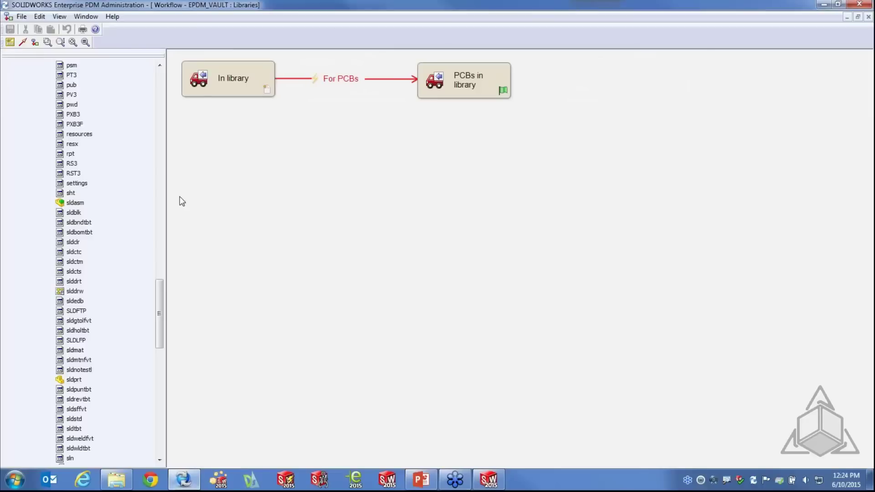
Fold away Categories, expand Cards and File Cards, and open the SOLIDWORKS Drawing Card
left_click_drag(166, 264, 166, 82)
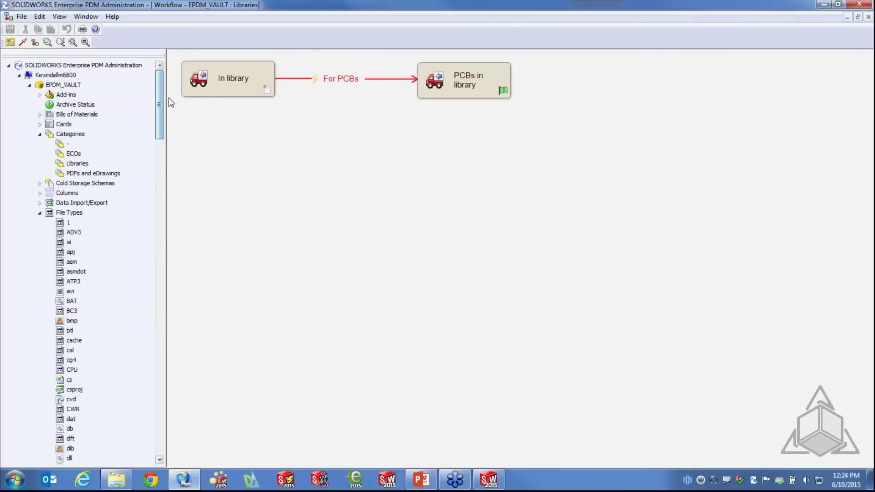
left_click(39, 135)
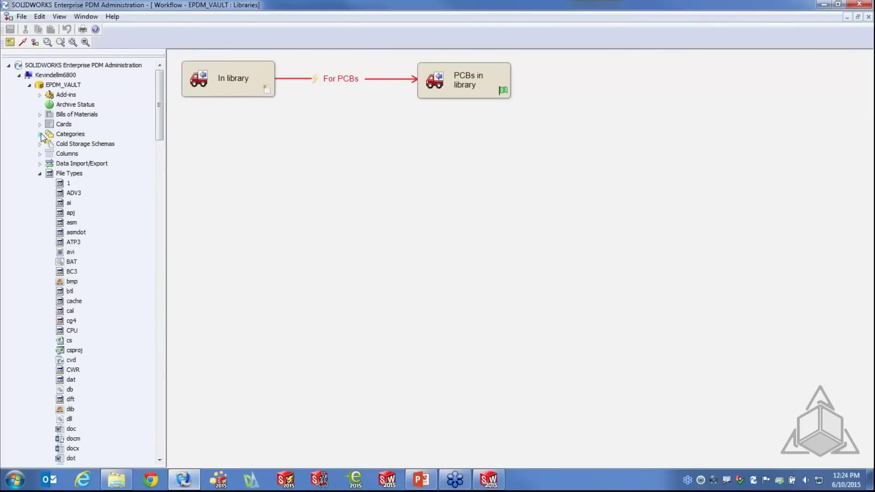
left_click(40, 124)
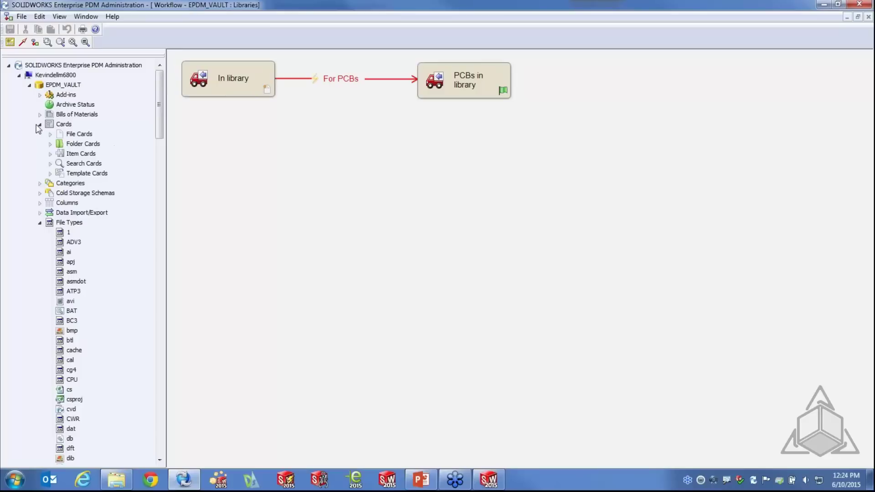
left_click(50, 134)
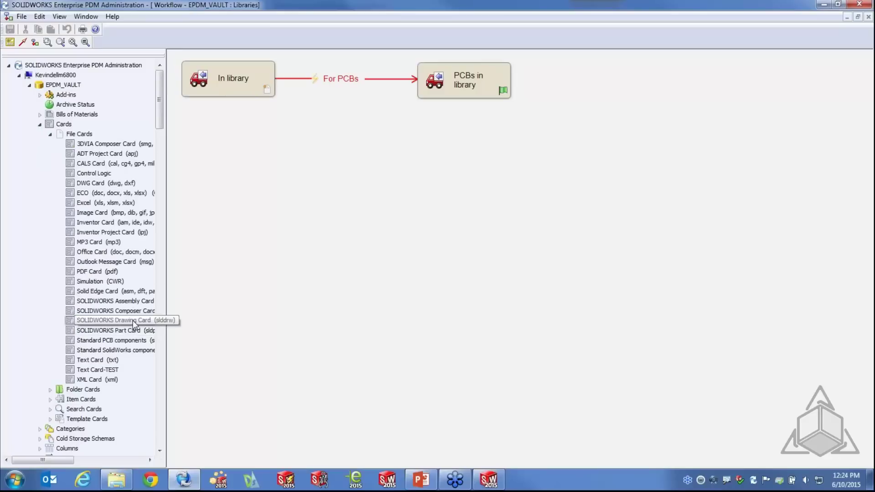
double_click(134, 322)
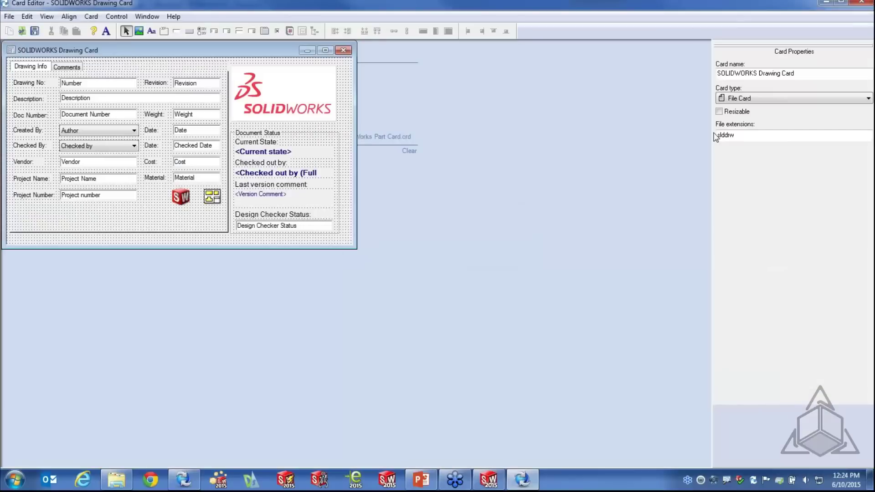
Append .slddrt after slddrw in the SOLIDWORKS Drawing Card's file extensions field
left_click(750, 138)
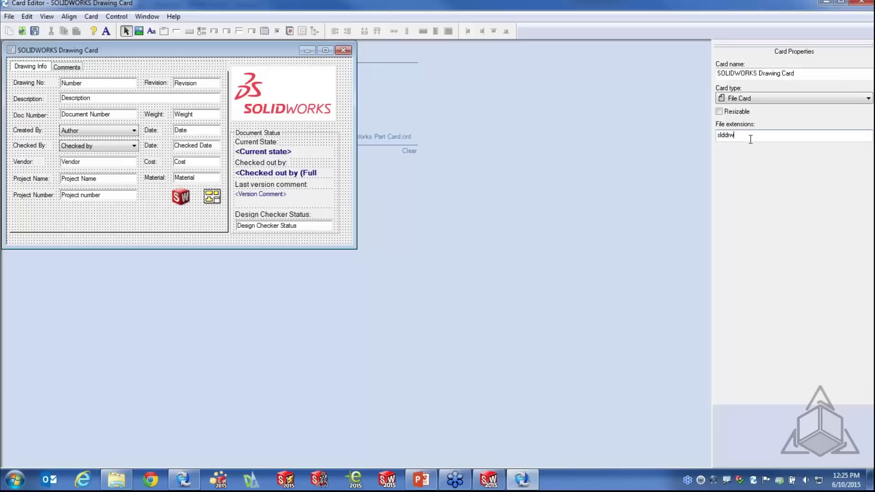
type(".slddrt")
left_click_drag(754, 134, 695, 136)
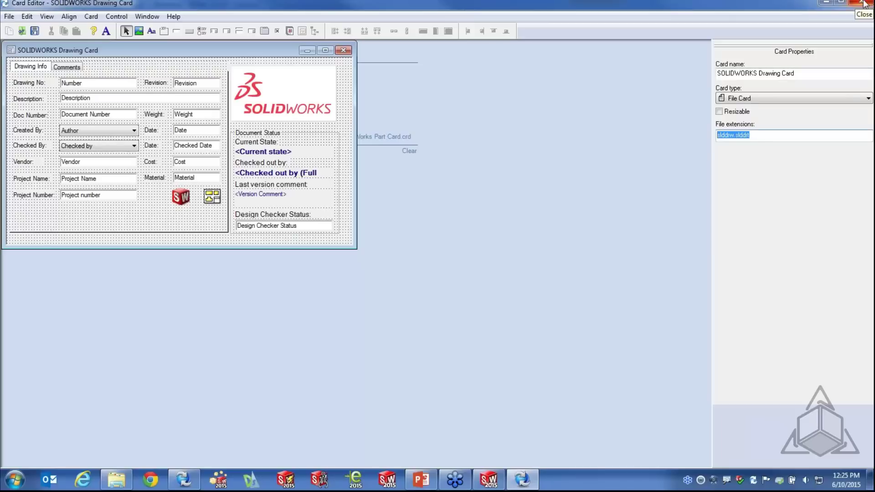
Close the Card Editor without saving, then present the Toolbox slide as a full-screen slide show
left_click(865, 4)
left_click(483, 263)
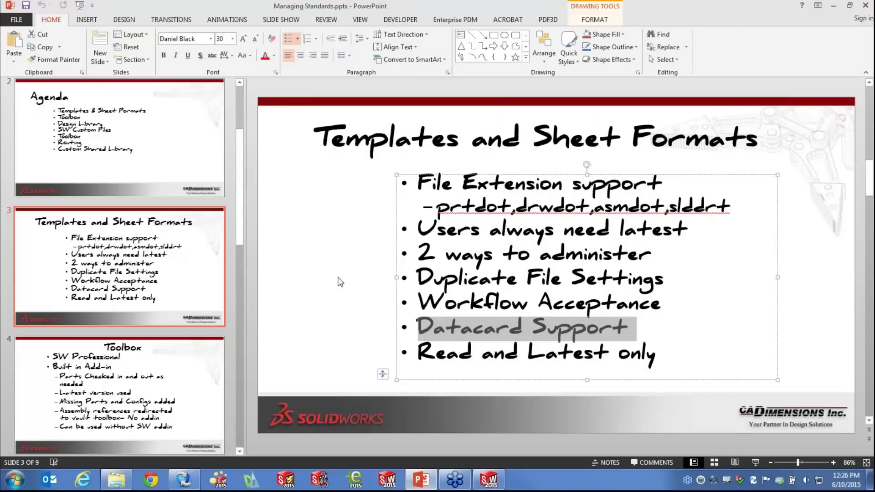
left_click(340, 281)
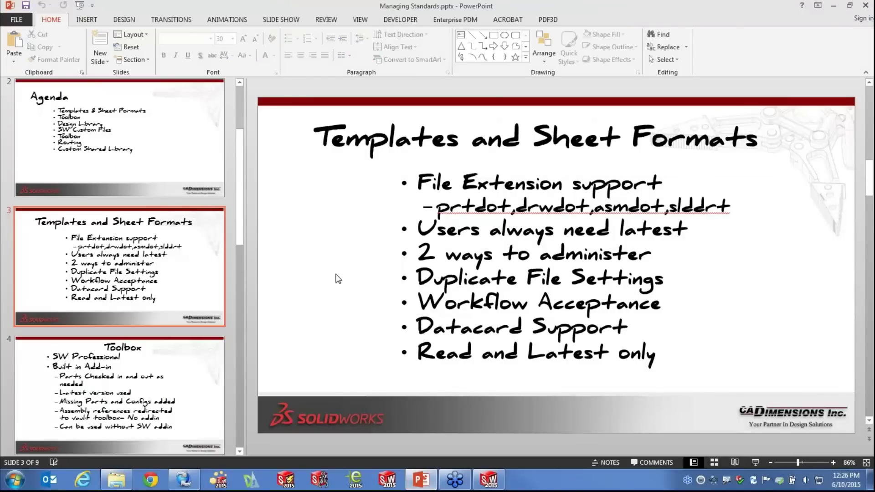
left_click(755, 464)
left_click(482, 275)
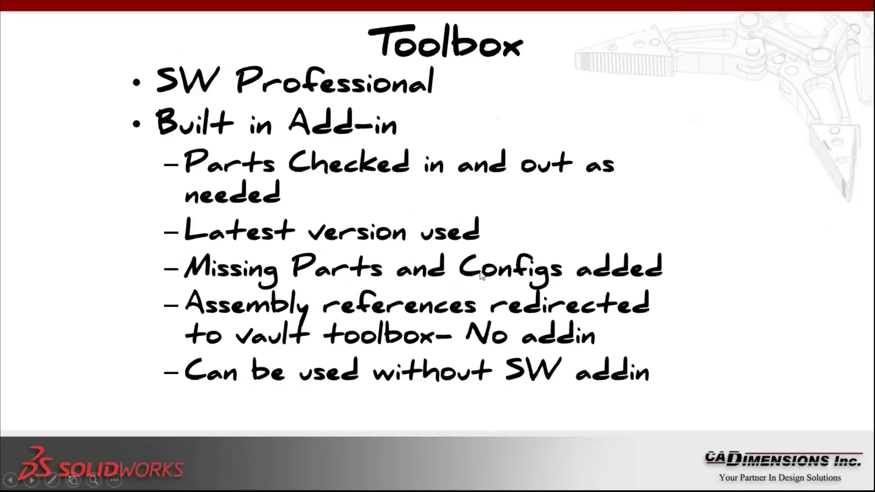
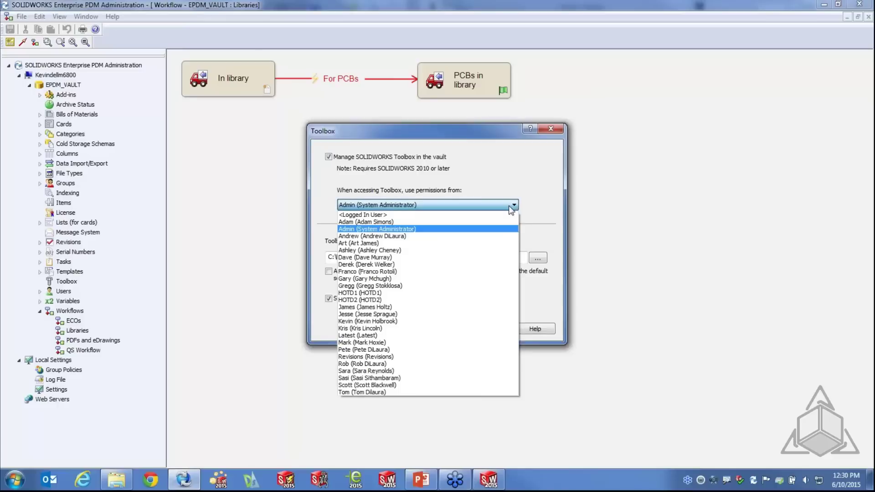
Keep Admin as the permission source and check the Toolbox root path C:\EPDM_VAULT\Libraries\Toolbox\SW Toolbox\
left_click(520, 172)
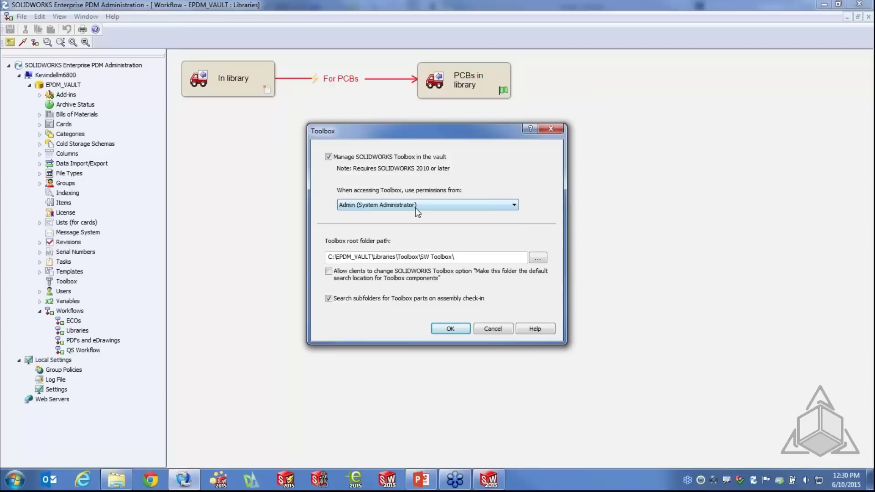
left_click(467, 258)
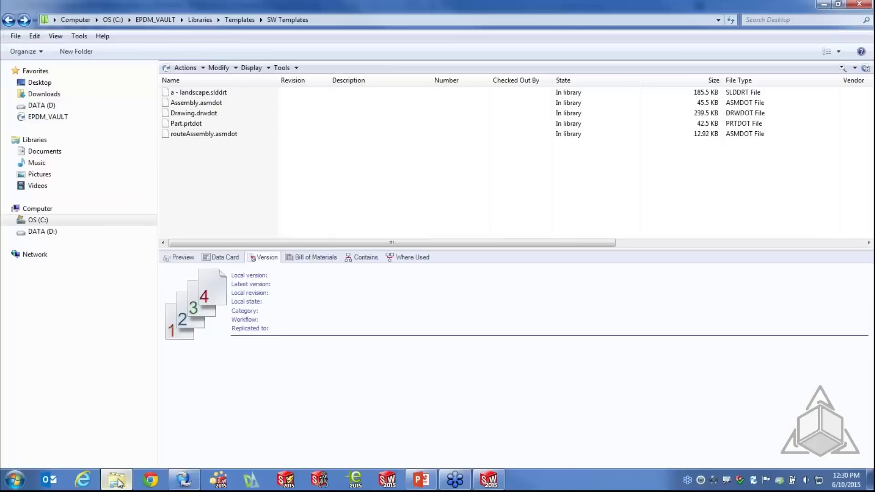
Browse the vault from Libraries through Toolbox, browser, Ansi Inch and bearings to ball bearings, then return to SW Toolbox
left_click(207, 20)
double_click(178, 125)
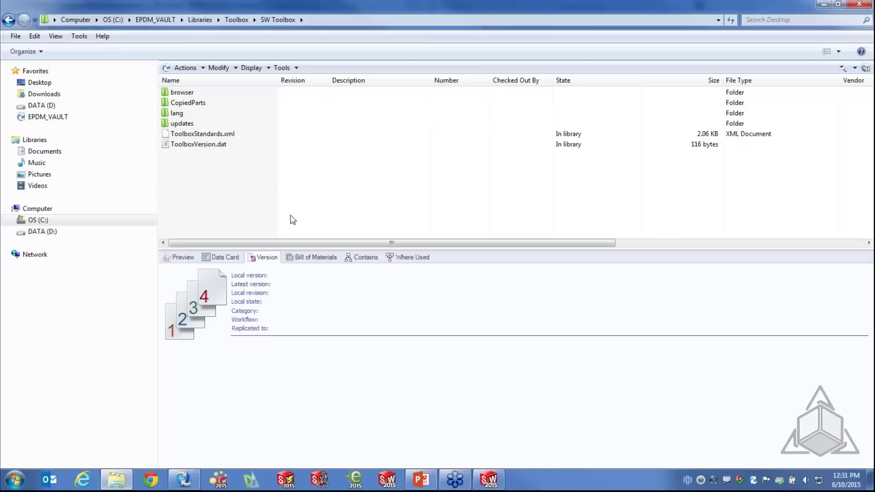
double_click(183, 93)
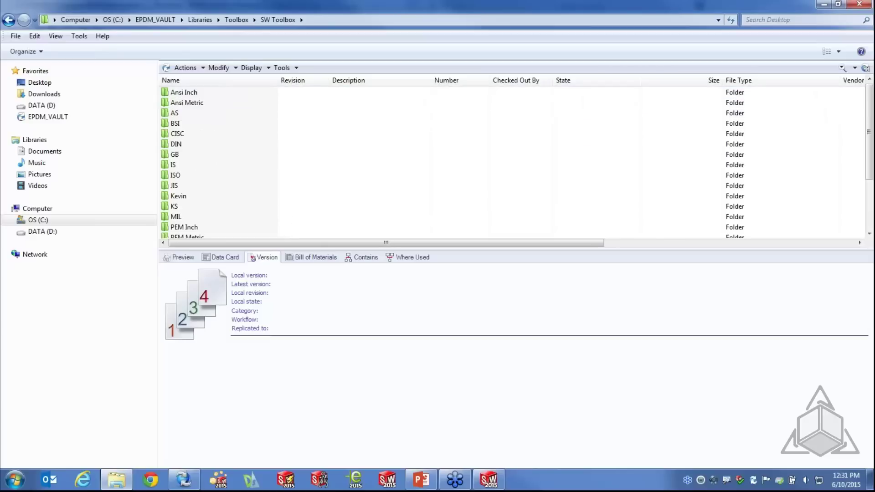
double_click(188, 93)
double_click(185, 93)
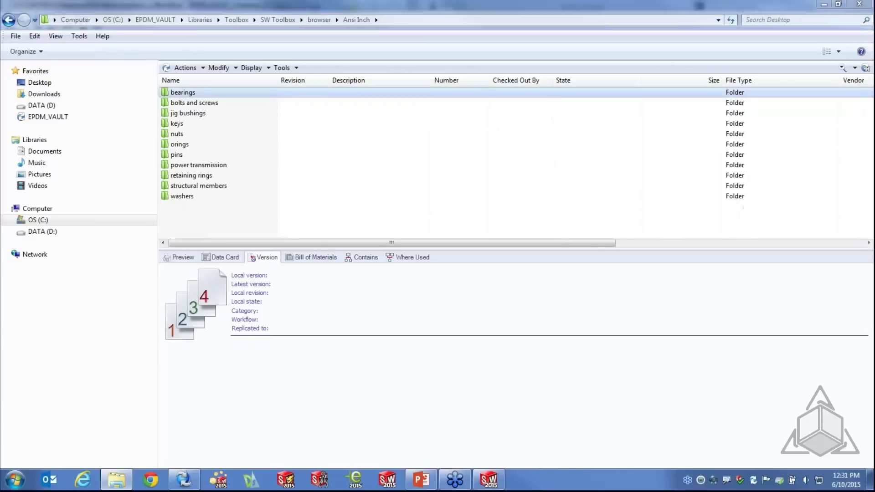
double_click(189, 93)
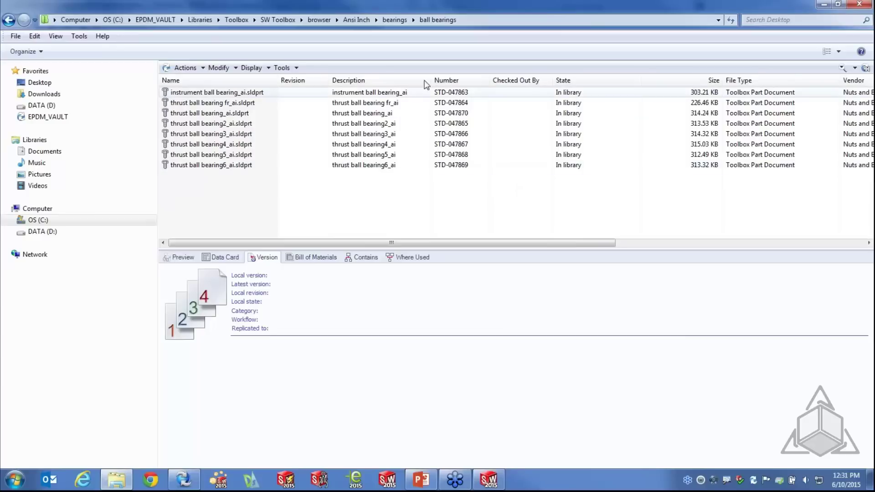
left_click(278, 20)
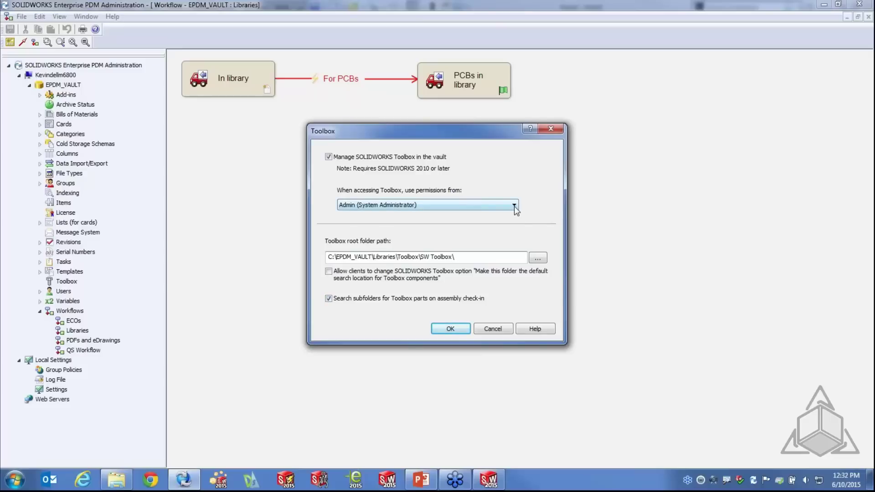
Set the Toolbox permissions to <Logged In User> and save the Toolbox settings with OK
left_click(514, 205)
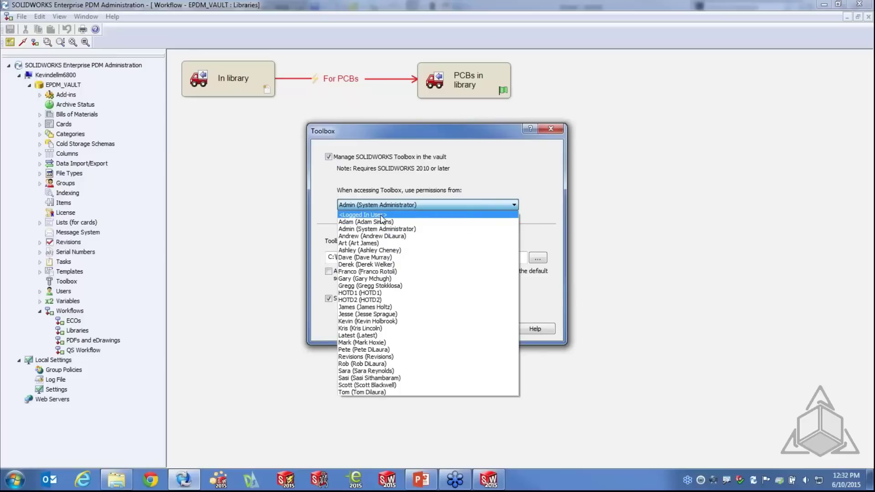
left_click(382, 215)
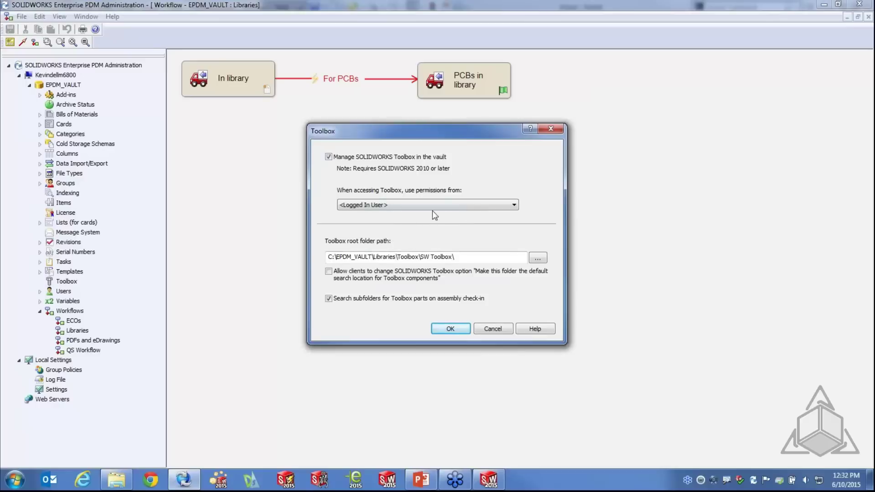
left_click(117, 479)
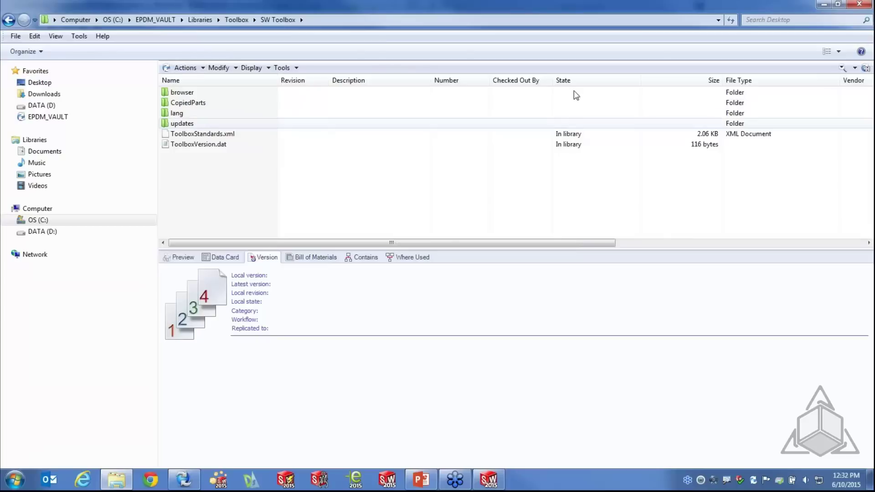
left_click(823, 7)
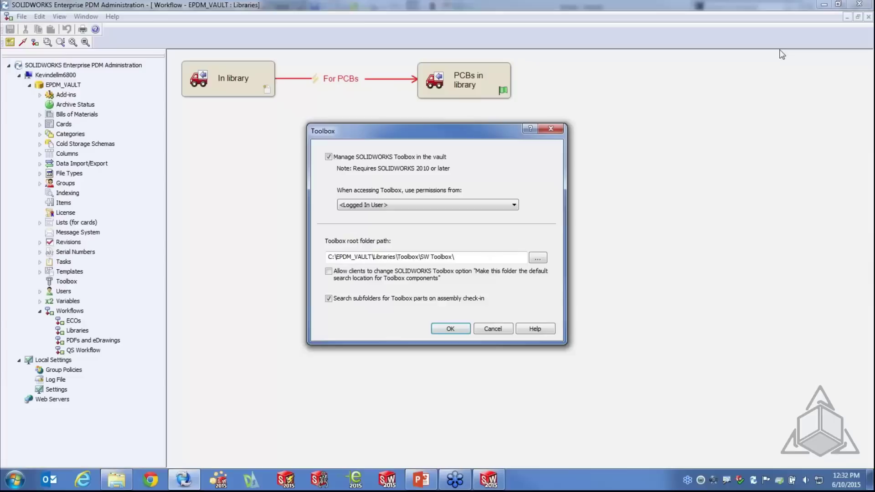
left_click(452, 329)
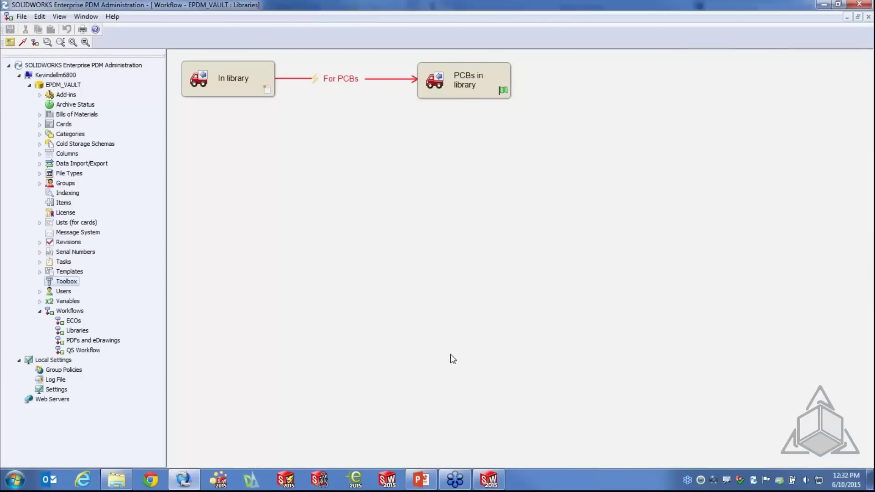
left_click(489, 479)
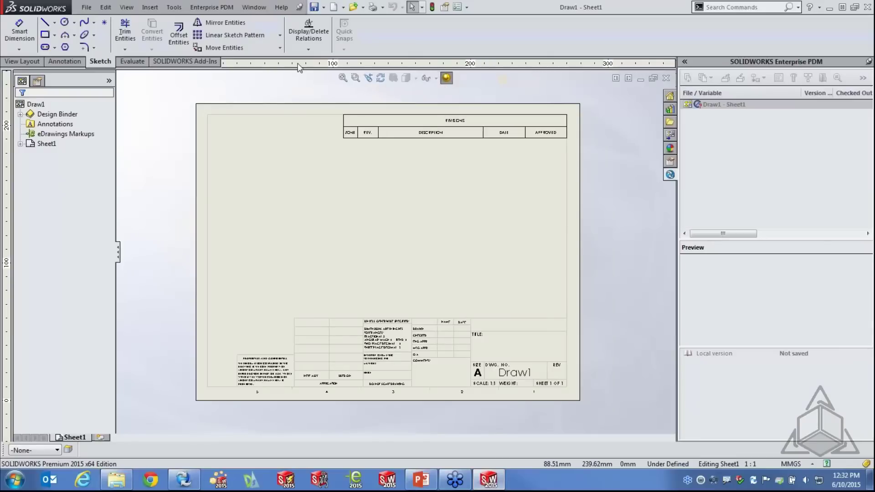
Open SOLIDWORKS System Options at the Hole Wizard/Toolbox page
left_click(467, 7)
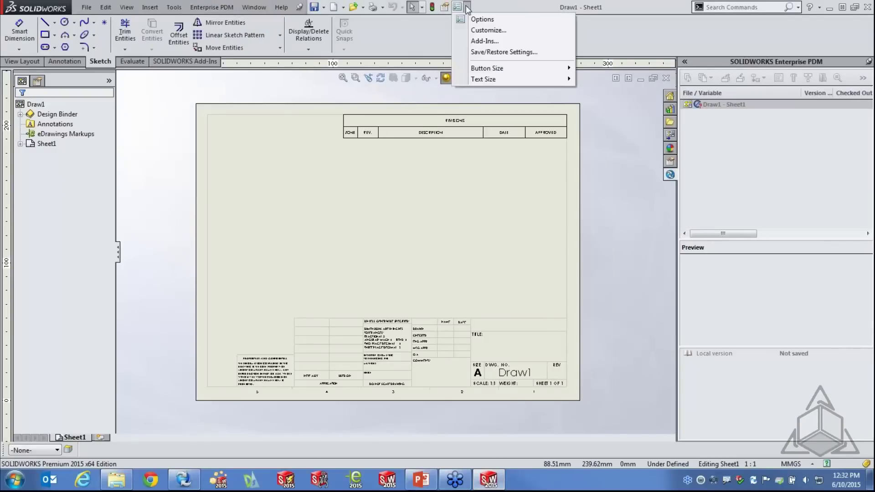
left_click(476, 19)
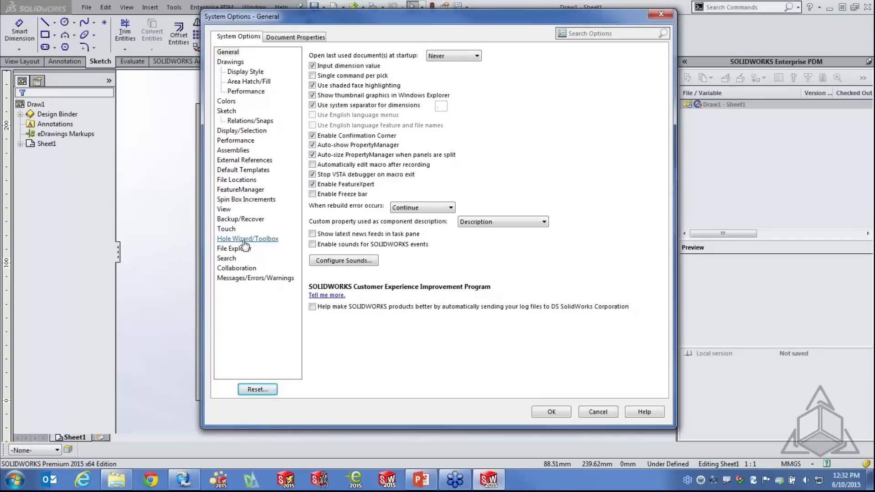
left_click(245, 240)
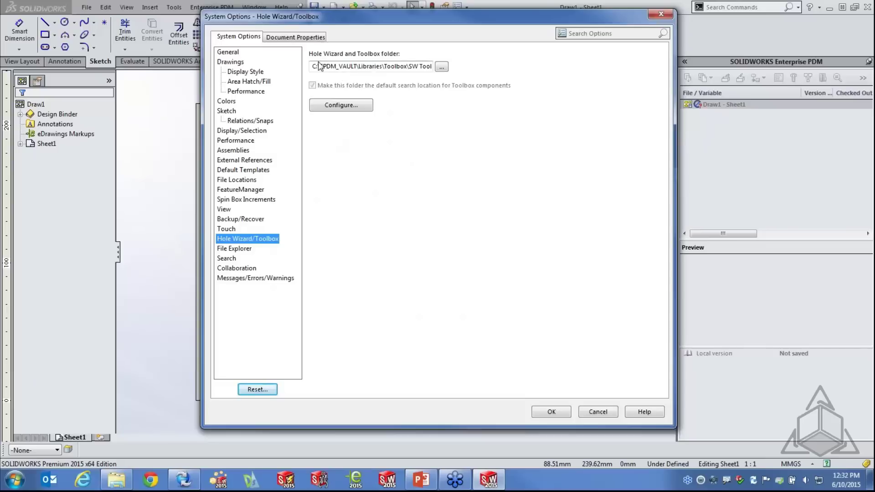
Highlight 'Libraries\' in the vault Toolbox folder path, then return to PDM Administration
left_click_drag(319, 66, 443, 49)
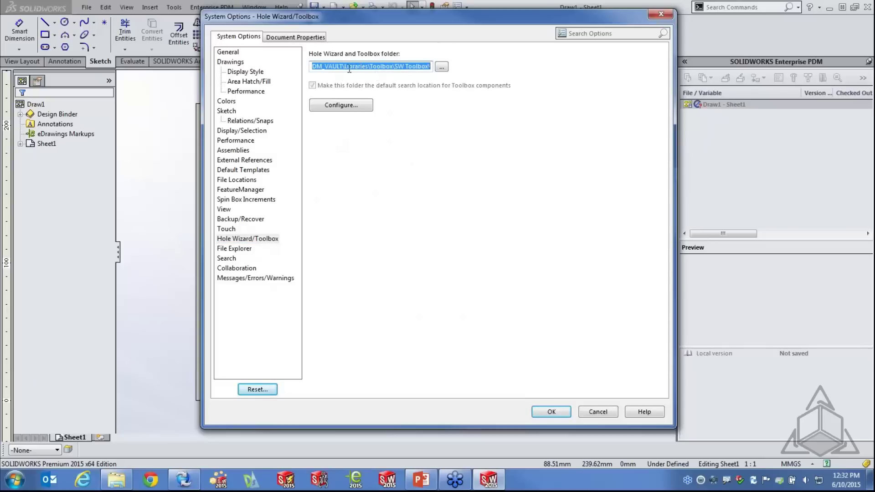
left_click_drag(345, 67, 371, 67)
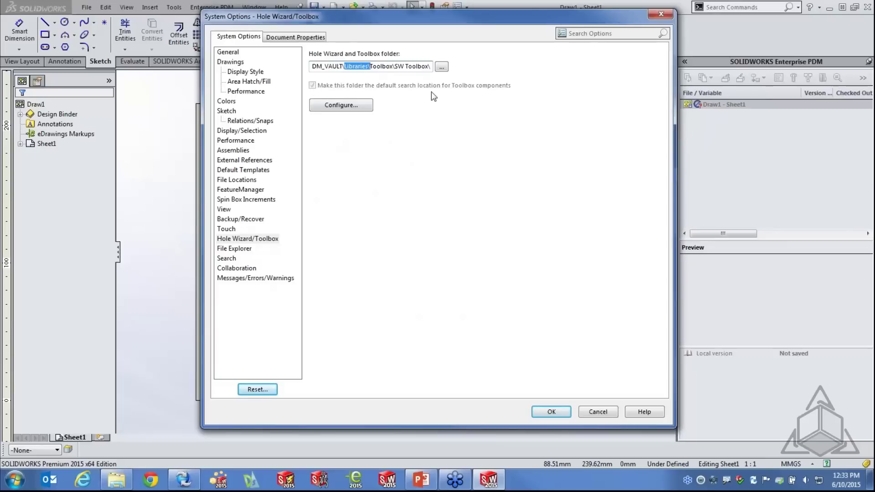
left_click(183, 480)
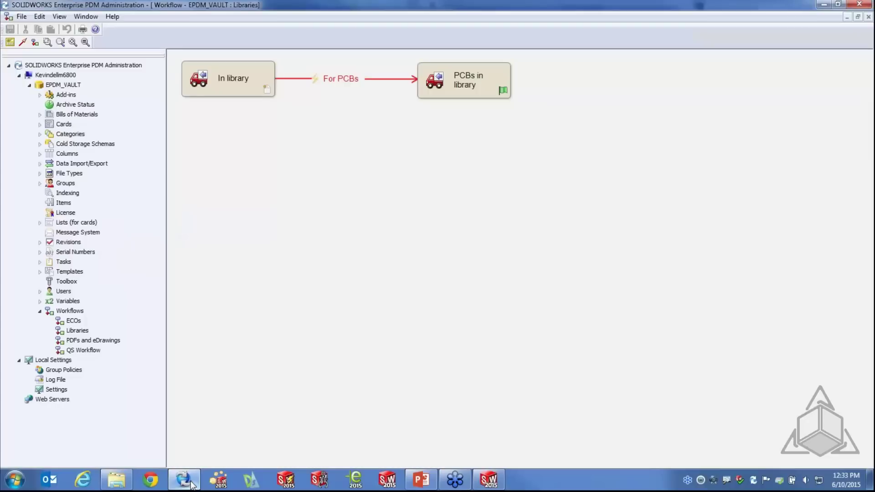
Review the vault's Toolbox settings and cancel them without changes
double_click(66, 282)
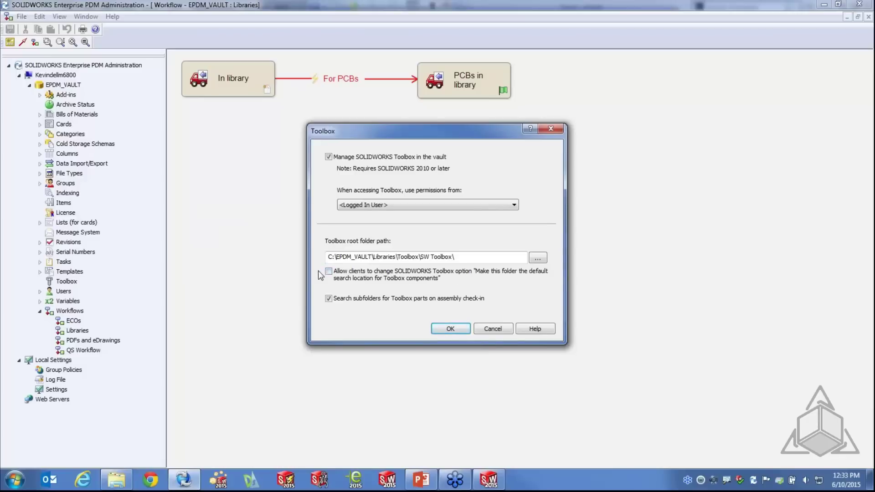
left_click(492, 327)
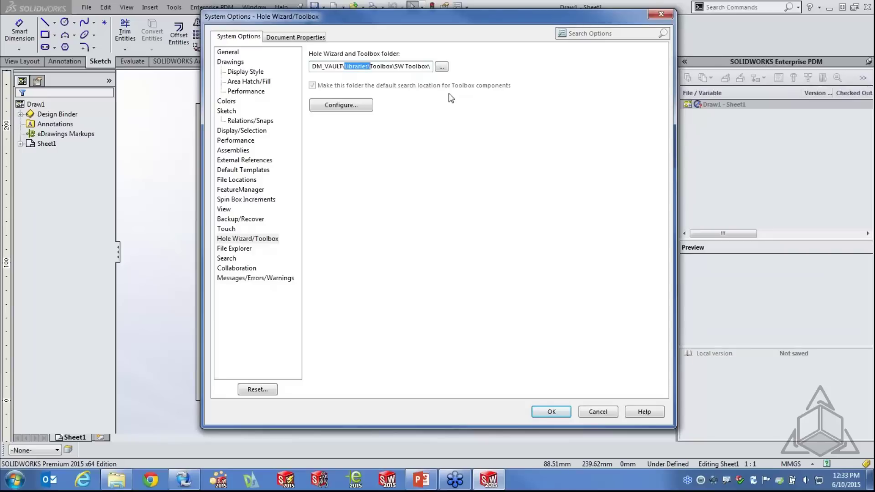
Configure the Toolbox, agreeing to check out the Enterprise PDM-managed Toolbox database
left_click(340, 104)
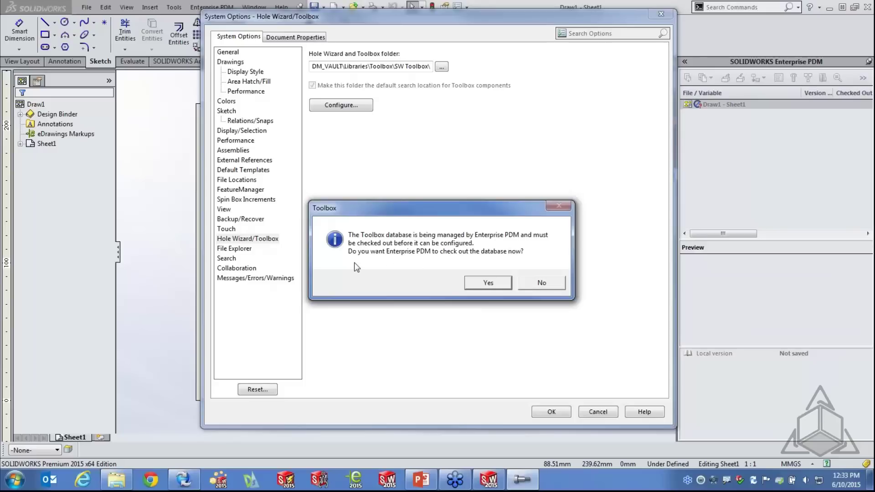
left_click(488, 283)
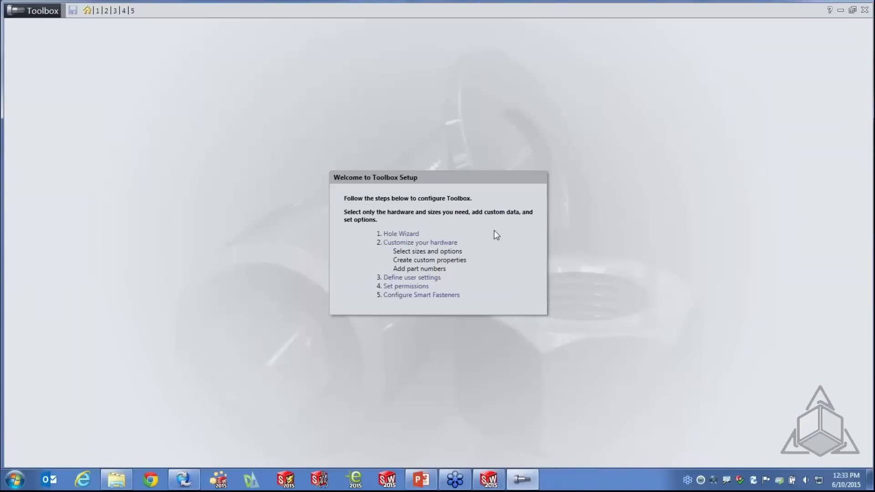
View 'Define user settings', close Toolbox Setup to check changes in, and cancel System Options
left_click(421, 279)
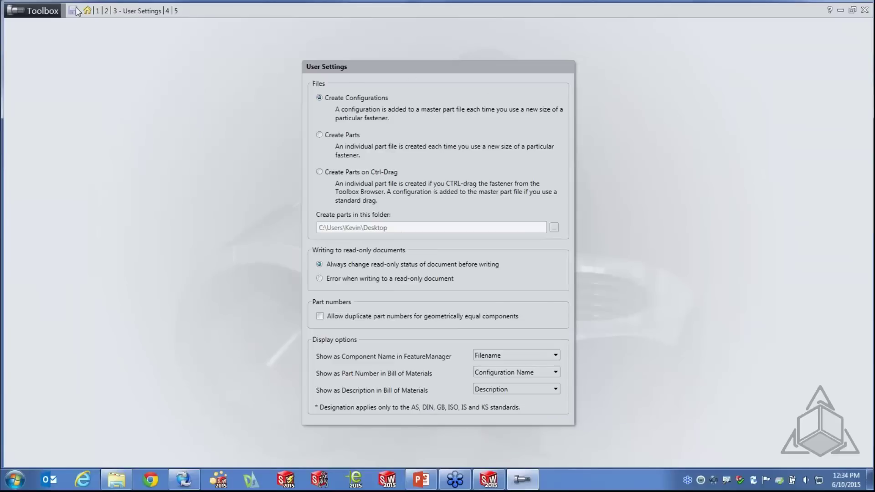
left_click(865, 10)
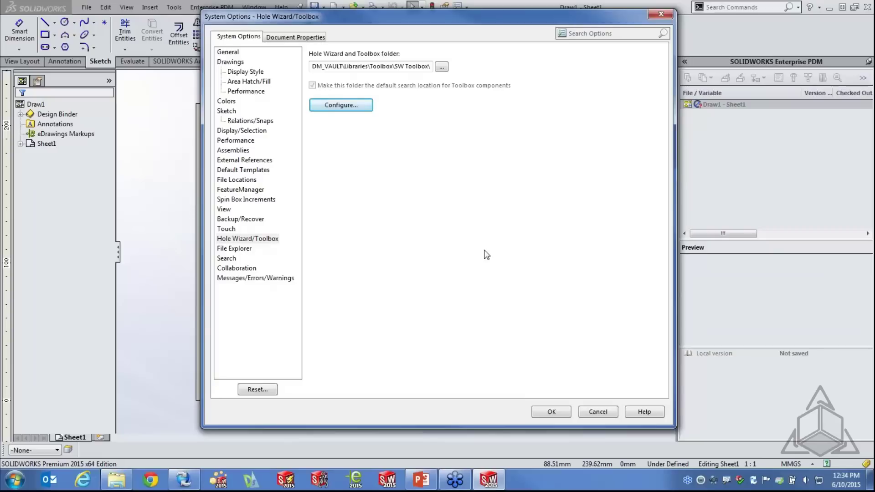
left_click(595, 415)
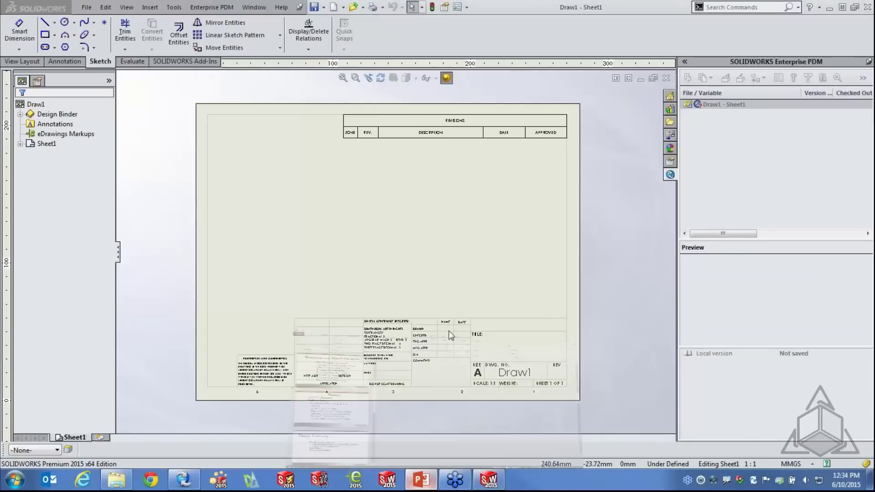
Highlight the slide 4 bullets on redirected assembly references and use without the SW add-in
left_click(420, 480)
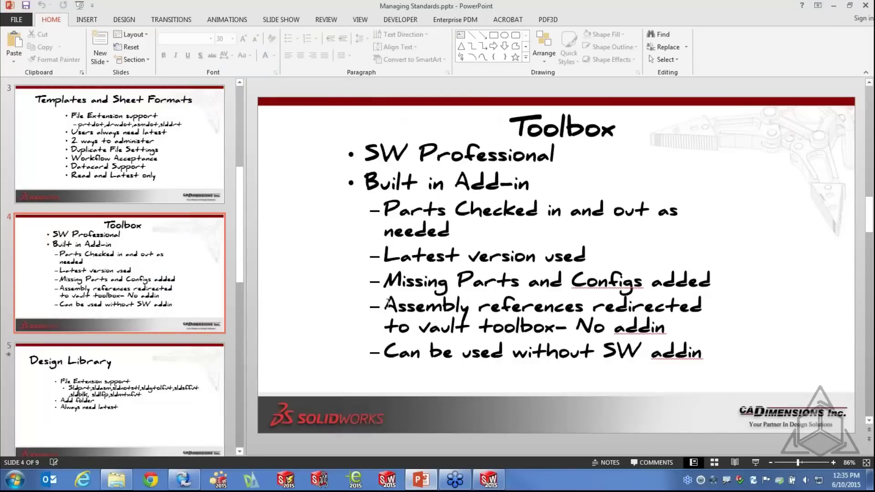
left_click_drag(386, 304, 680, 326)
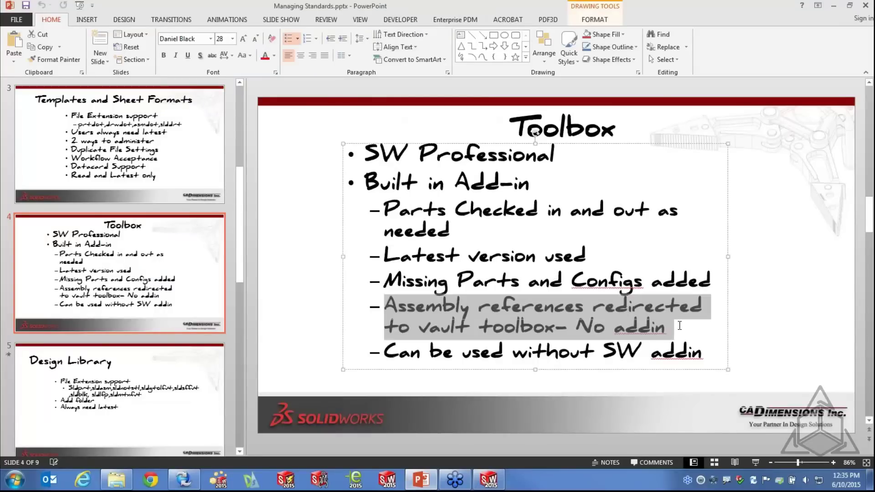
left_click(674, 327)
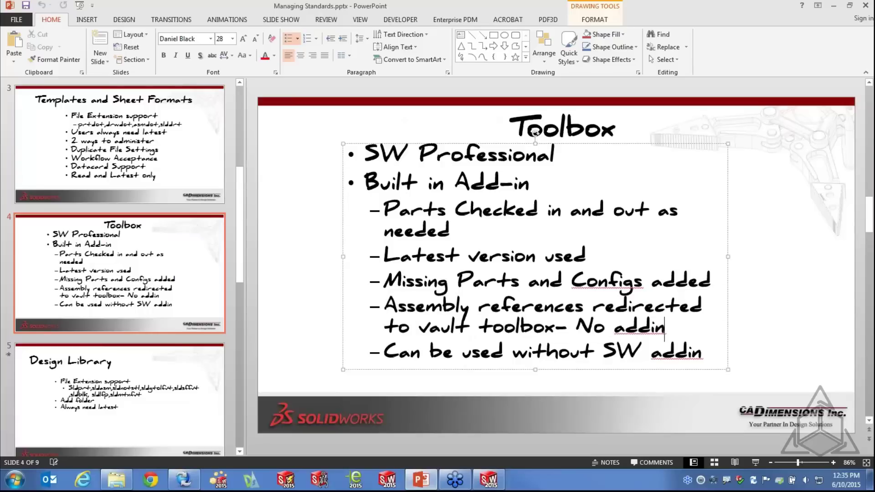
left_click_drag(387, 351, 683, 351)
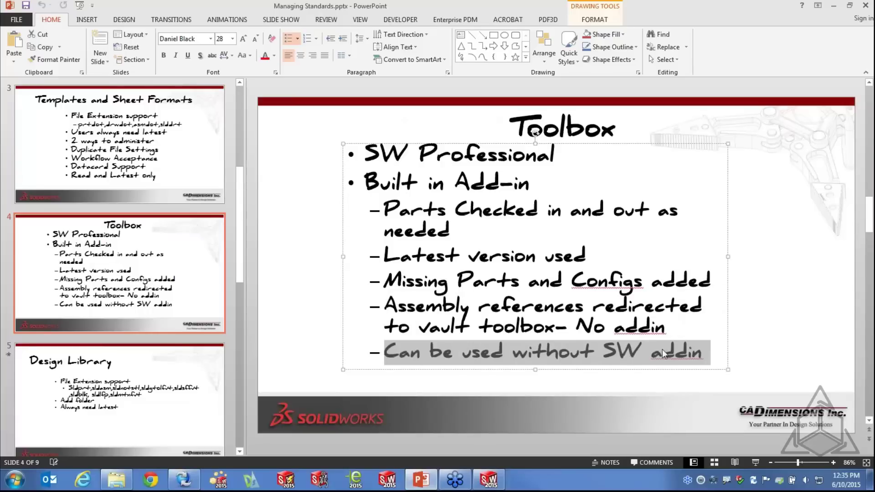
left_click(503, 479)
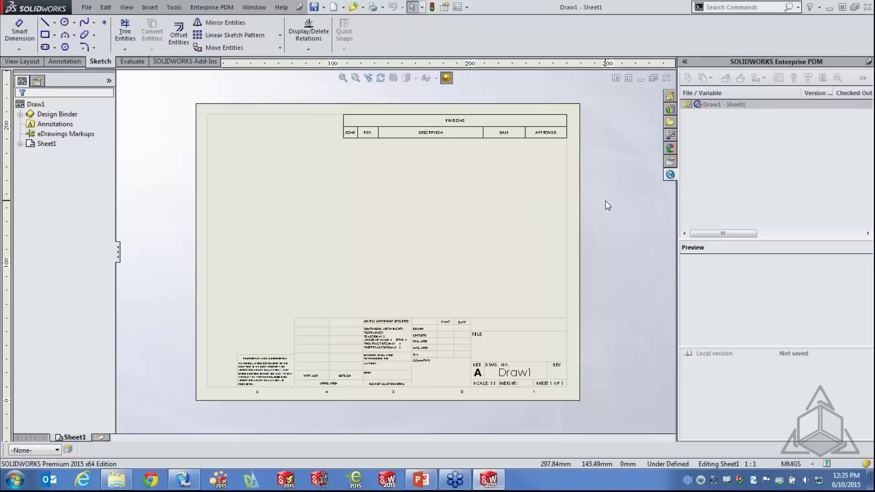
left_click(421, 480)
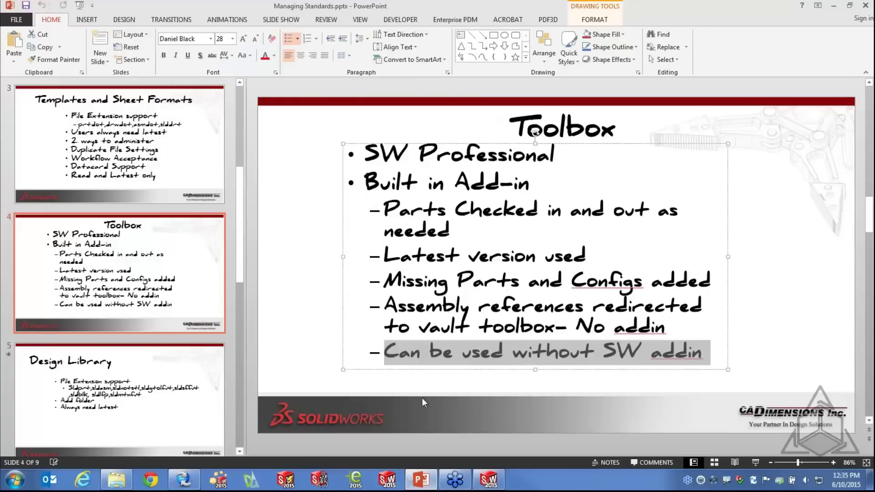
left_click(327, 371)
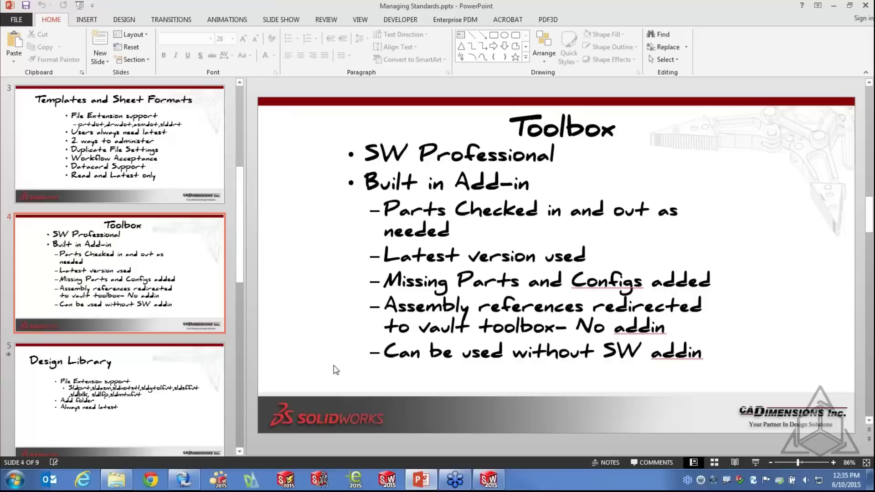
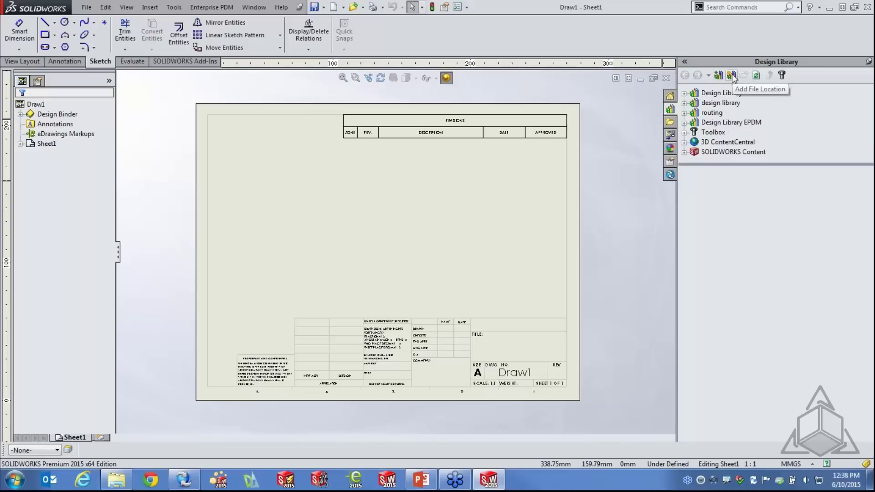
Add C:\EPDM_VAULT\Libraries\Design Library EPDM as a new Design Library file location
left_click(732, 76)
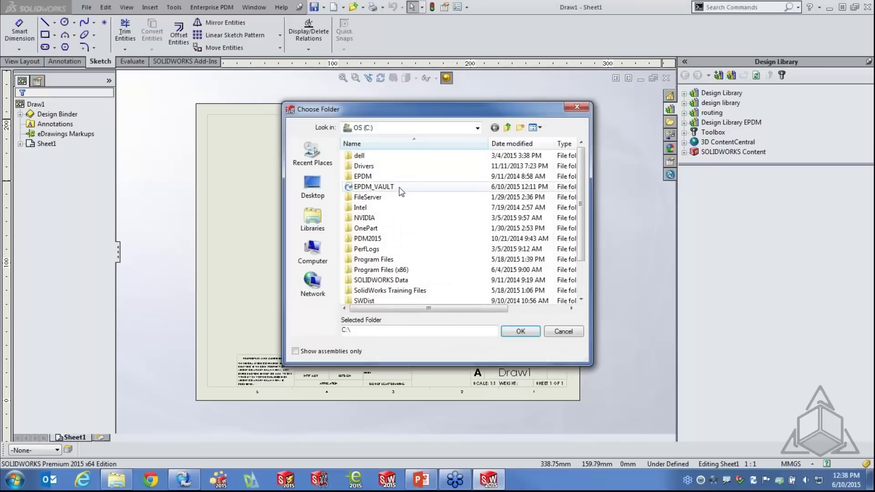
left_click(388, 188)
double_click(388, 188)
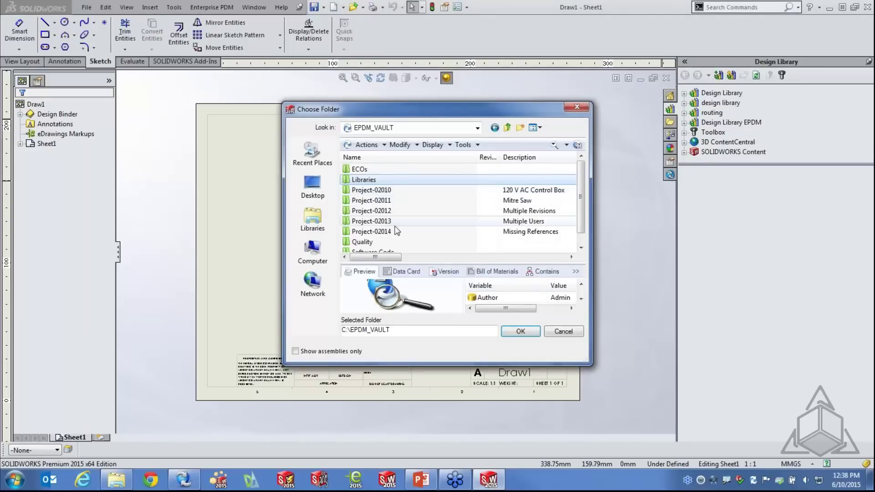
double_click(372, 180)
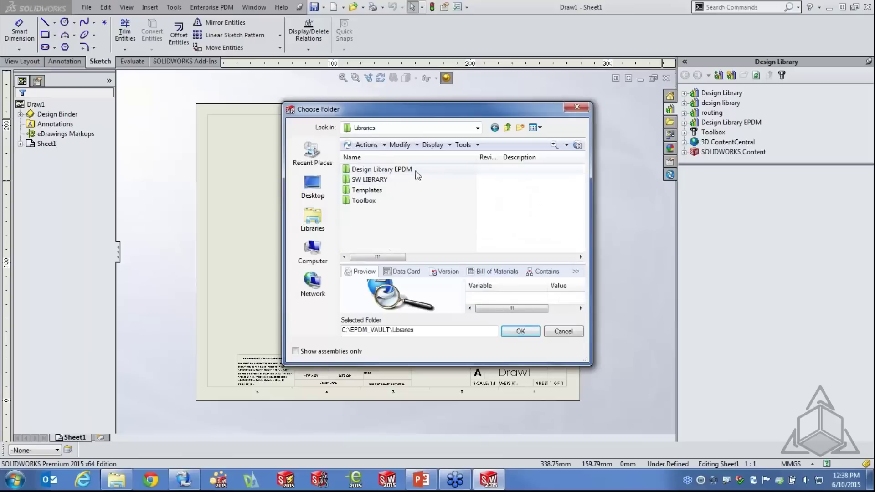
double_click(370, 171)
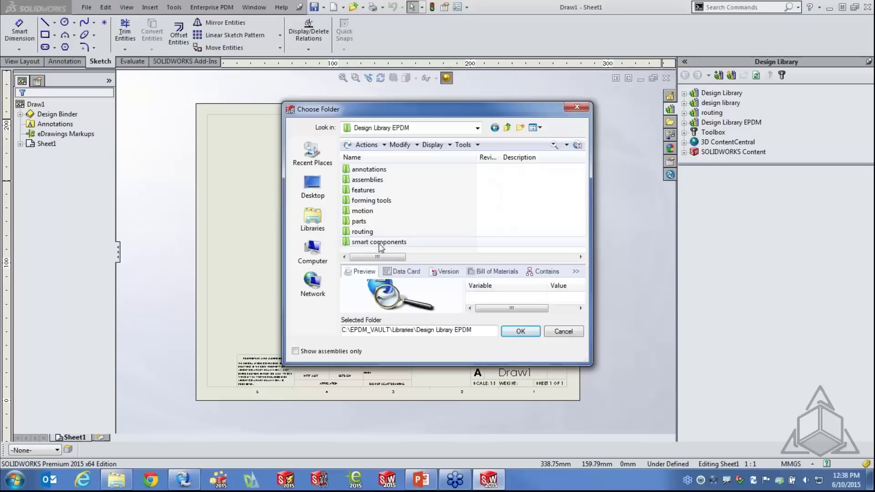
left_click(565, 331)
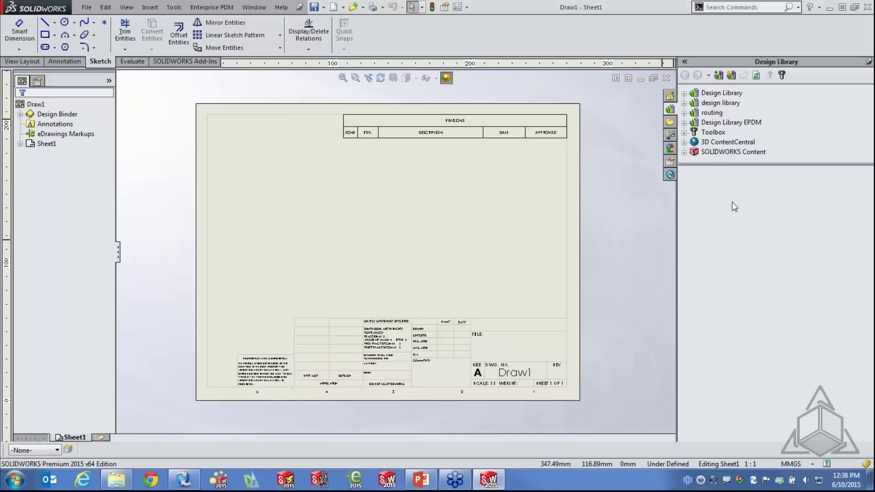
Expand Design Library EPDM to view its annotations items, then bring the vault's Explorer window forward
left_click(730, 124)
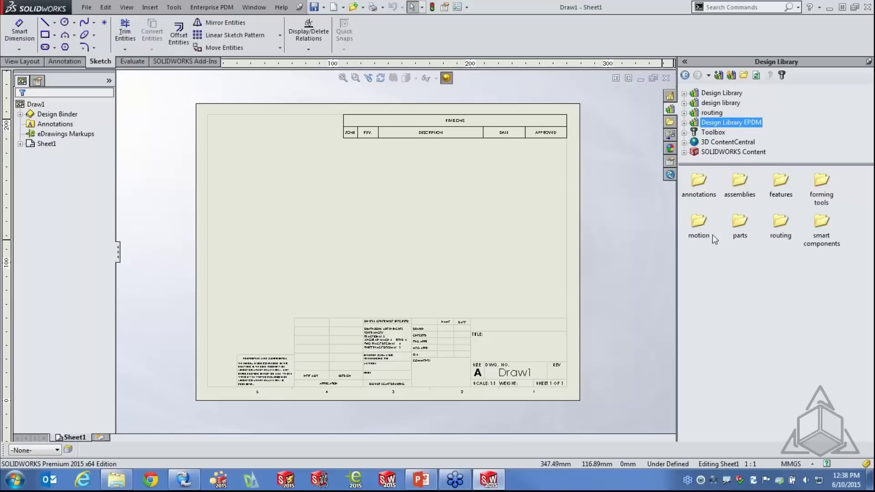
left_click(684, 122)
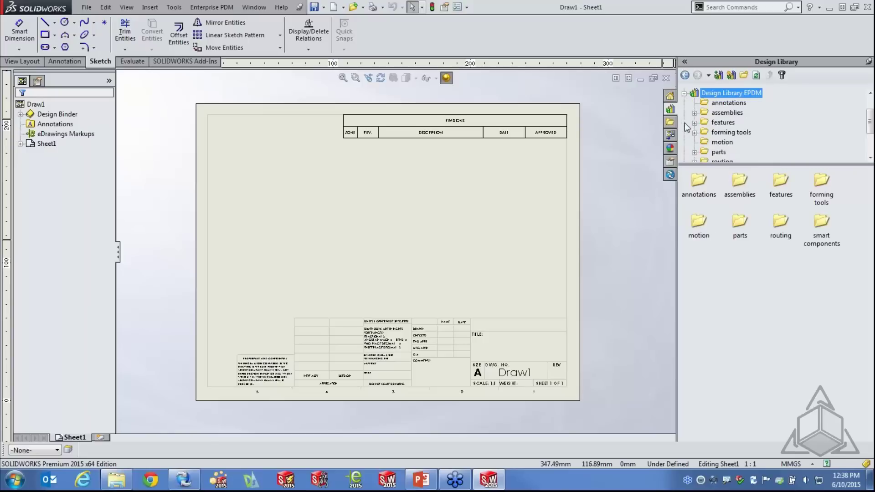
left_click(737, 103)
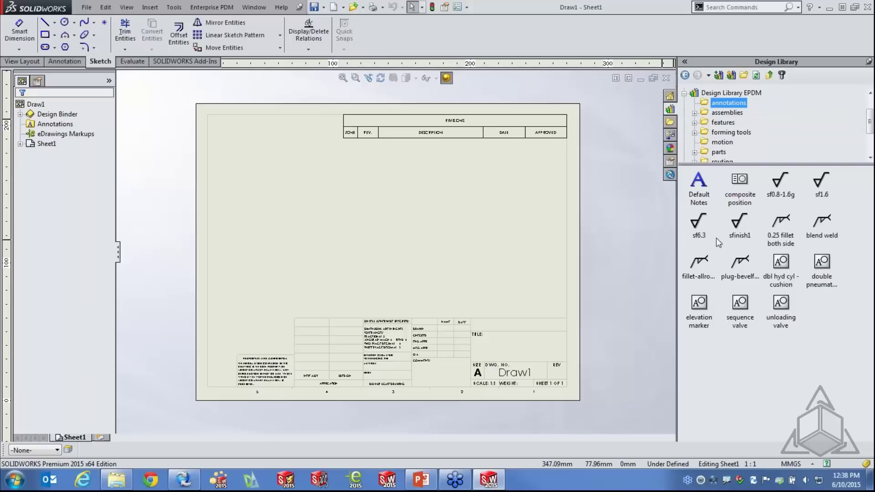
left_click(117, 480)
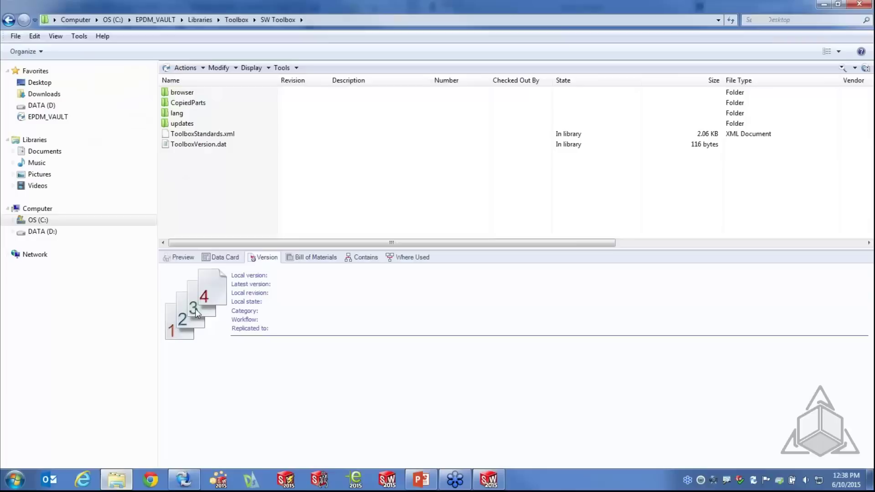
Clear the local cache of the Design Library EPDM folder in the vault
left_click(200, 19)
left_click(204, 92)
right_click(204, 90)
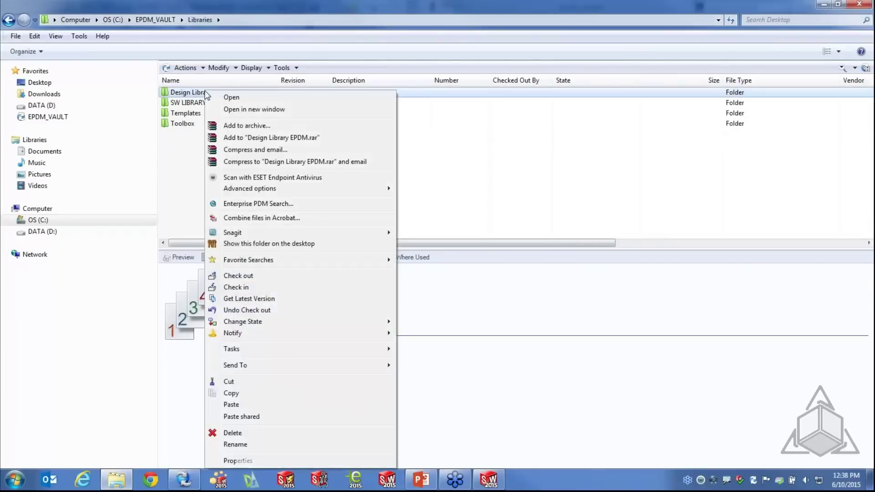
left_click(194, 93)
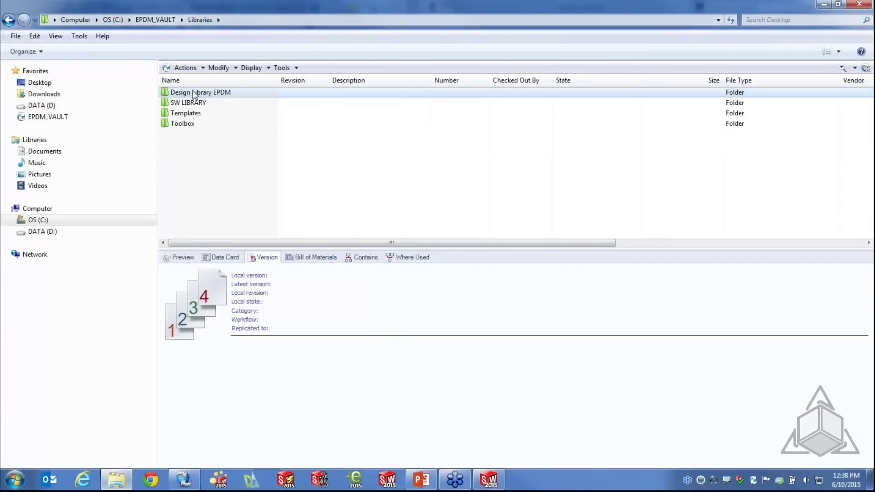
left_click(296, 67)
left_click(239, 138)
left_click(228, 93)
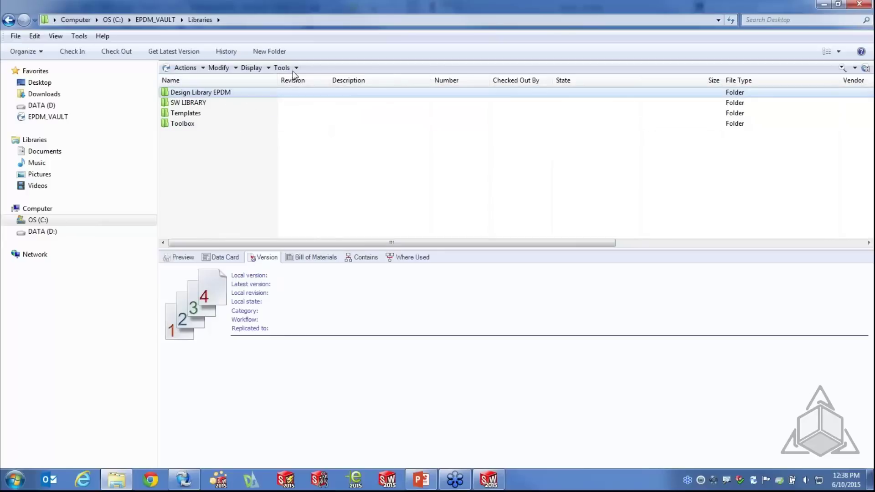
left_click(292, 71)
left_click(319, 175)
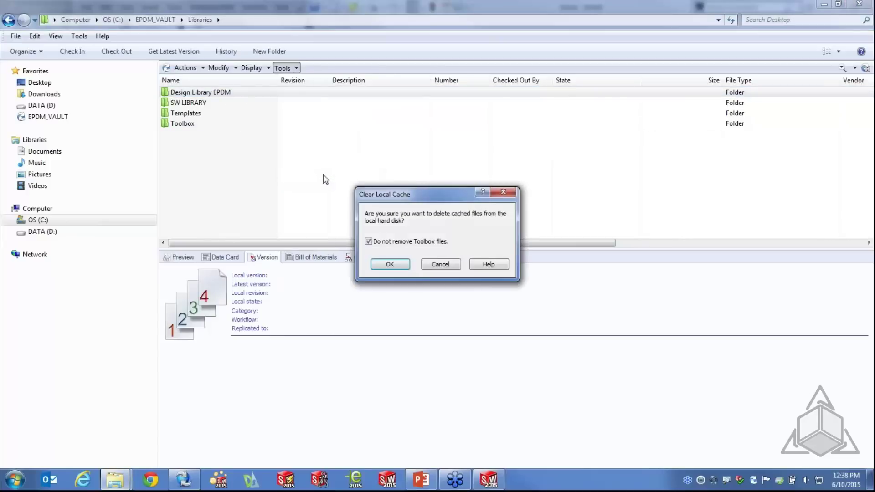
left_click(391, 264)
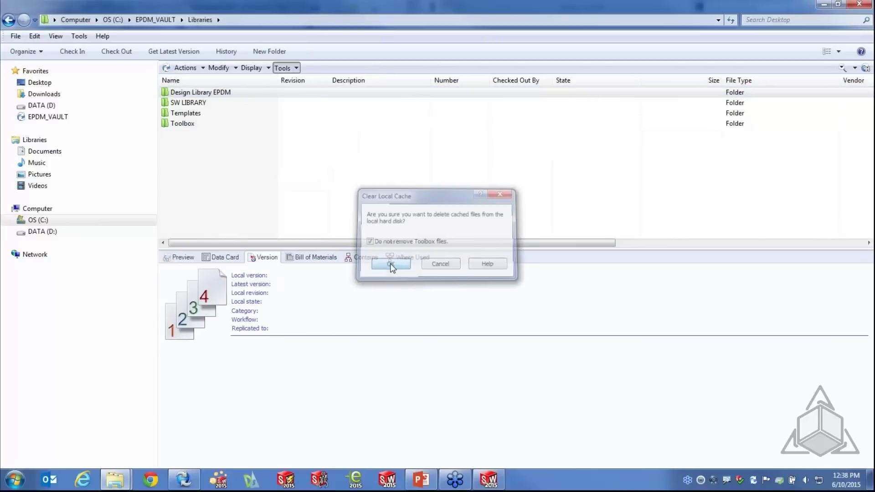
Open Design Library EPDM > annotations and check that a library file has no local version
double_click(206, 92)
double_click(203, 93)
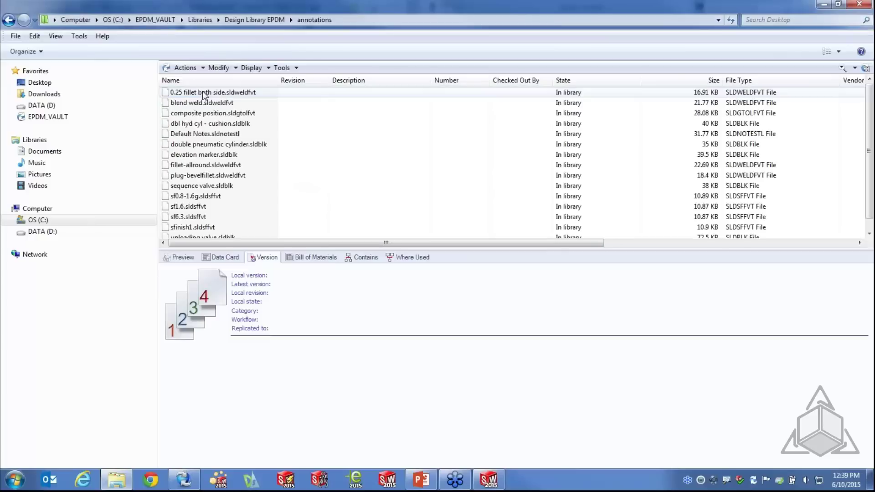
left_click(210, 92)
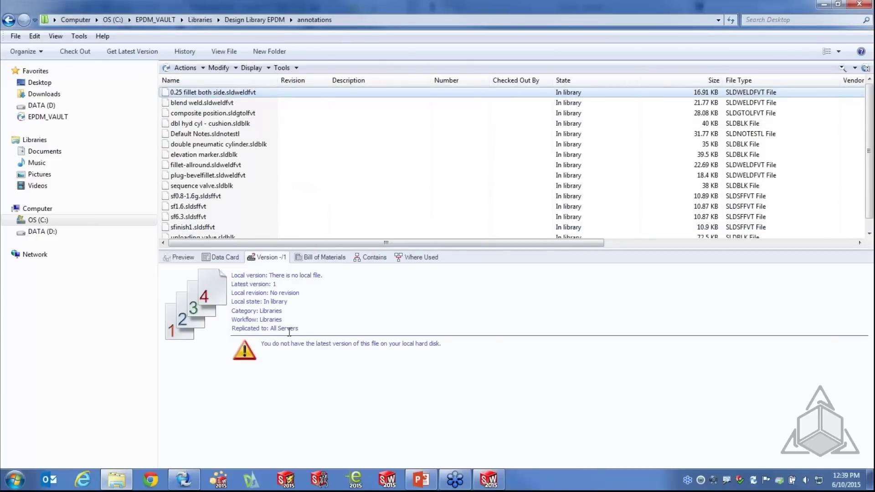
In SOLIDWORKS, browse Design Library EPDM's annotations and assemblies > mold bases folders
left_click(825, 5)
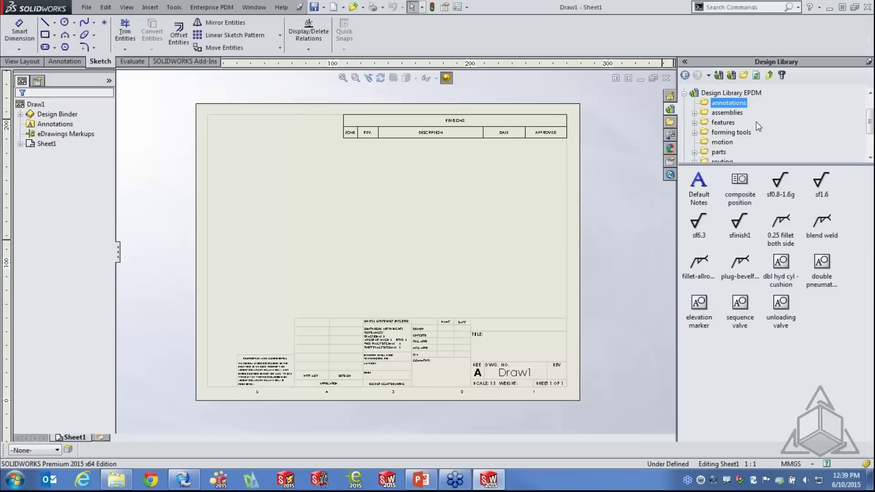
left_click(752, 93)
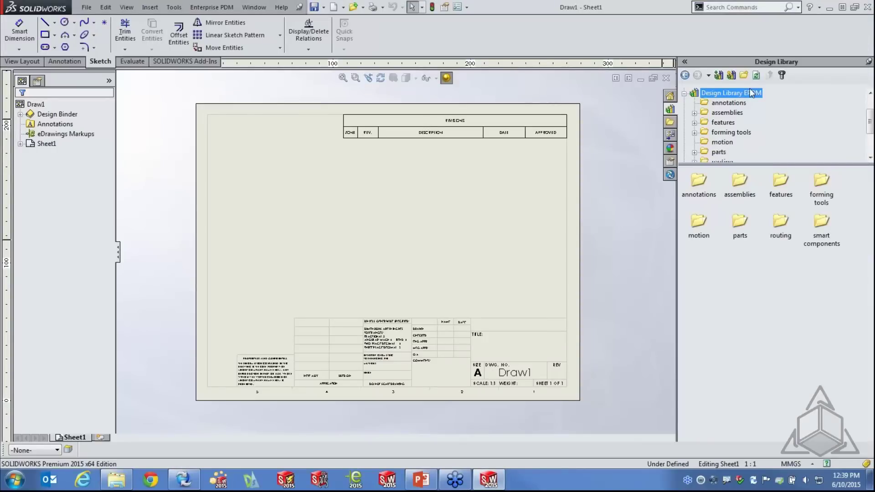
double_click(699, 183)
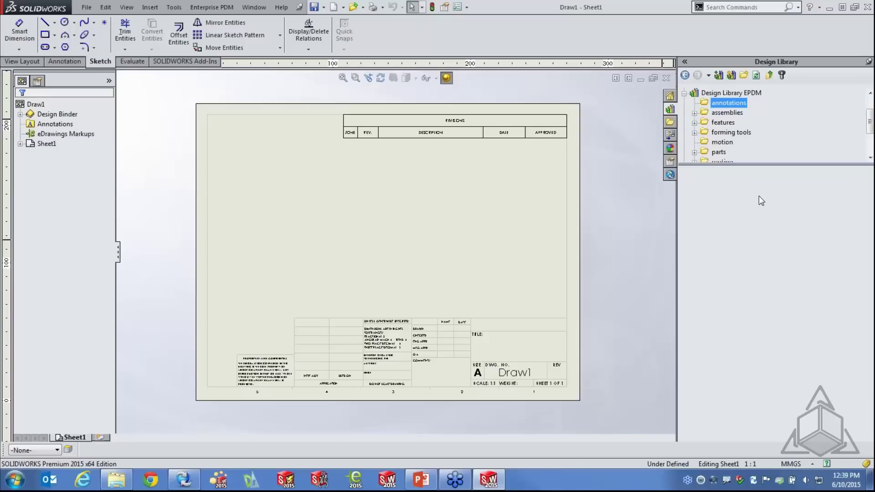
left_click(728, 113)
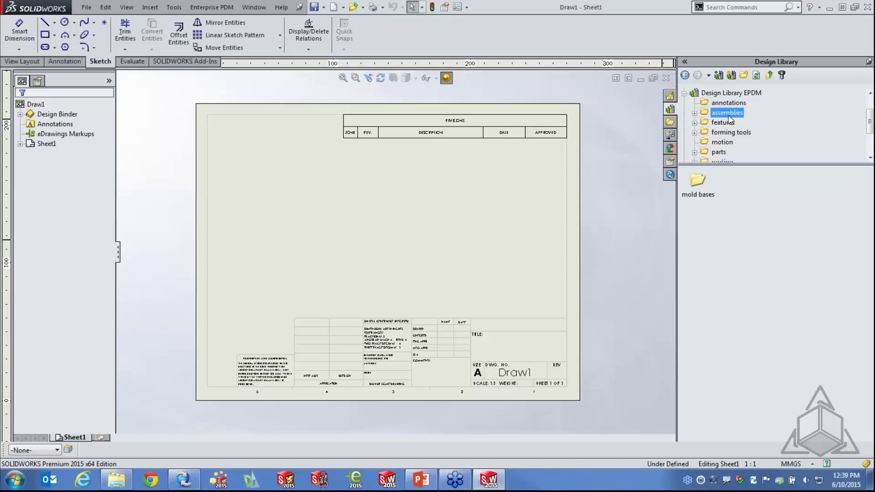
double_click(702, 181)
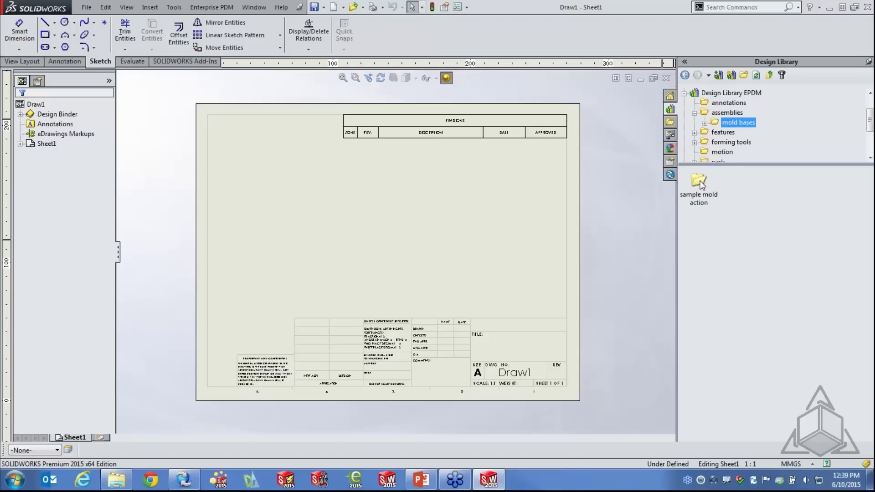
Browse features > metric subfolders, including hole patterns, keyways and retaining ring grooves, then return to Explorer
left_click(719, 133)
double_click(738, 181)
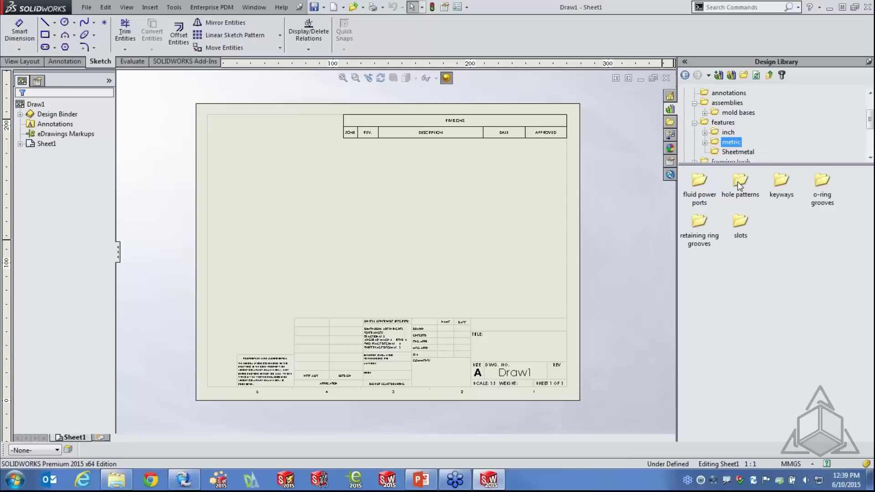
double_click(737, 181)
left_click(749, 124)
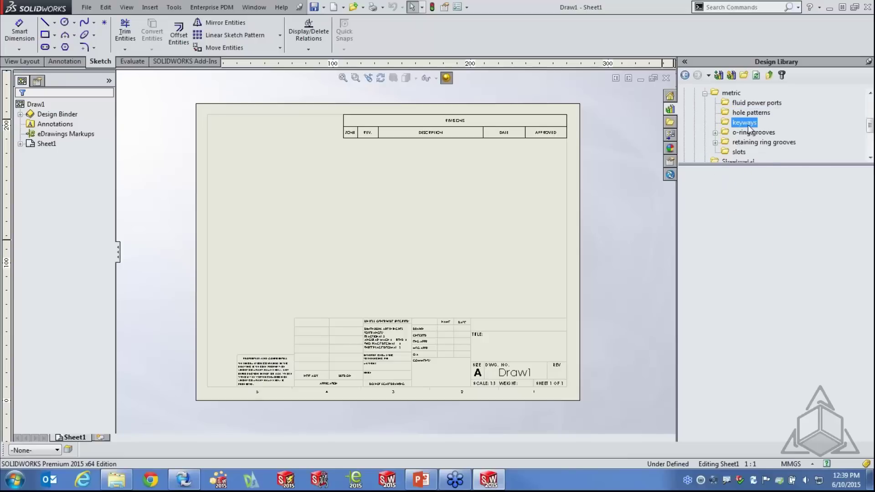
double_click(757, 142)
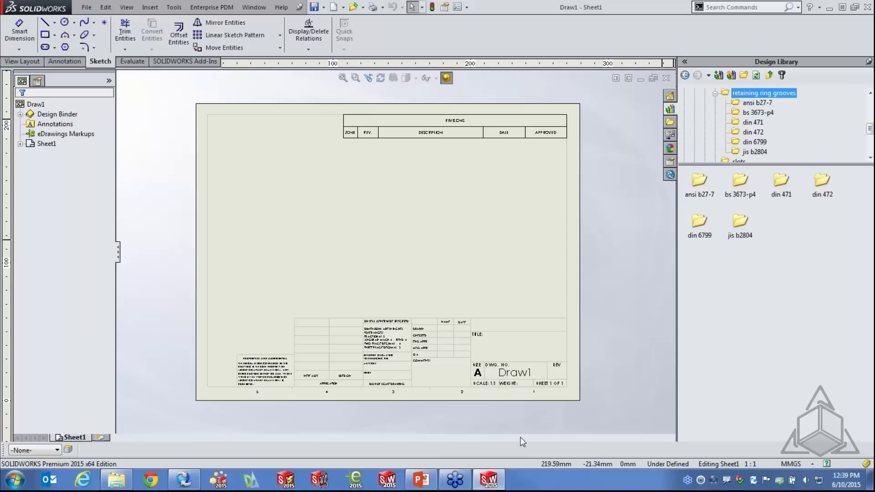
left_click(117, 479)
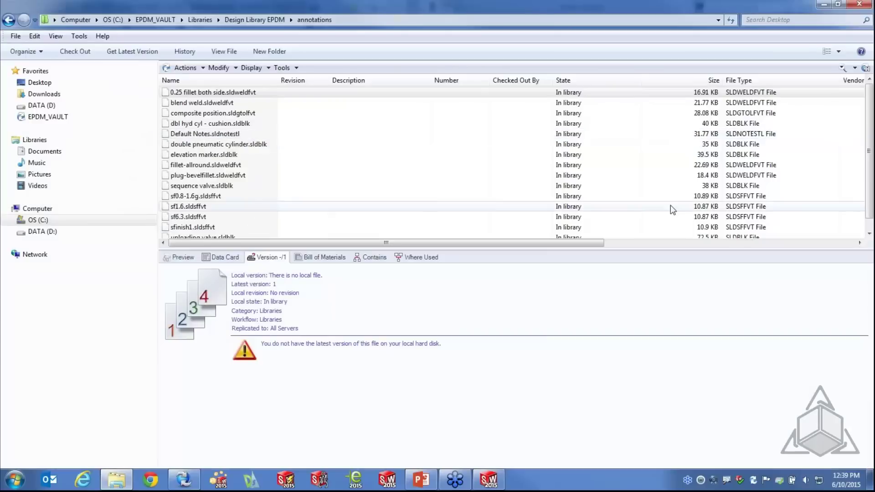
Get the latest version of the Design Library EPDM folder, then switch to PDM Administration
left_click(237, 20)
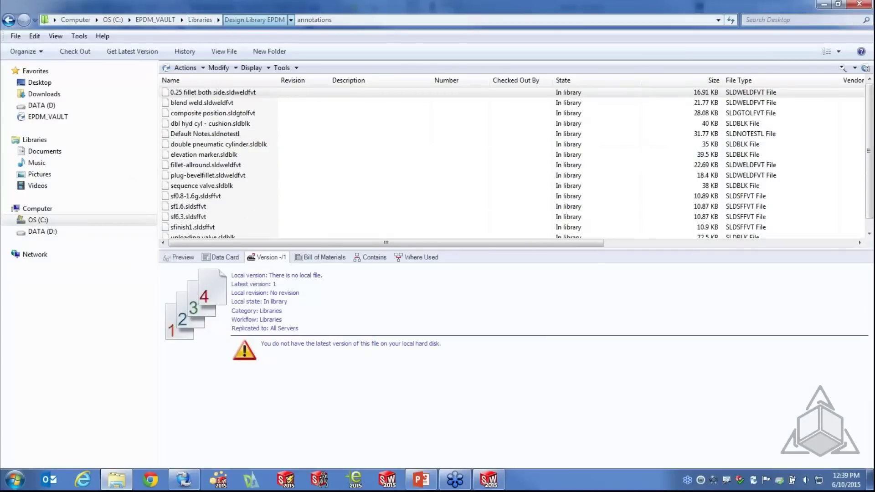
left_click(198, 20)
left_click(223, 92)
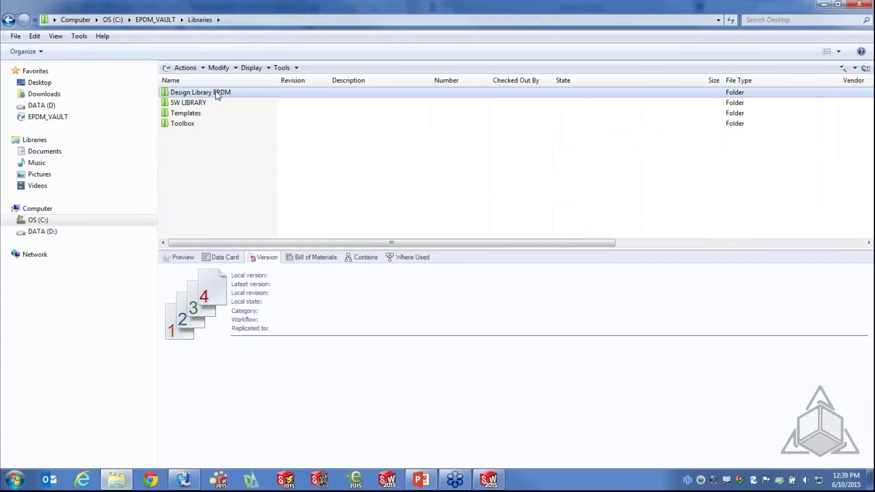
right_click(215, 91)
left_click(276, 299)
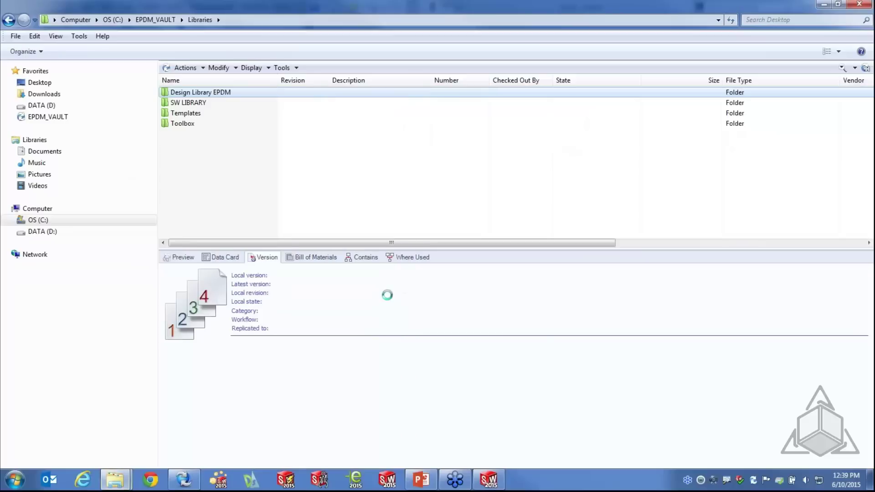
left_click(509, 329)
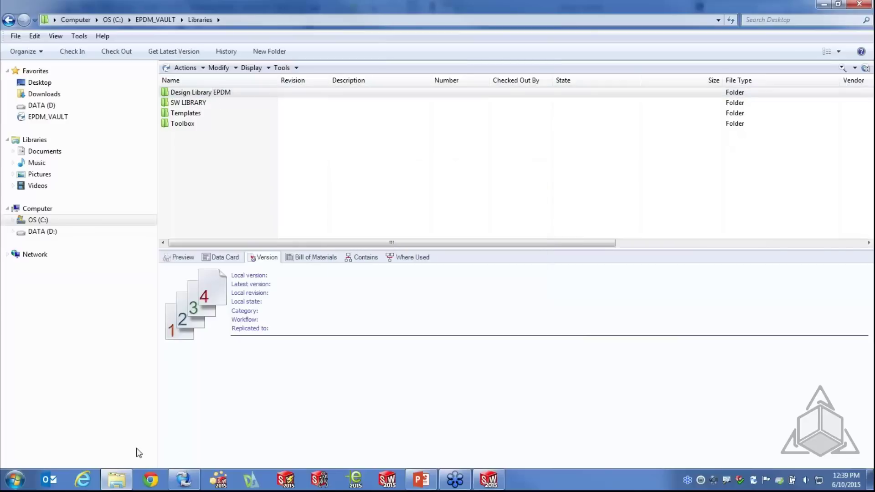
left_click(184, 479)
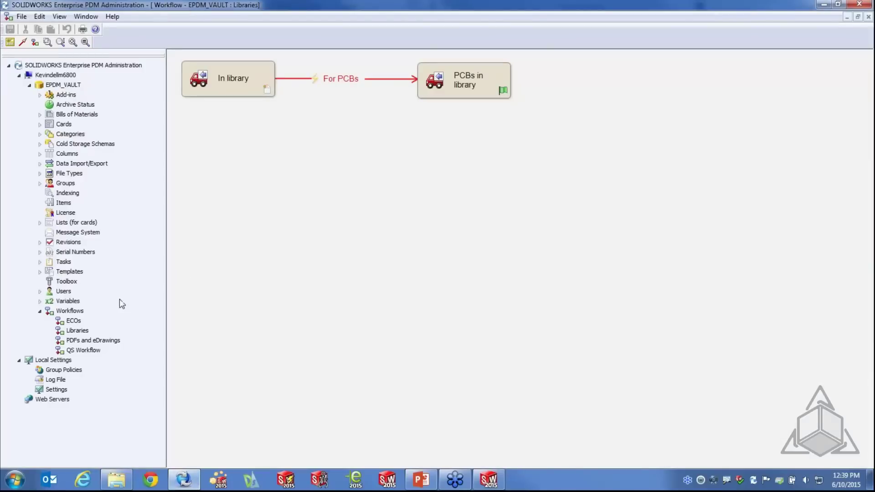
left_click(40, 292)
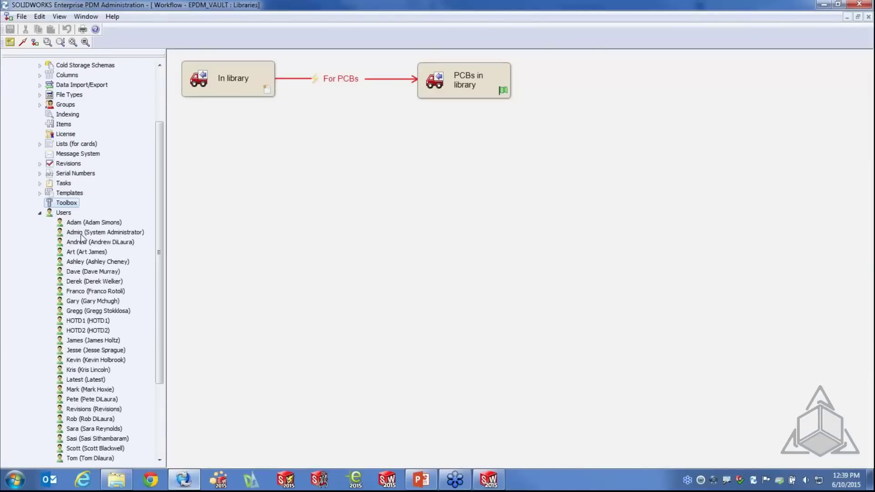
Set the Engineers group to refresh Design Library EPDM's cache during log in, then close Administration
left_click(39, 105)
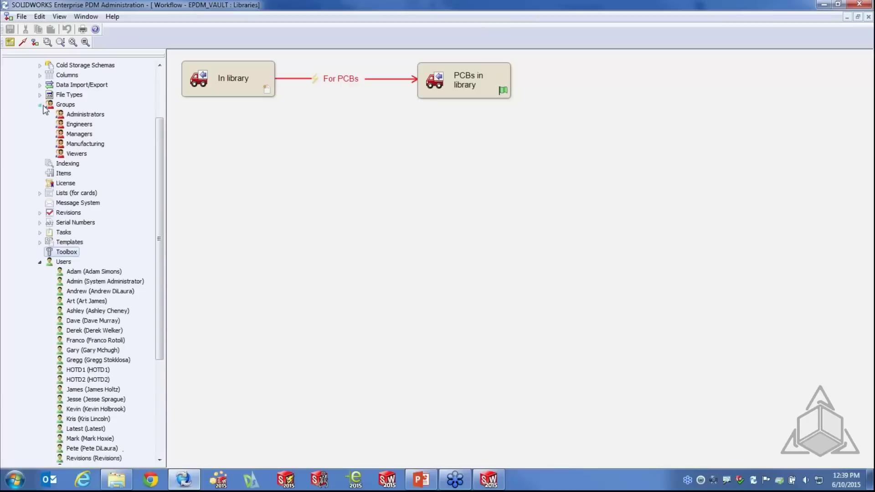
double_click(79, 124)
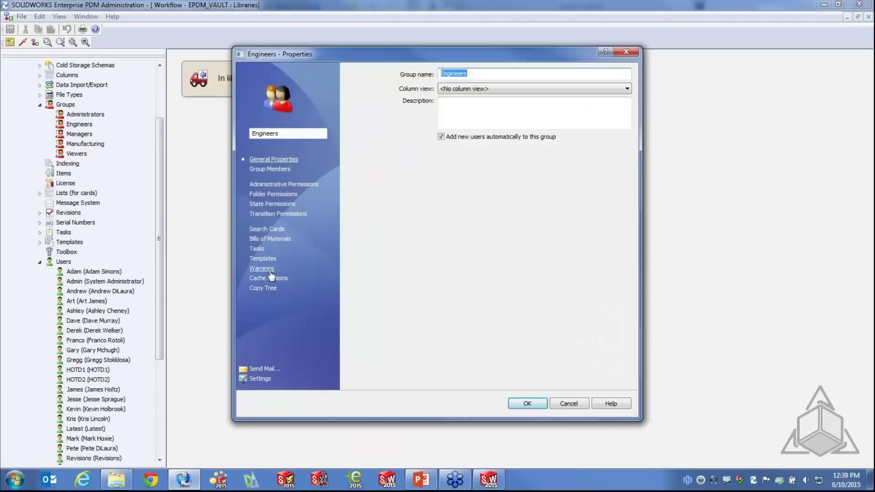
left_click(269, 279)
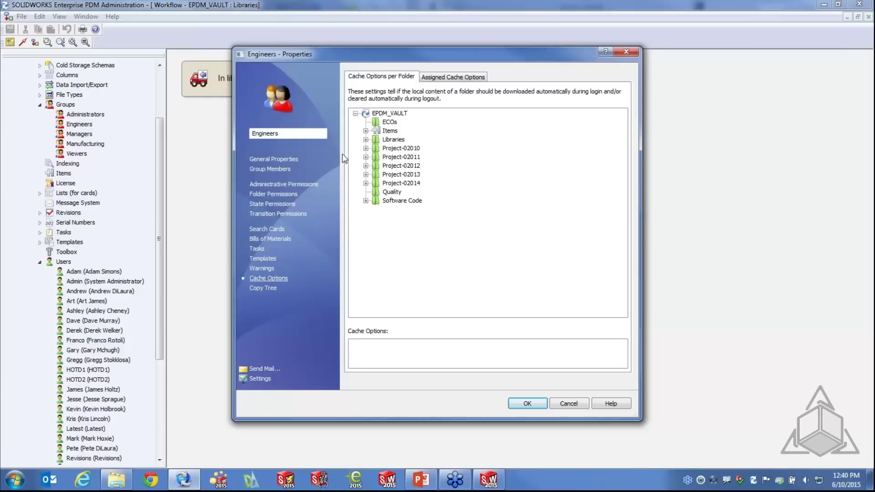
left_click(366, 139)
left_click(421, 149)
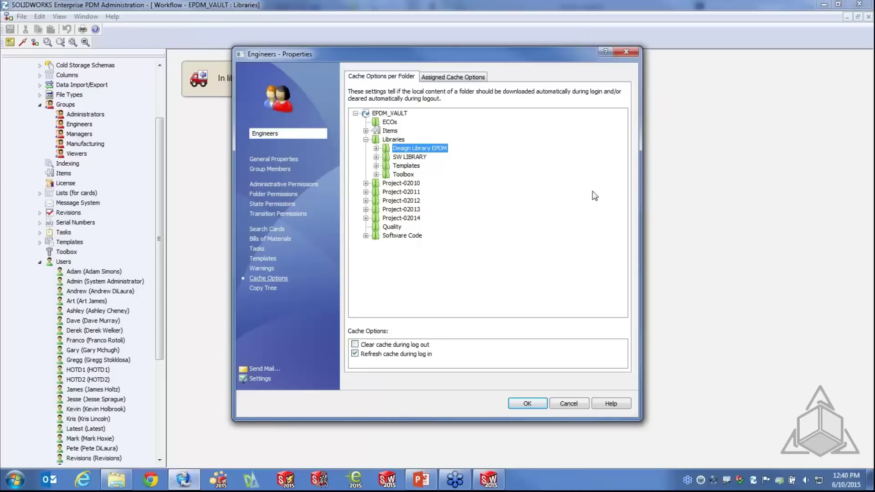
left_click(528, 404)
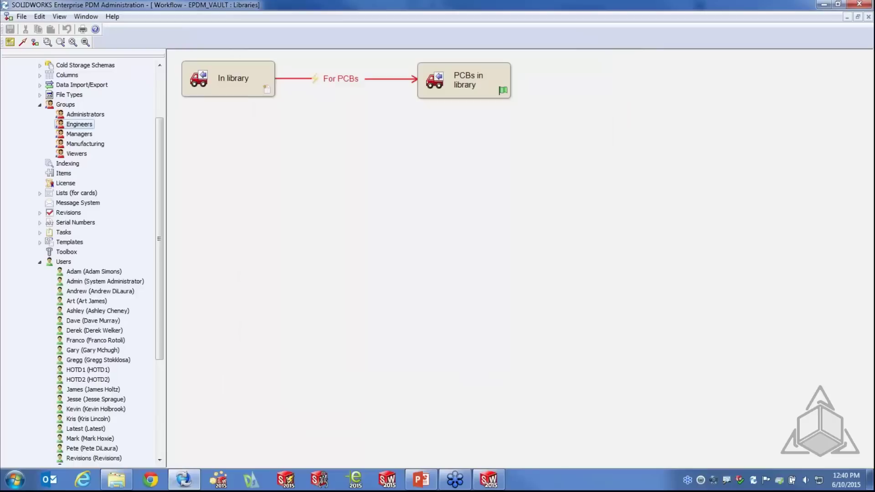
left_click(859, 4)
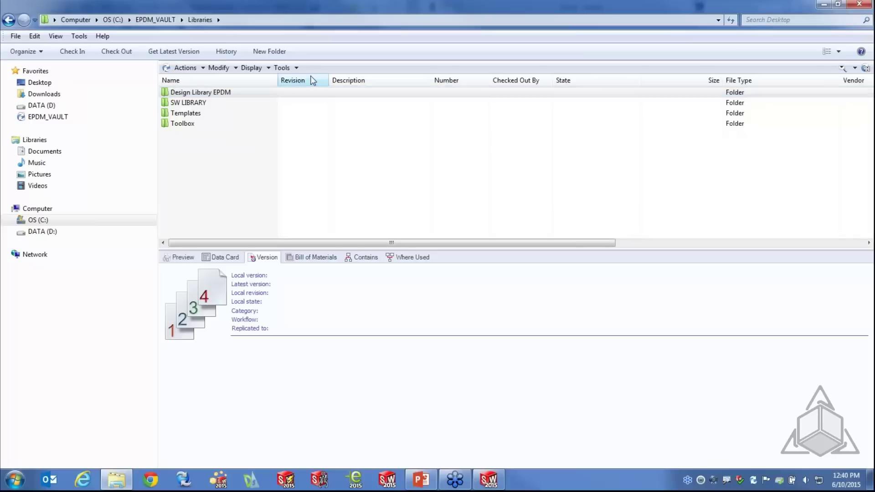
Clear the vault's local cache and reopen Design Library EPDM > annotations
left_click(288, 68)
left_click(317, 175)
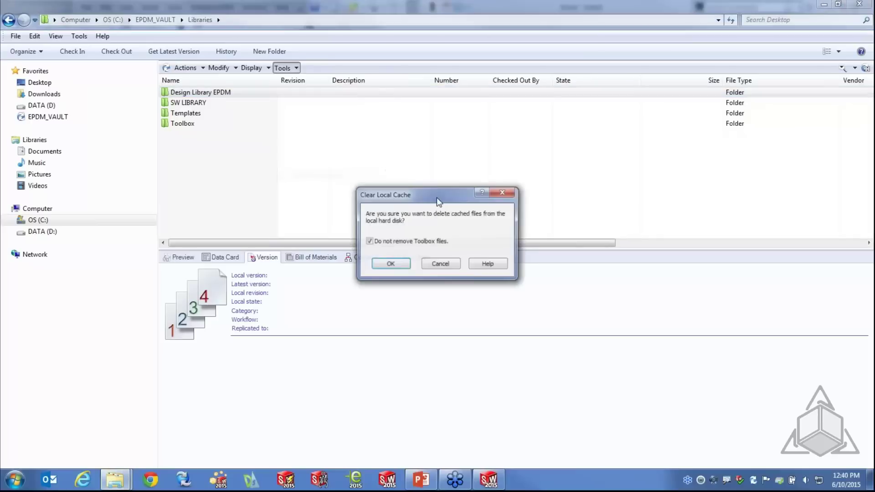
left_click(393, 264)
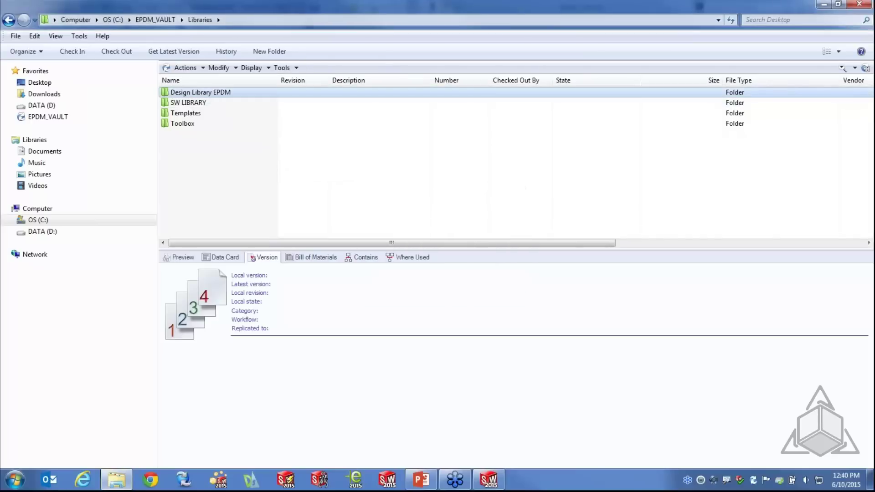
double_click(195, 94)
double_click(194, 93)
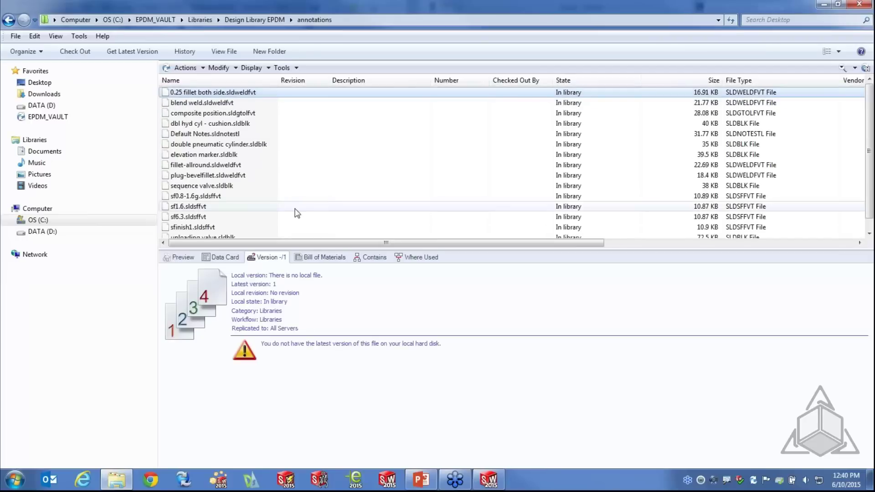
Log off EPDM_VAULT, then log back in with the vault password
right_click(755, 479)
mouse_move(768, 414)
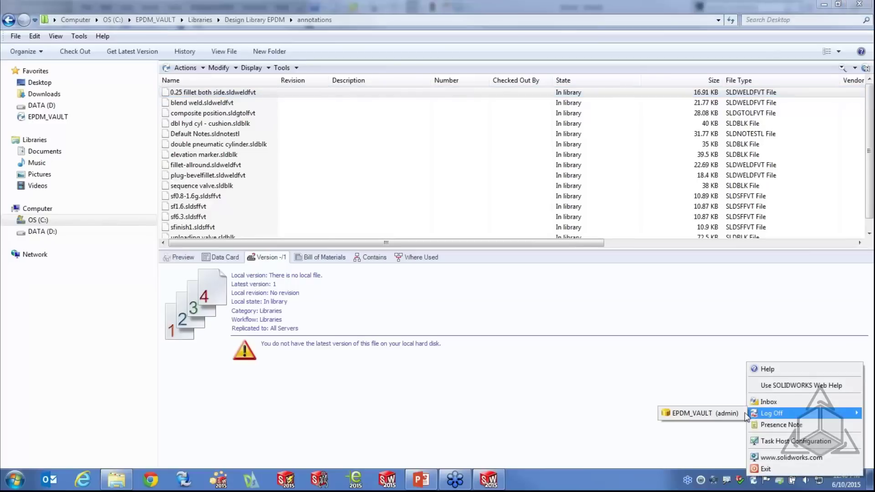
left_click(688, 413)
right_click(755, 479)
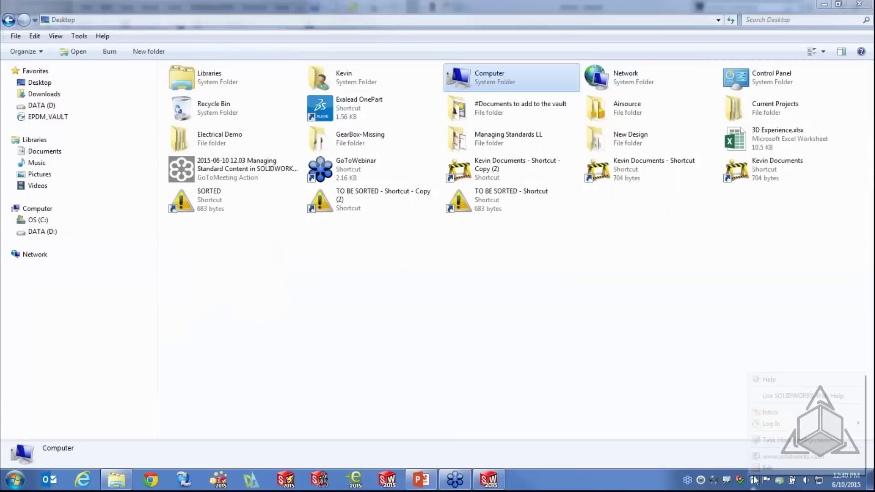
mouse_move(767, 425)
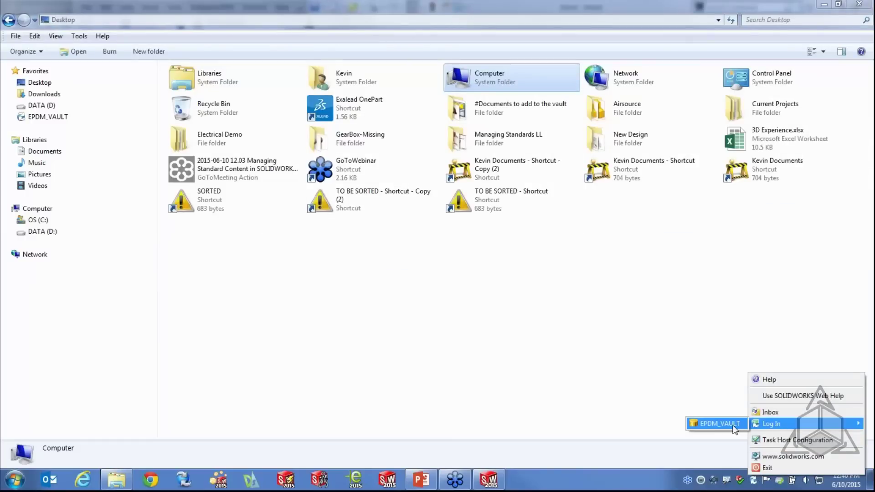
left_click(718, 424)
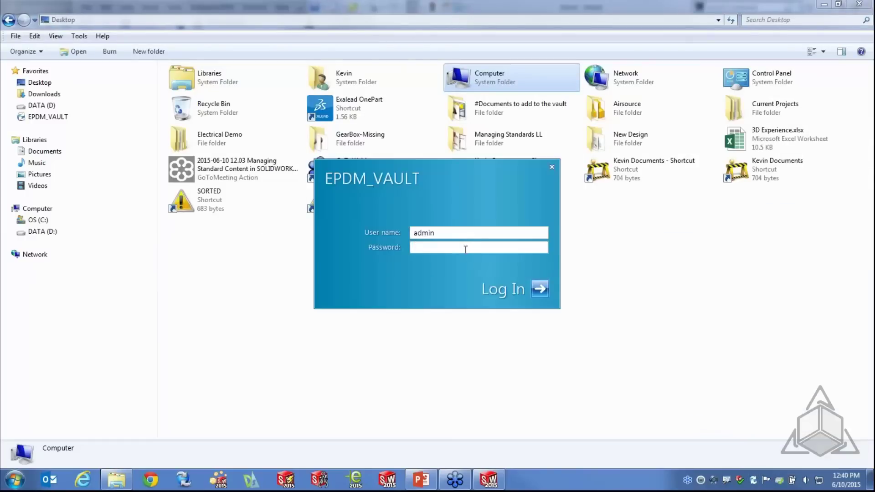
key("Return")
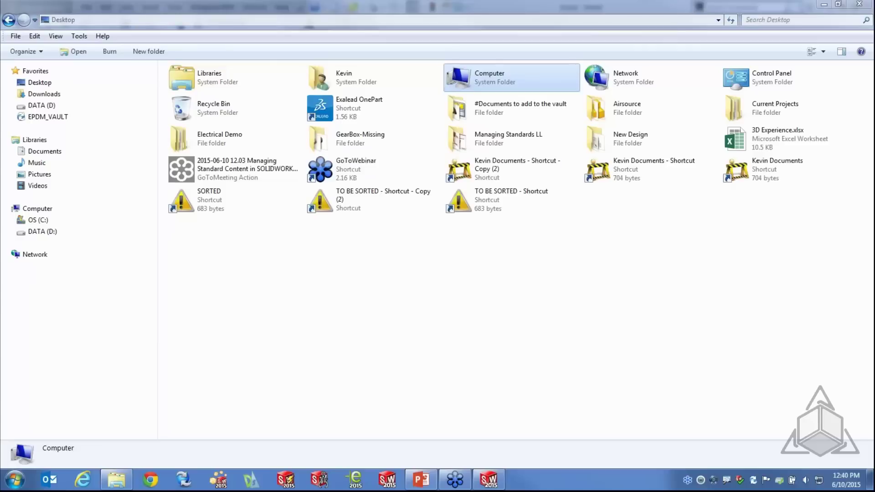
Check that annotations files like blend weld.sldweldfvt and 0.25 fillet both side.sldweldfvt still lack local copies
left_click(9, 20)
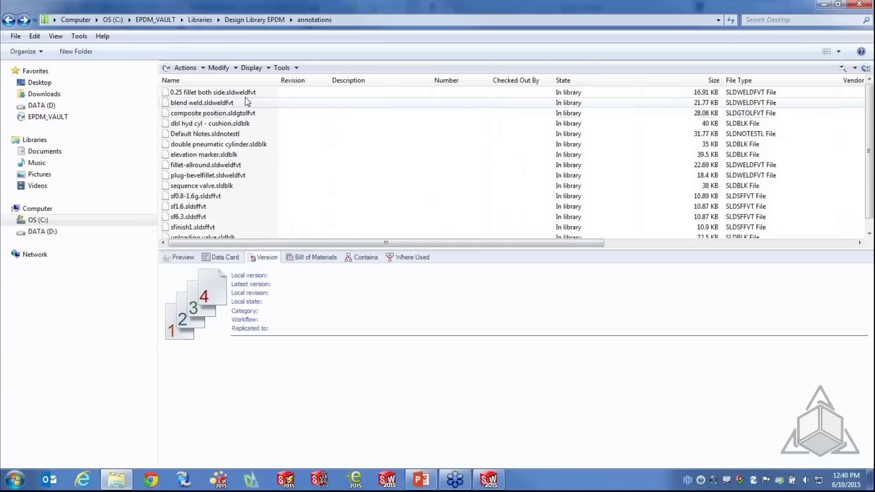
left_click(245, 92)
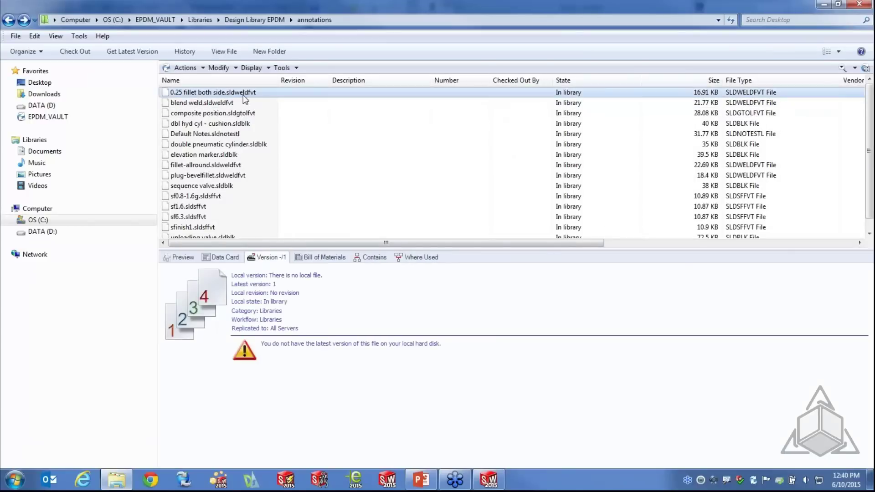
left_click(237, 104)
left_click(240, 125)
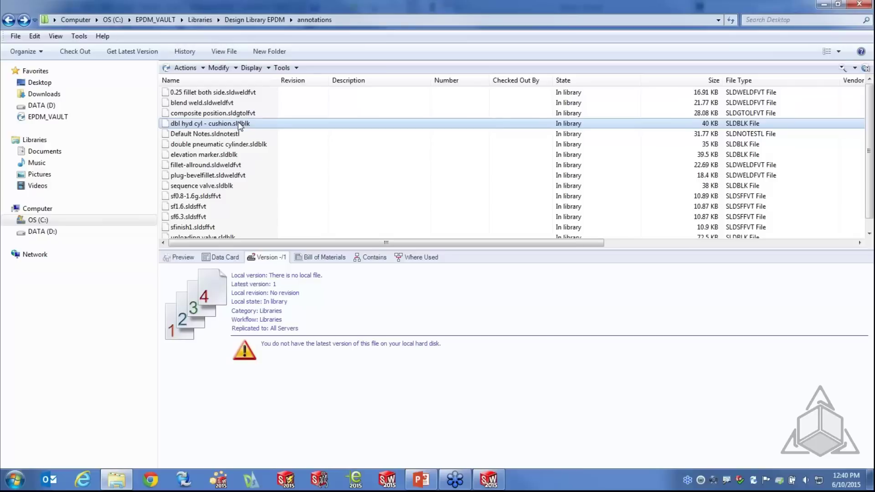
left_click(255, 20)
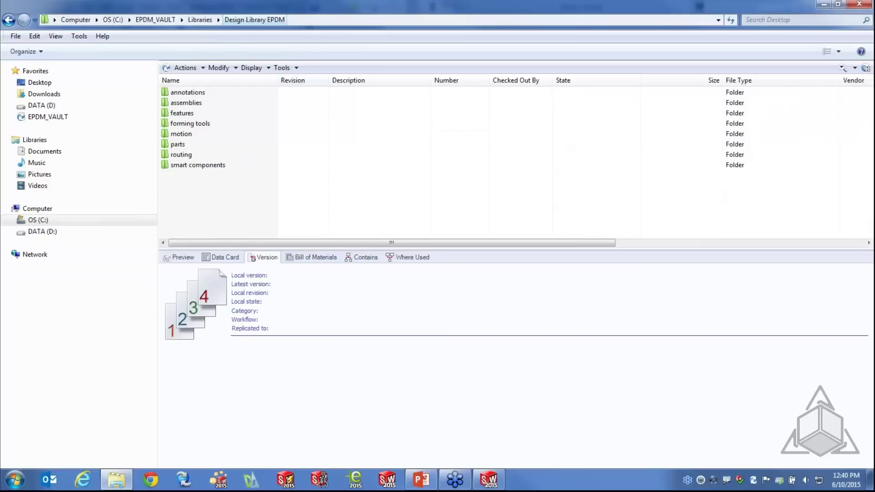
double_click(191, 91)
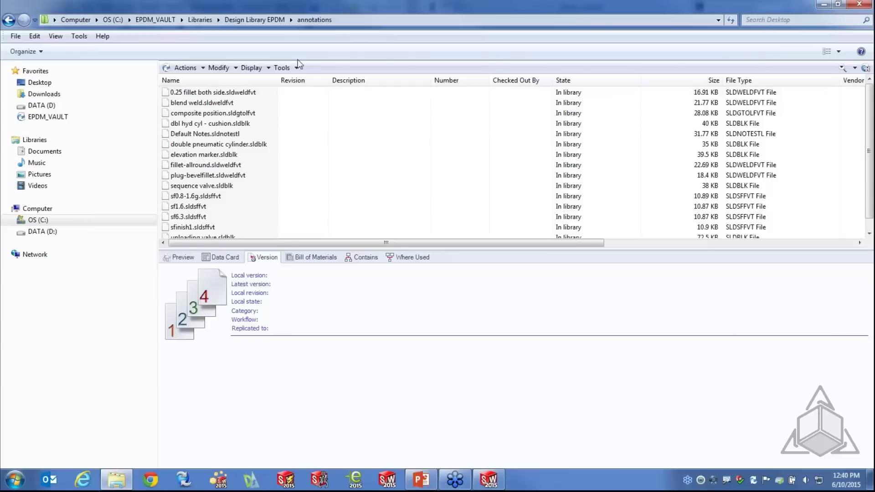
left_click(224, 91)
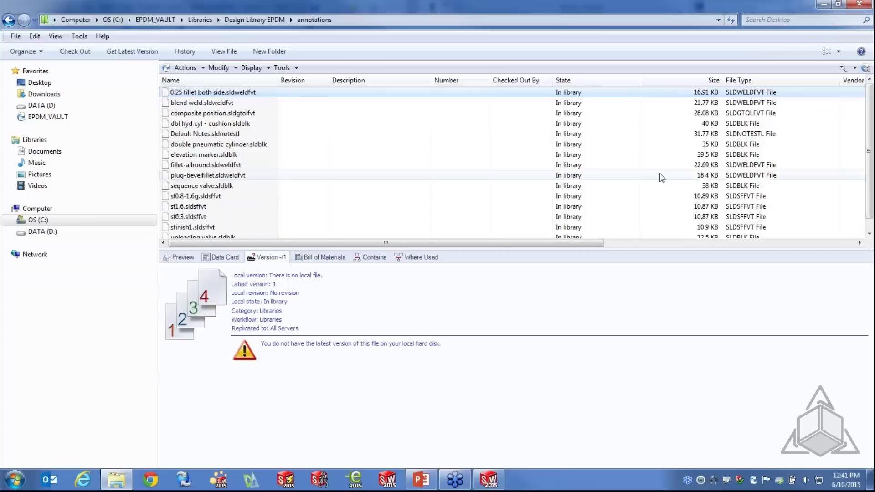
left_click(488, 481)
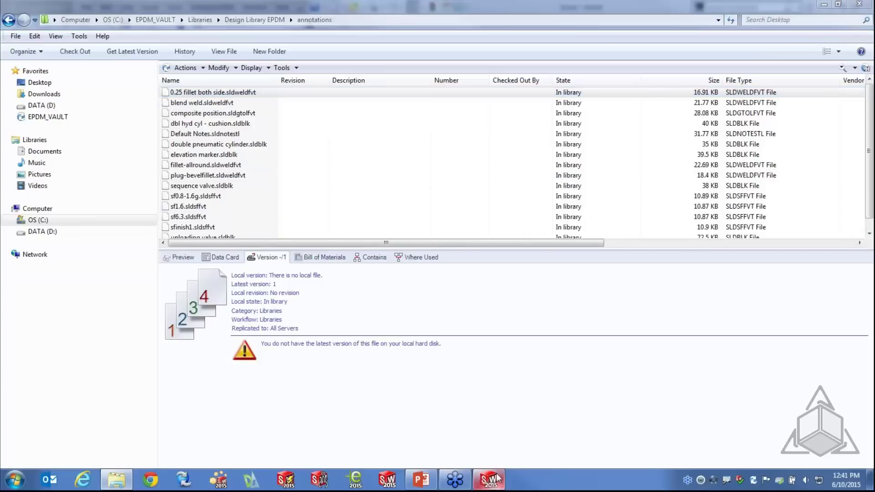
Open the ansi b27-7 library folder, then bring up the PowerPoint Design Library slide
left_click(757, 103)
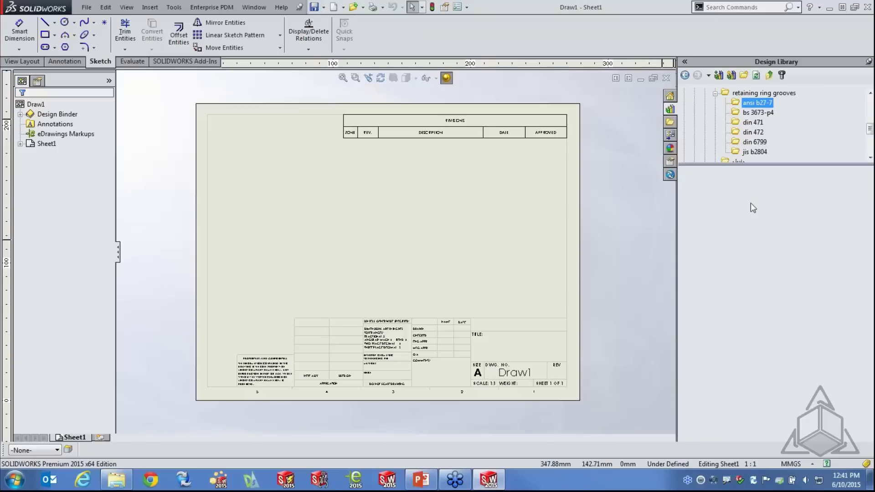
left_click(420, 480)
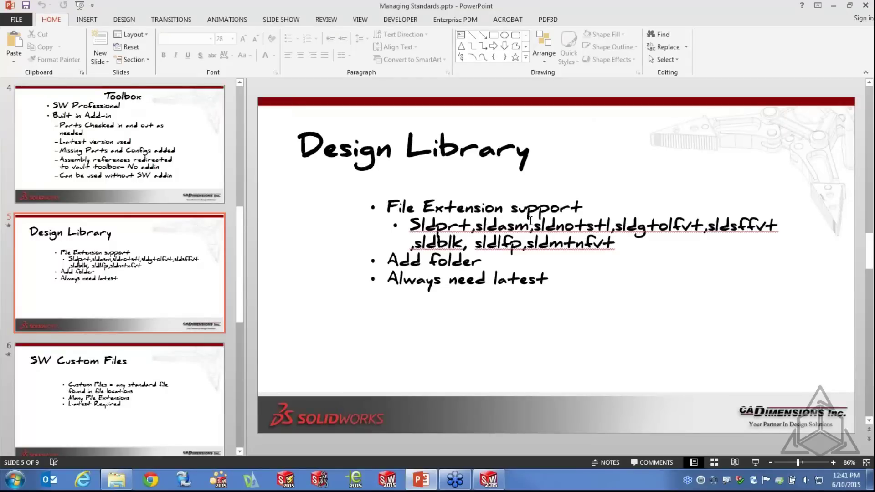
left_click_drag(537, 226, 770, 237)
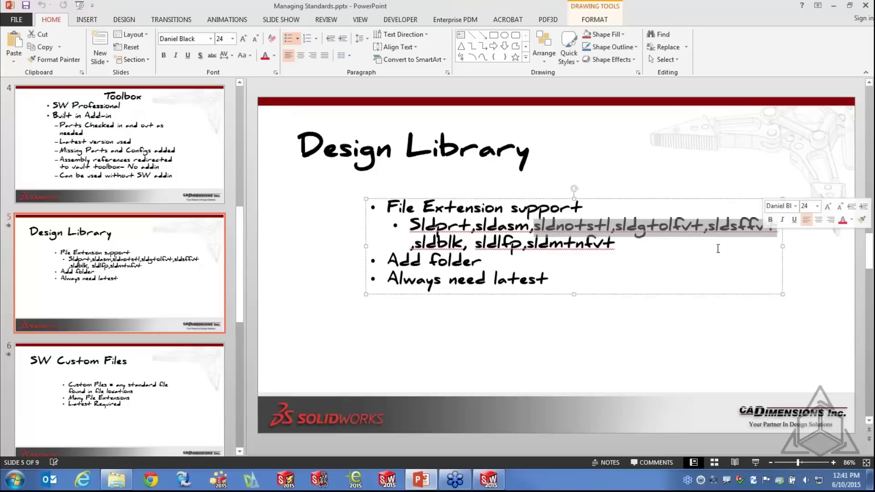
left_click_drag(619, 246, 467, 218)
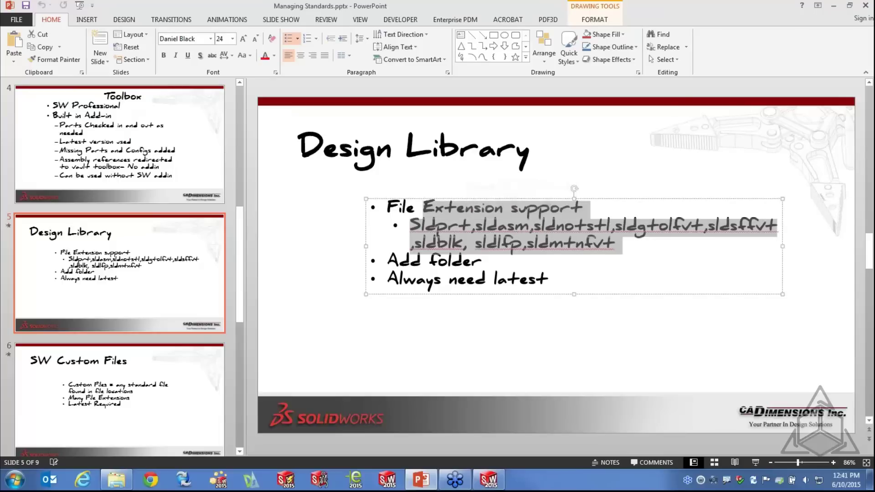
left_click(658, 261)
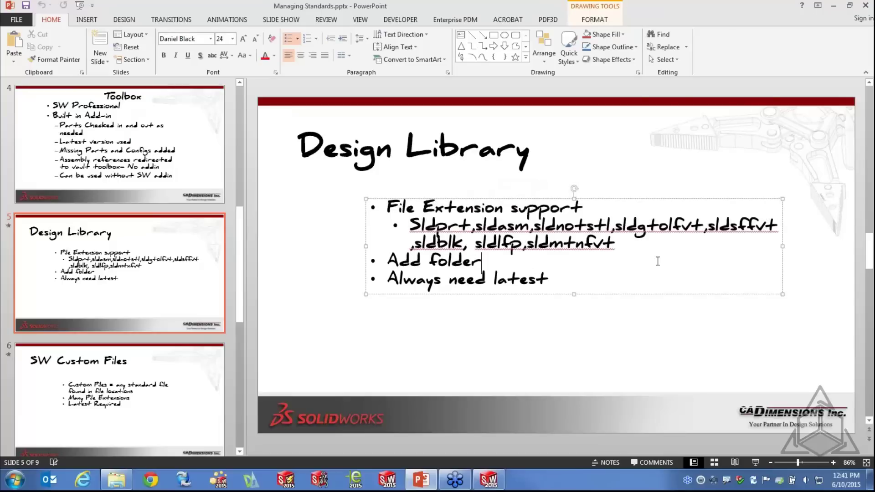
left_click(183, 479)
Log in to EPDM_VAULT in Administration and expand its File Types list
double_click(214, 154)
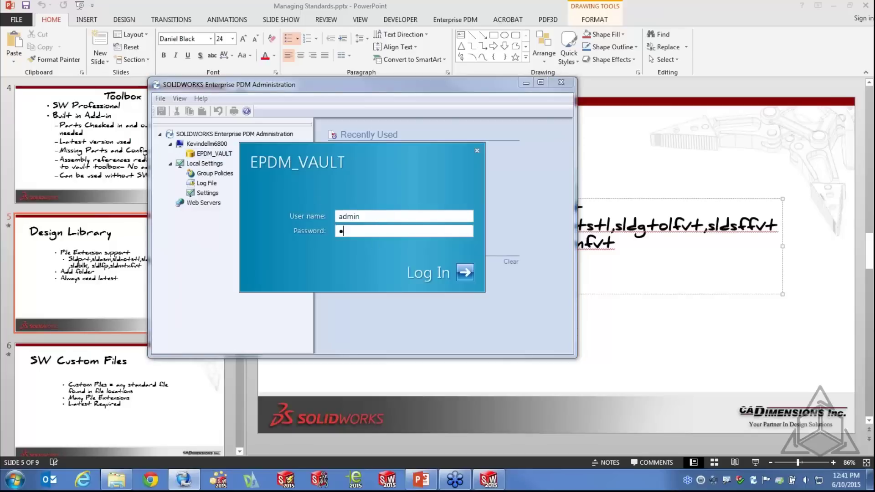
key("Return")
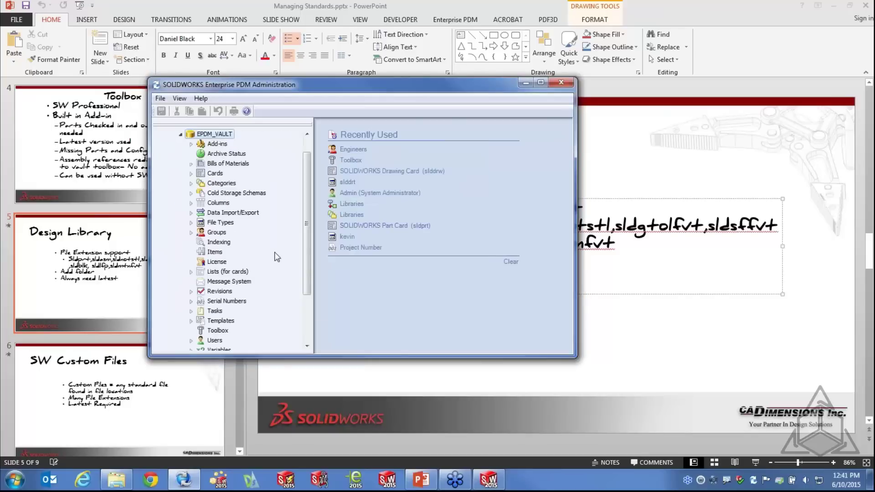
scroll(273, 255, "down", 1)
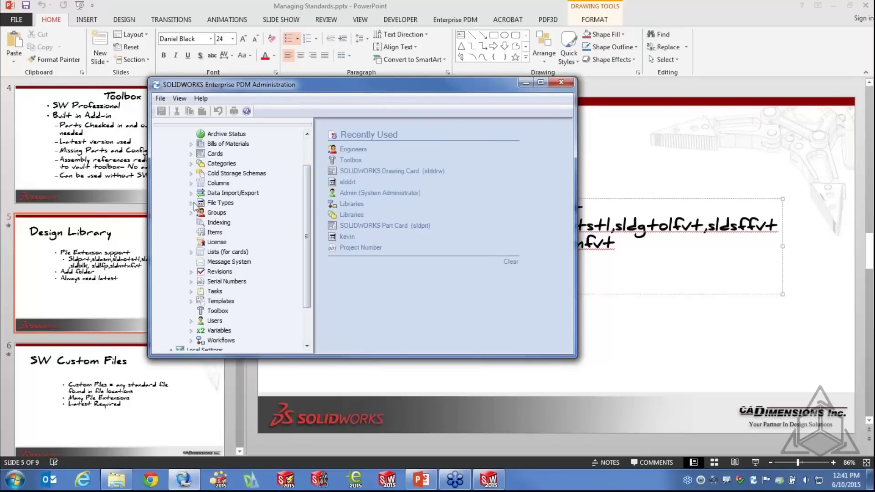
left_click(191, 203)
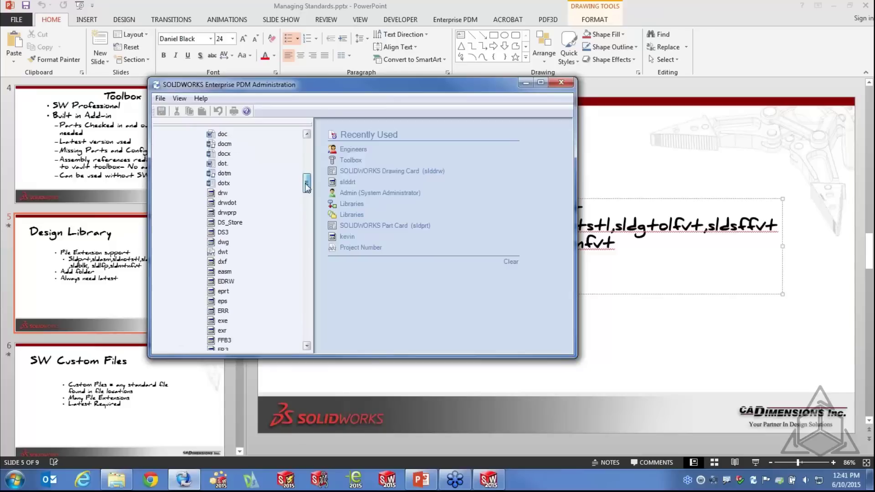
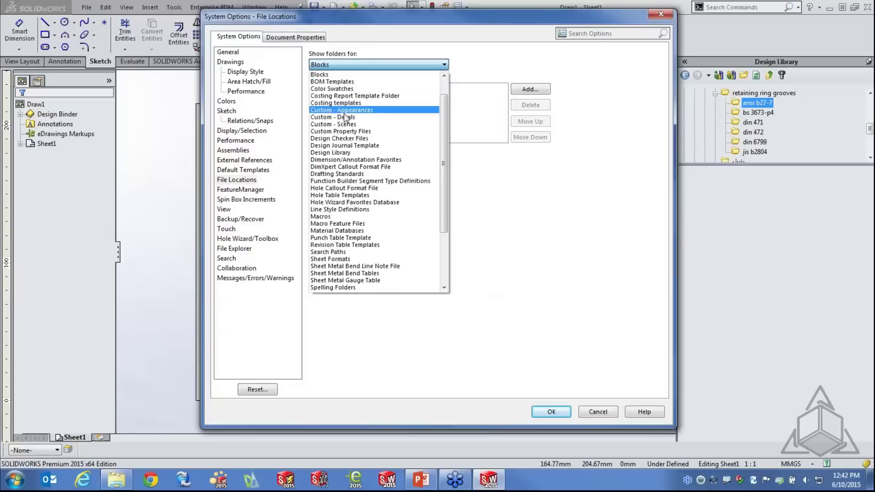
Review the Custom - Decals, Drafting Standards and Revision Table Templates folder paths, then close System Options
left_click(352, 116)
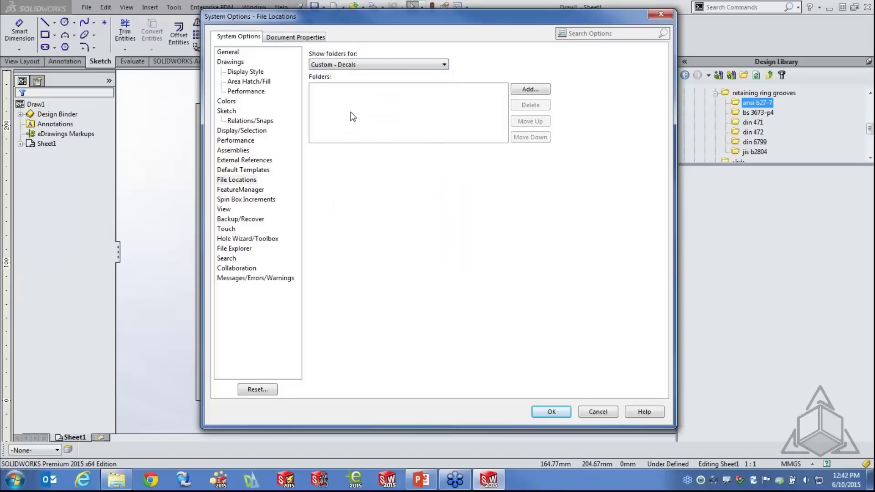
left_click(404, 63)
left_click(392, 81)
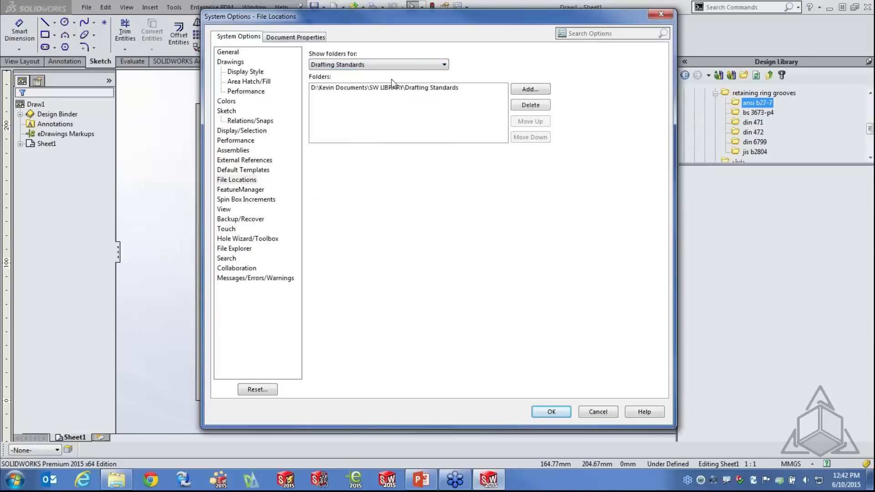
left_click(409, 63)
left_click(374, 174)
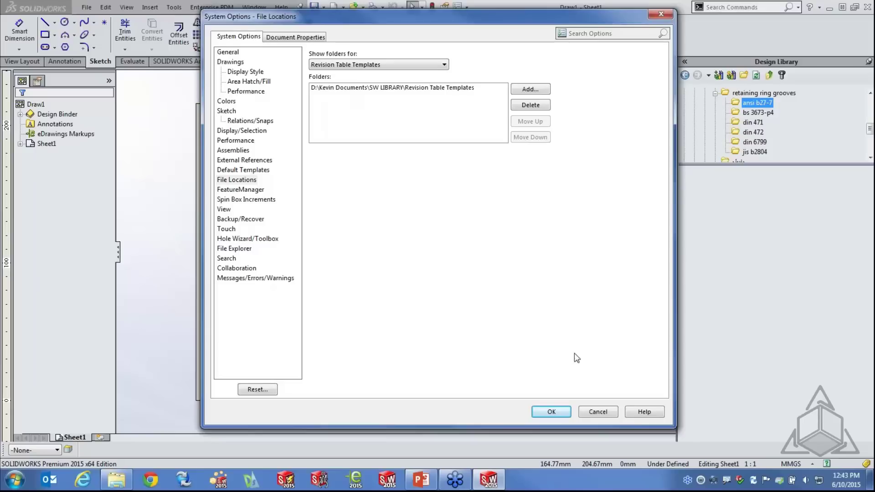
left_click(552, 412)
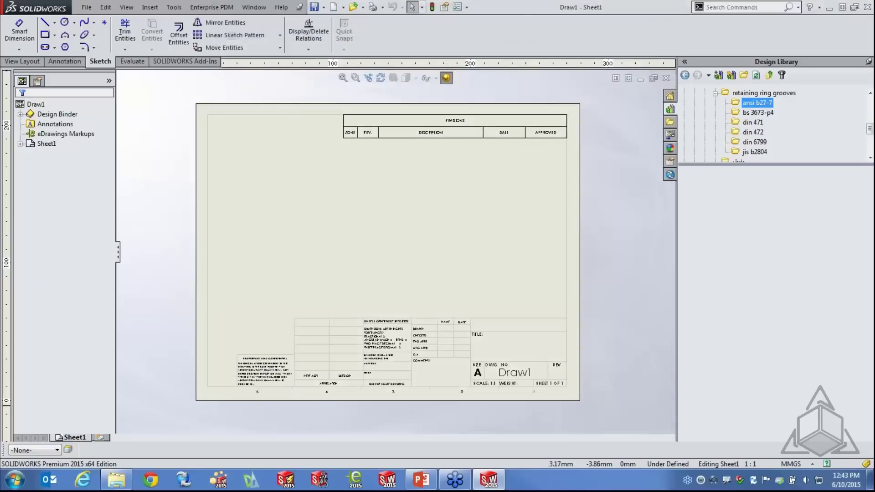
In Explorer, browse to DATA (D:) > documents > SW LIBRARY and scan its folders
left_click(116, 480)
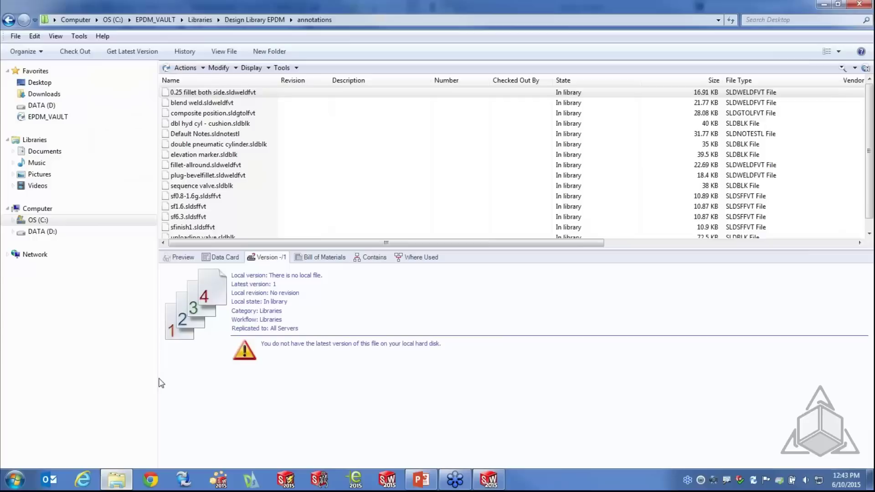
left_click(50, 106)
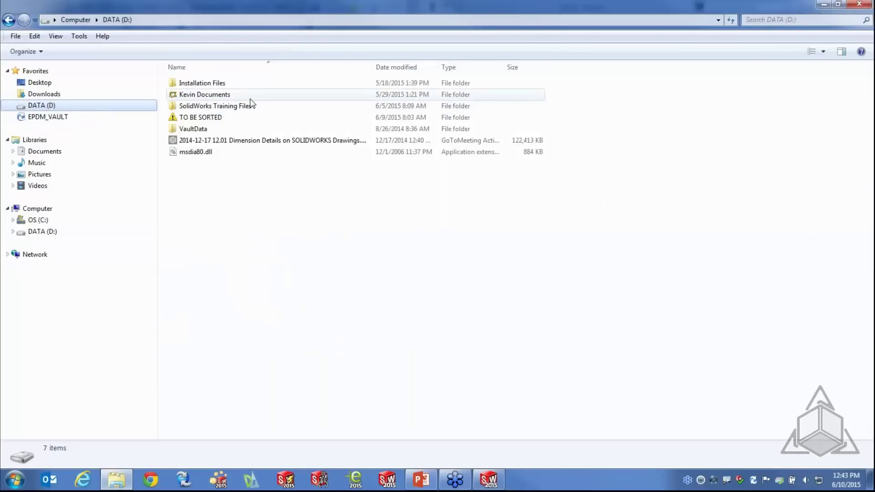
double_click(204, 96)
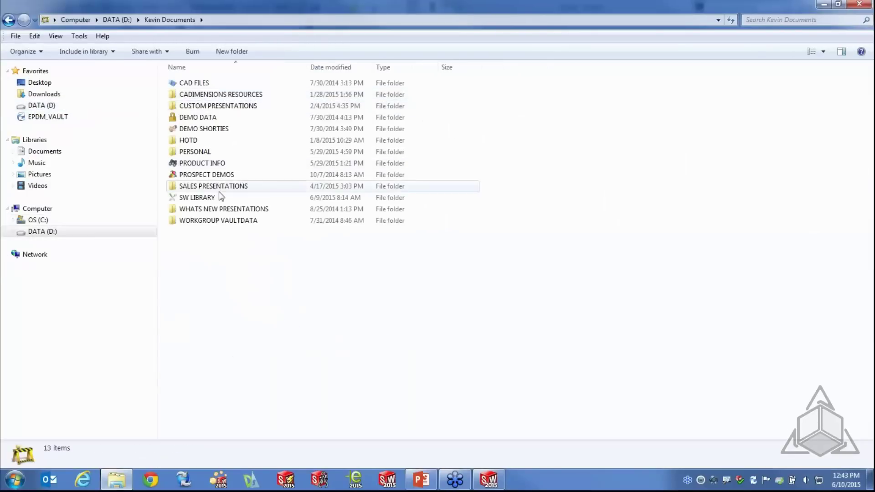
double_click(197, 200)
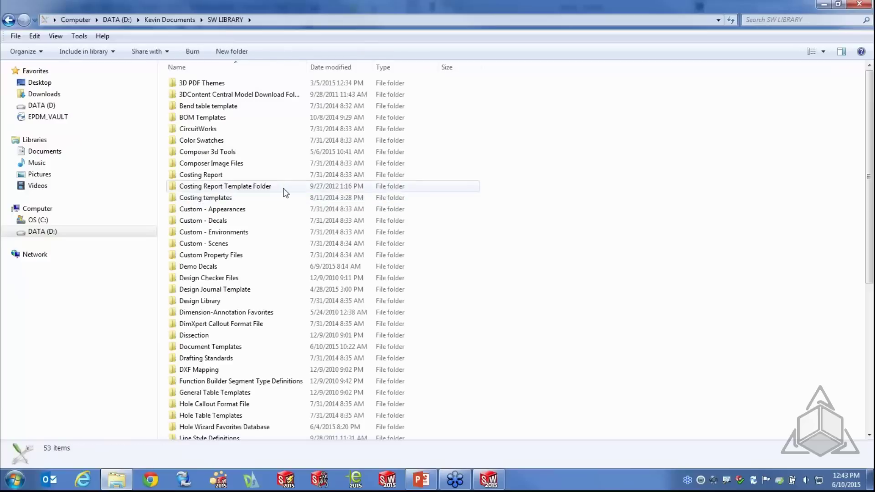
scroll(237, 119, "down", 7)
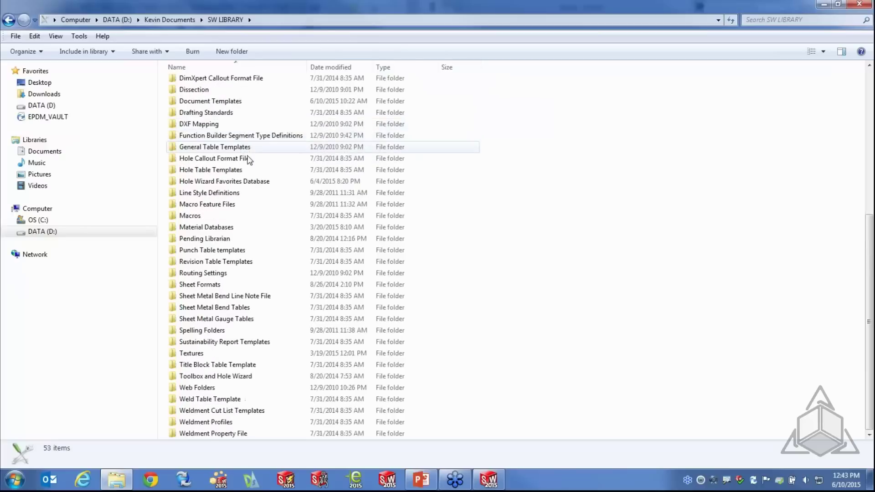
scroll(239, 229, "up", 7)
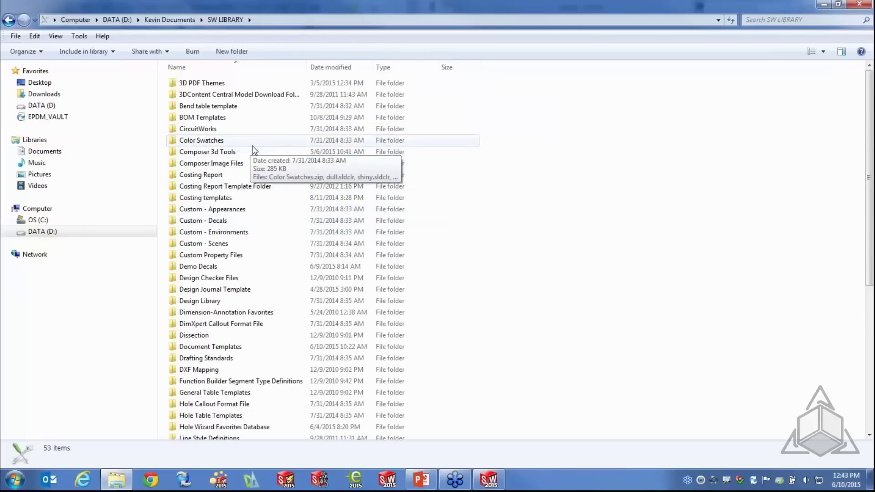
Look inside the 3D PDF Themes and Weldment Profiles folders of SW LIBRARY
double_click(206, 85)
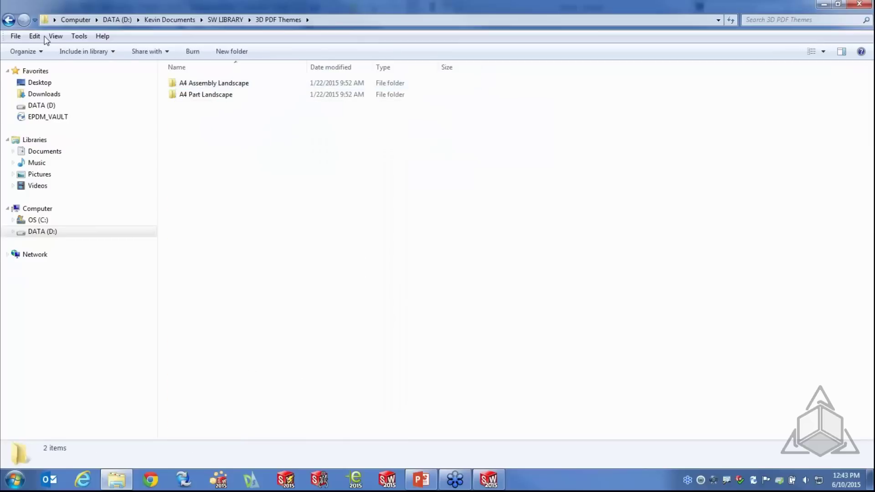
left_click(8, 23)
scroll(228, 336, "down", 7)
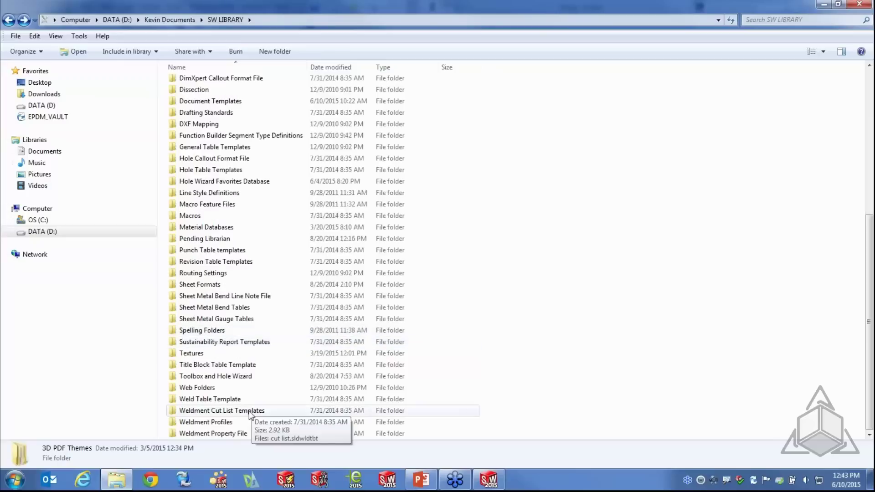
double_click(220, 423)
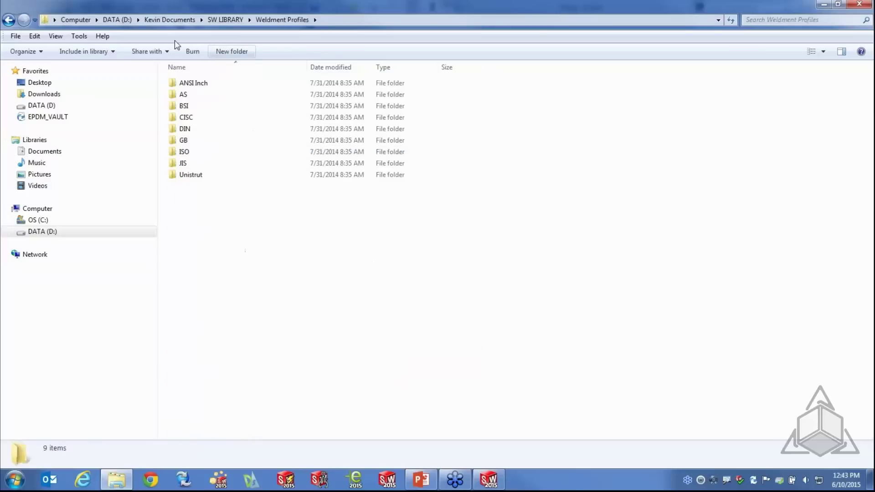
left_click(8, 20)
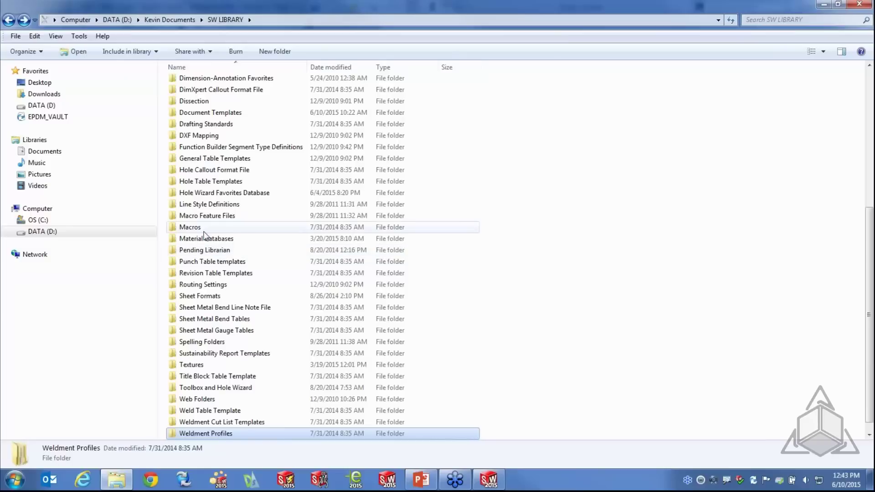
Inspect the six .sldmat files in Material Databases, then minimize Explorer
mouse_move(219, 244)
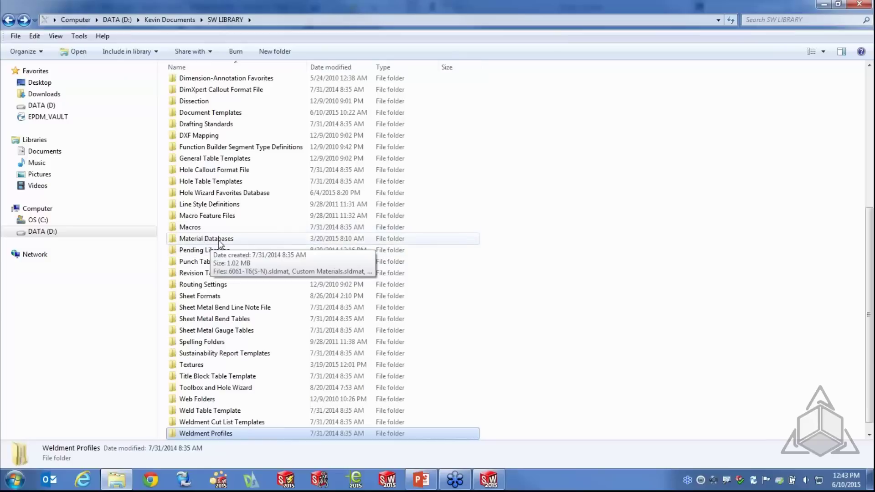
double_click(219, 243)
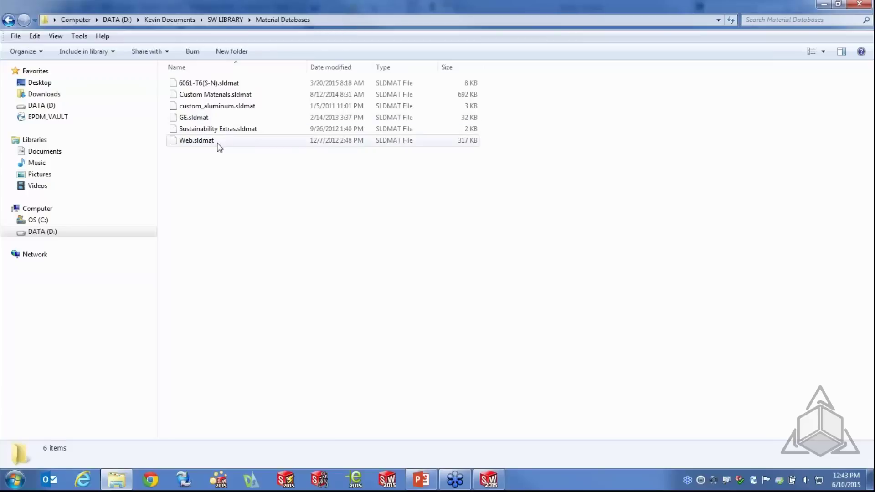
left_click(9, 21)
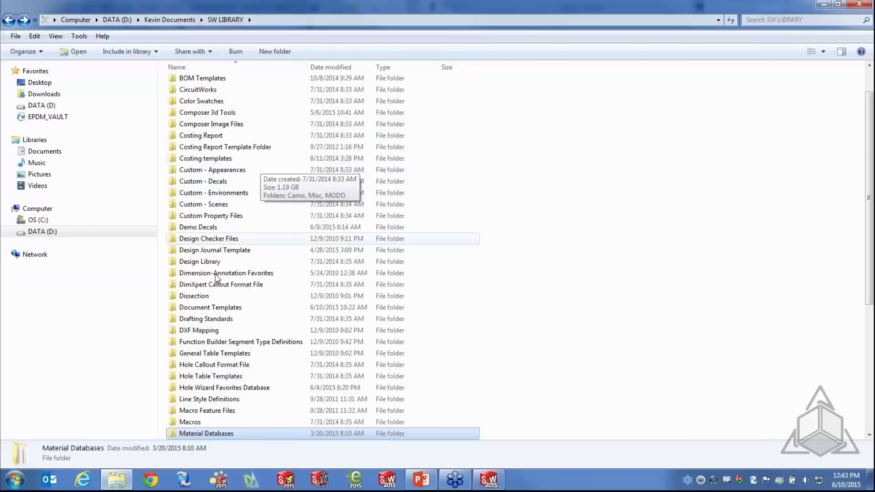
left_click(117, 486)
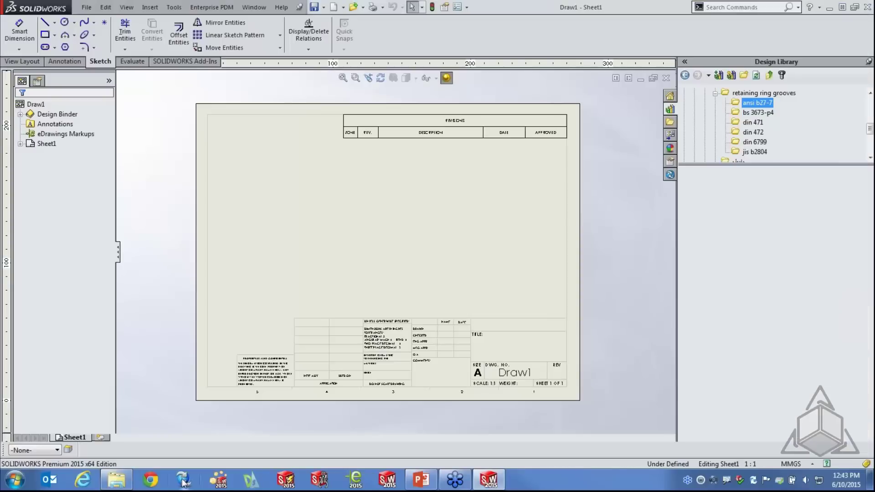
Browse EPDM_VAULT > Libraries > SW LIBRARY and open Material Databases, showing six .sldmat files
left_click(118, 480)
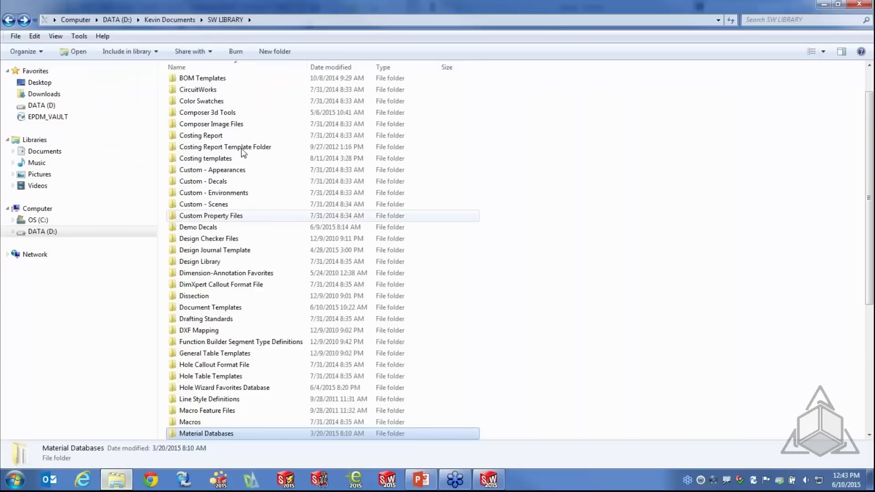
left_click(64, 117)
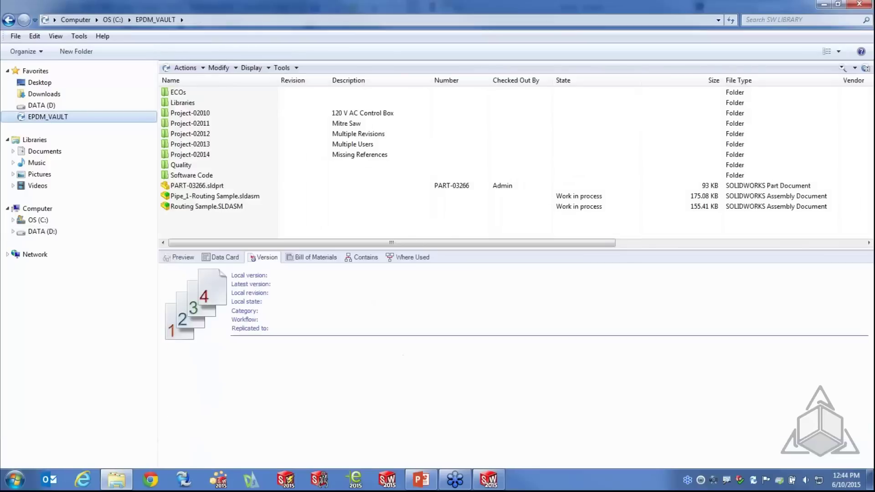
double_click(191, 104)
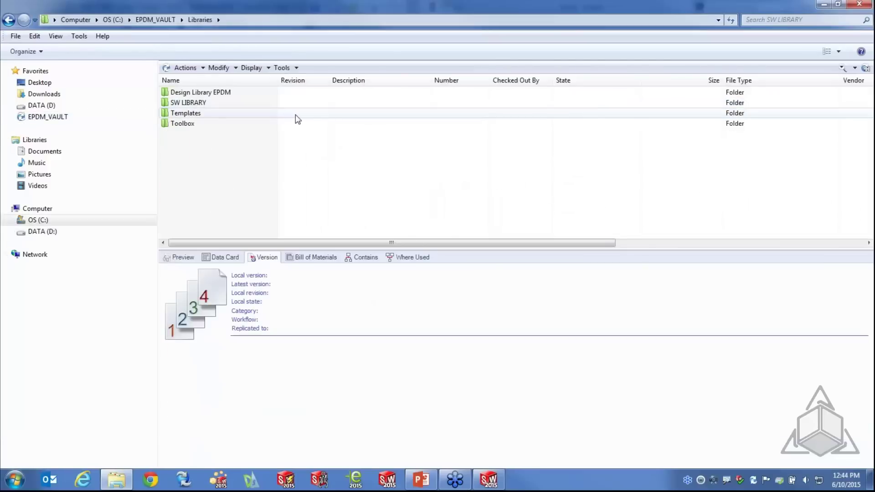
double_click(200, 103)
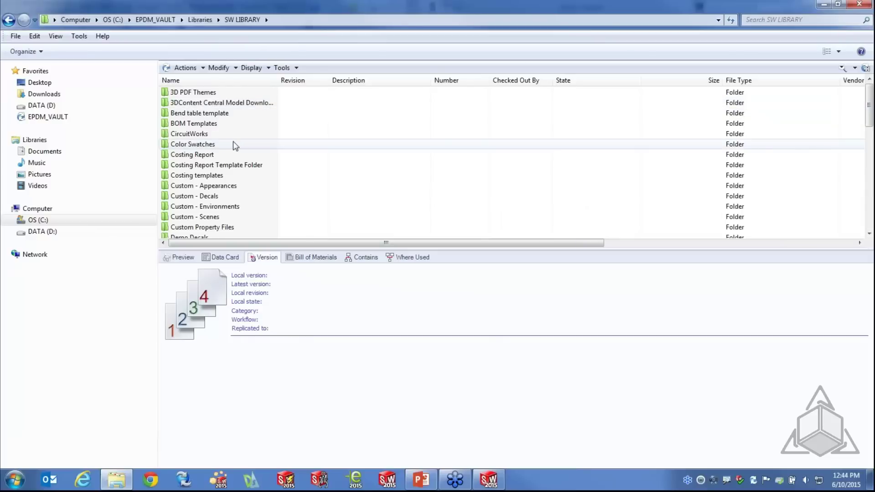
scroll(273, 168, "down", 4)
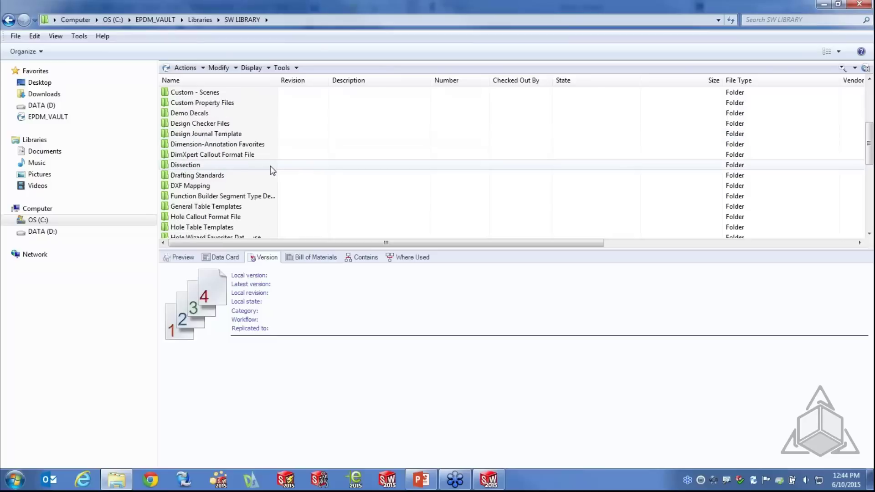
scroll(272, 170, "down", 3)
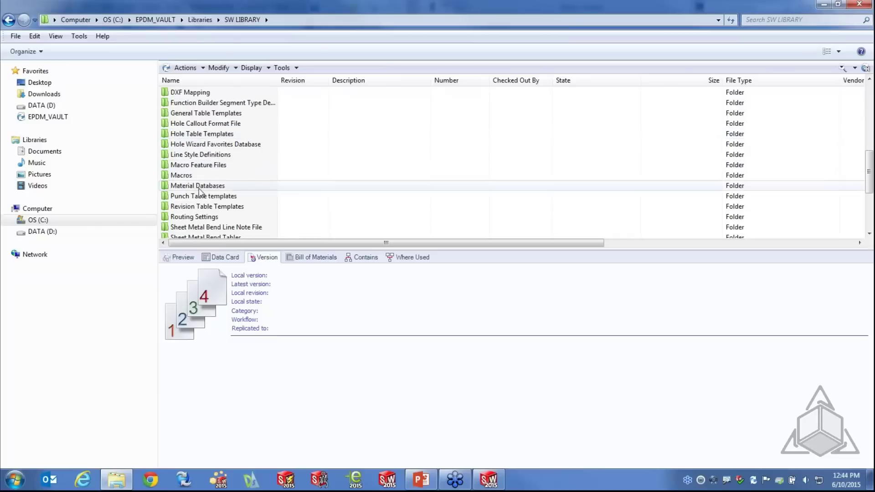
double_click(199, 187)
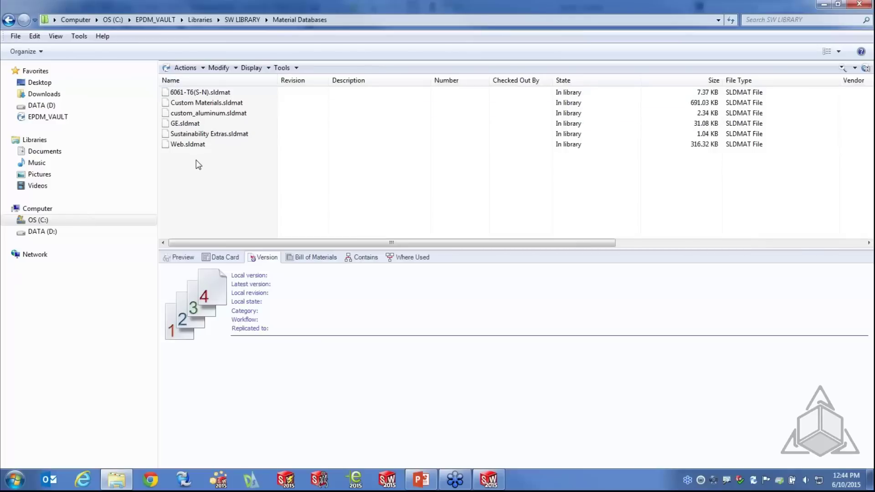
left_click(490, 480)
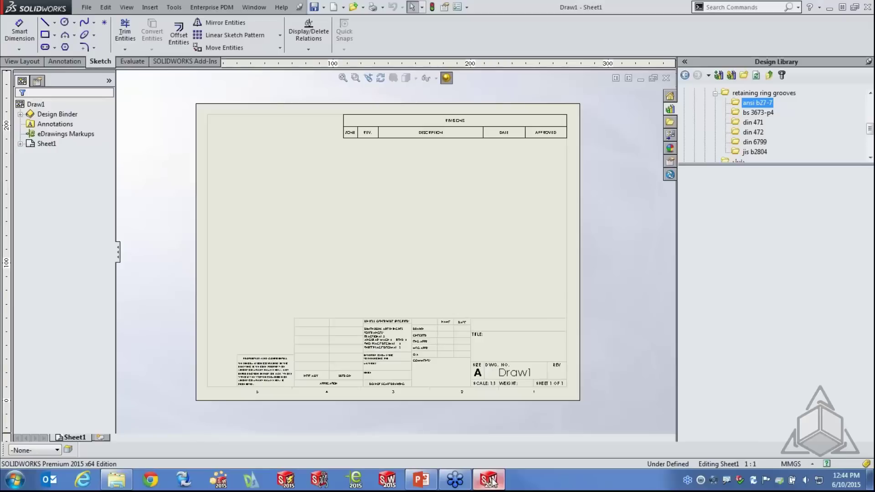
left_click(467, 7)
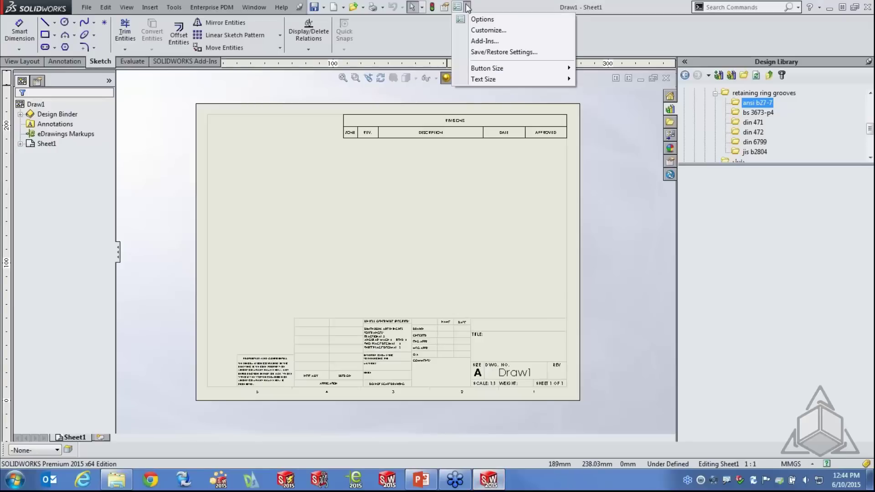
left_click(486, 22)
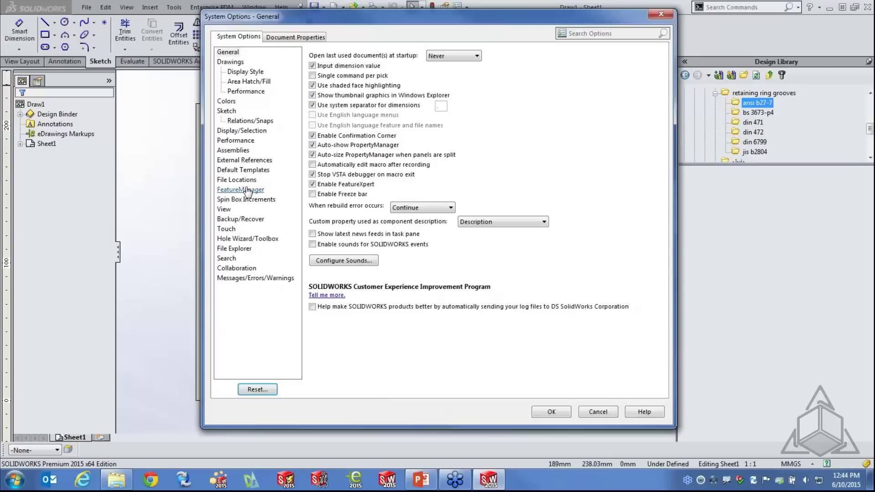
left_click(236, 180)
left_click(436, 65)
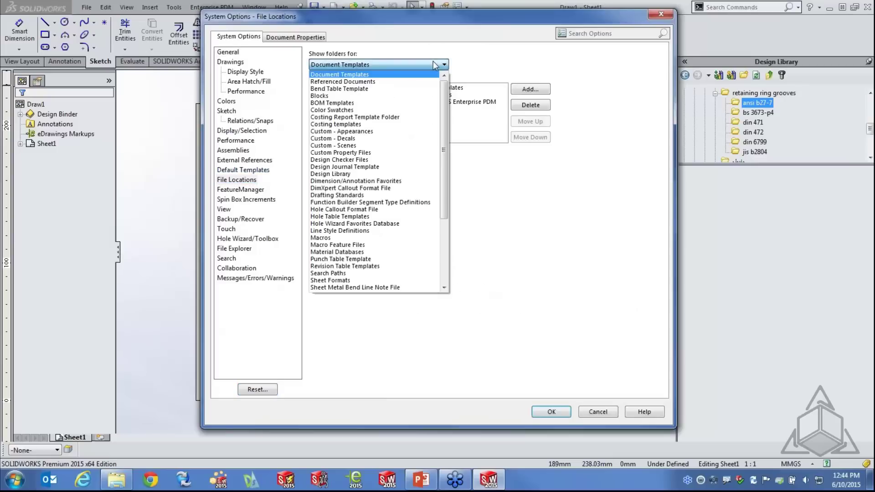
left_click(365, 253)
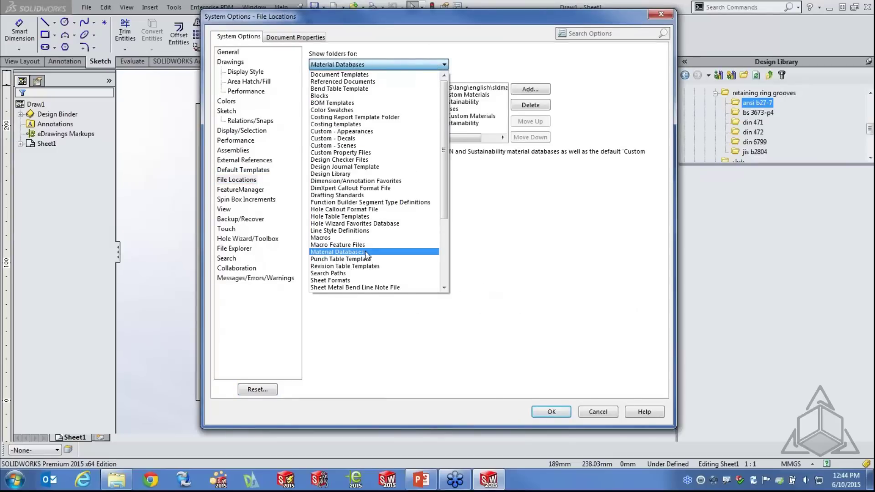
left_click(536, 92)
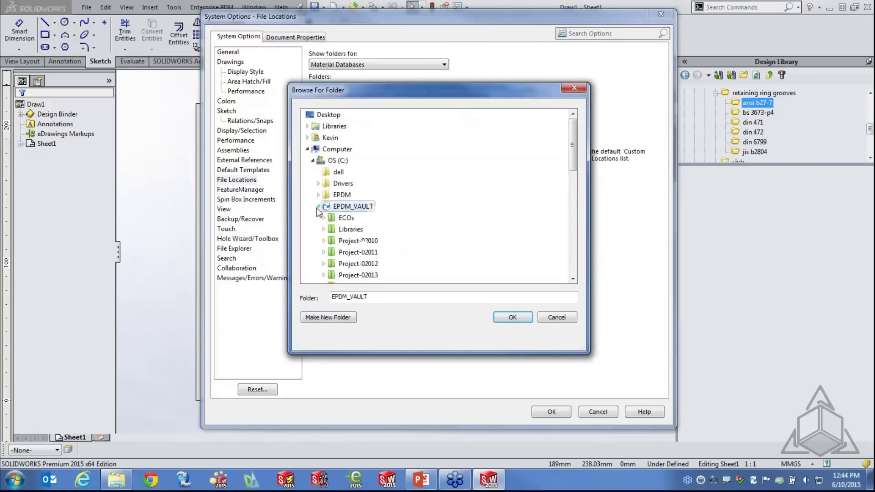
left_click_drag(572, 151, 566, 184)
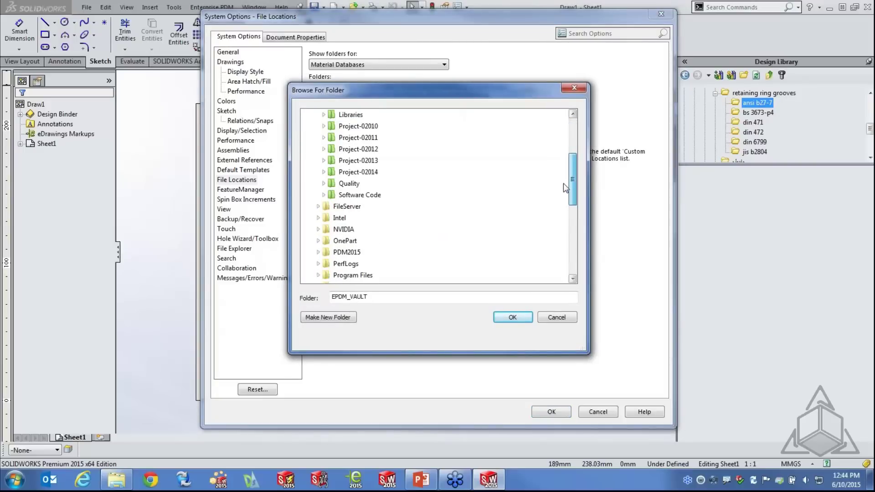
left_click(324, 114)
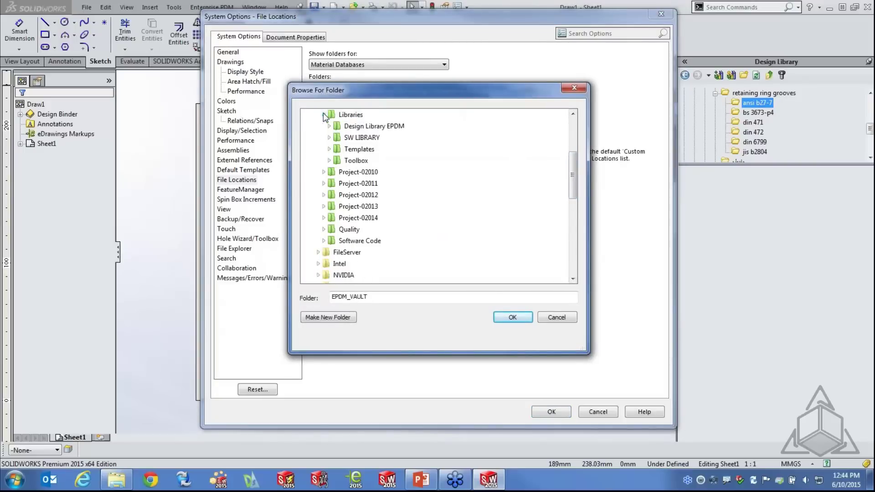
left_click(330, 138)
scroll(444, 215, "down", 7)
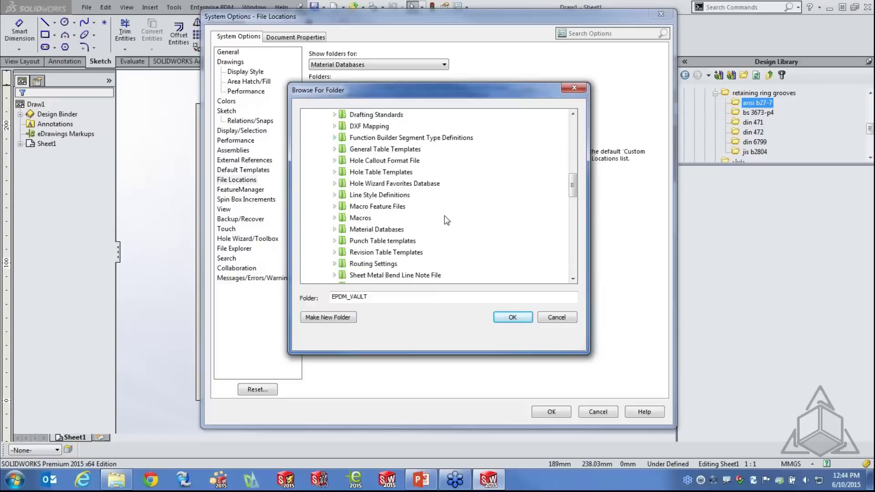
scroll(444, 216, "down", 1)
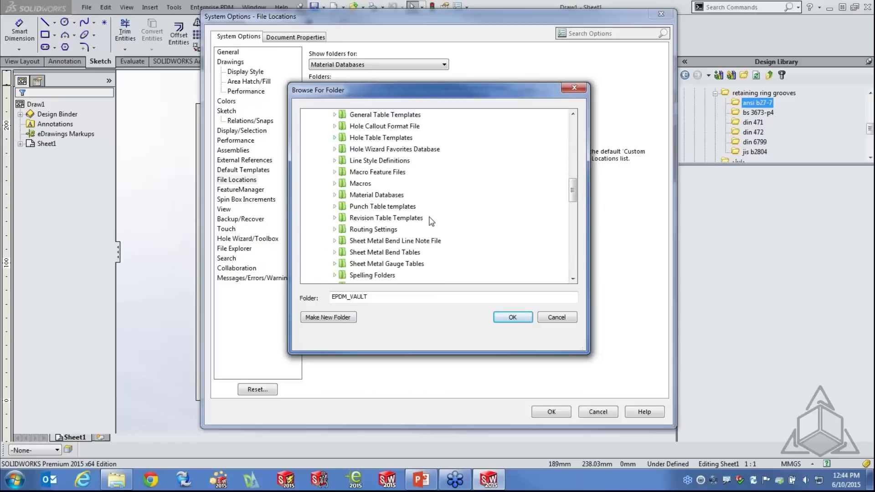
left_click(357, 195)
left_click(513, 317)
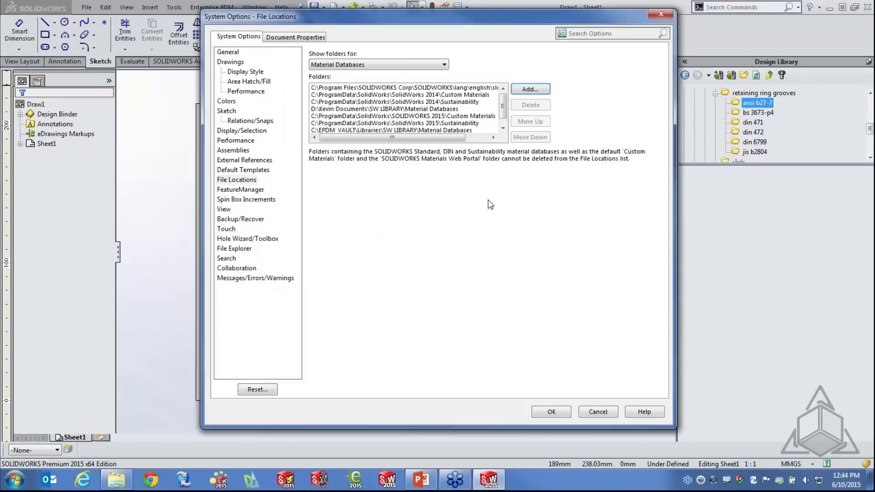
scroll(504, 112, "down", 1)
left_click(439, 124)
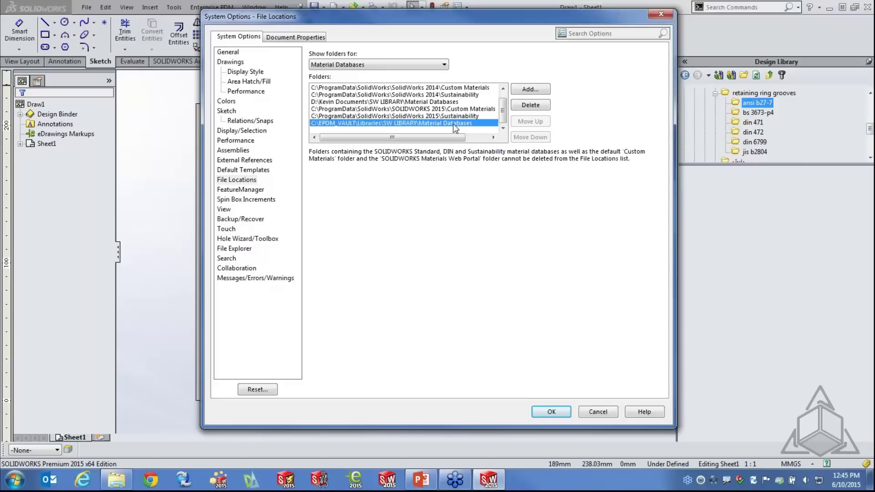
left_click(593, 409)
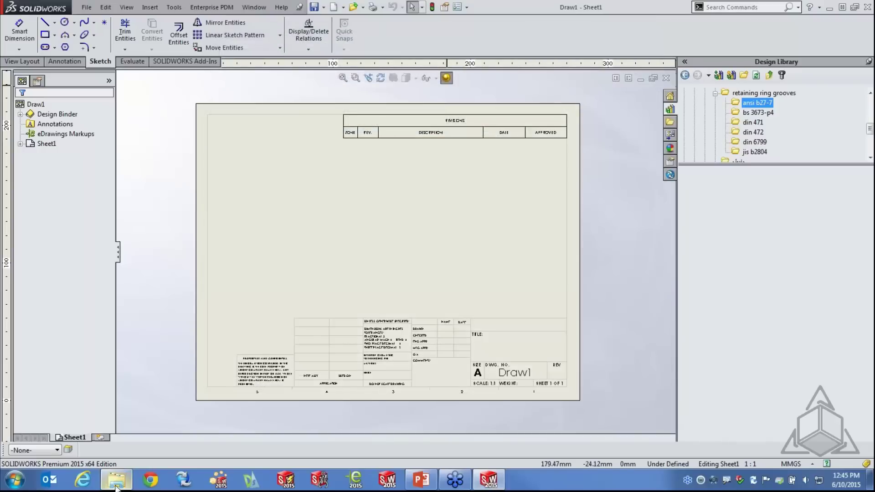
mouse_move(116, 487)
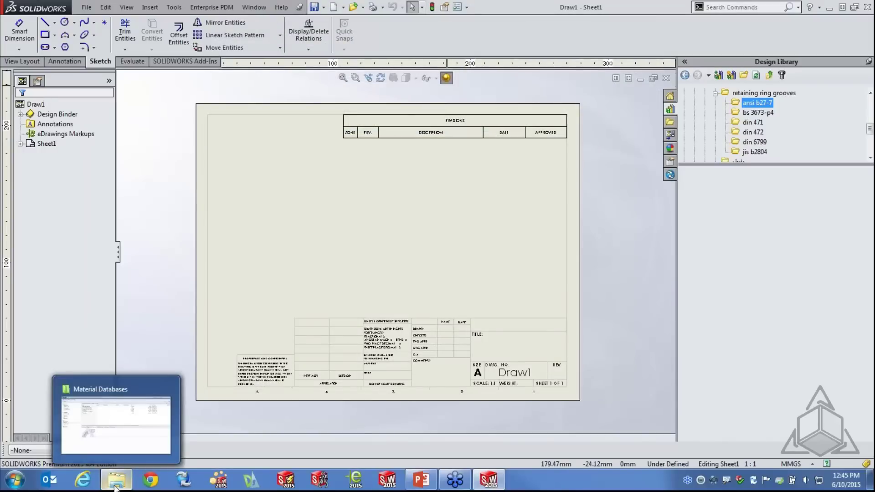
Return to the vault's SW LIBRARY, view the Textures and Title Block Table Template folders, then show slide 6
left_click(117, 425)
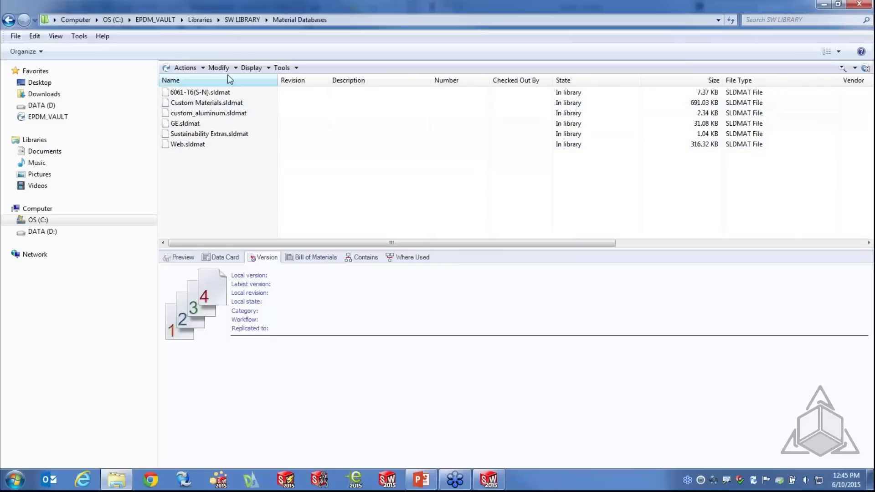
left_click(242, 20)
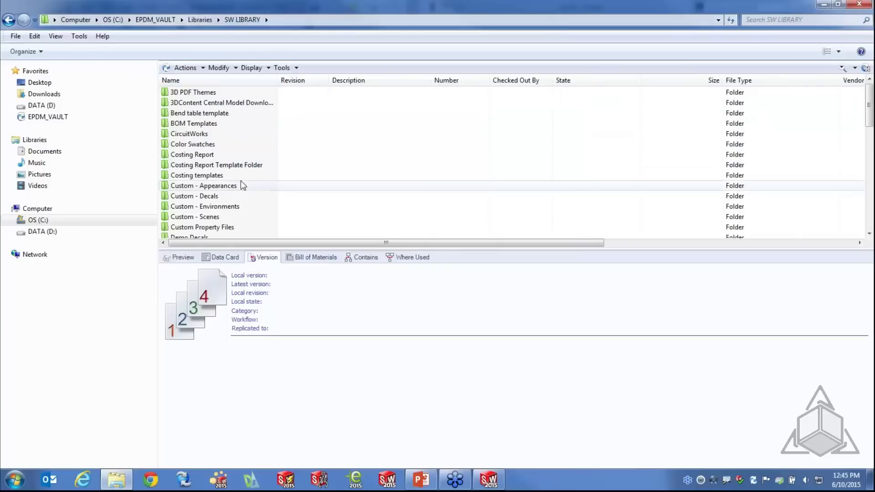
scroll(241, 181, "down", 11)
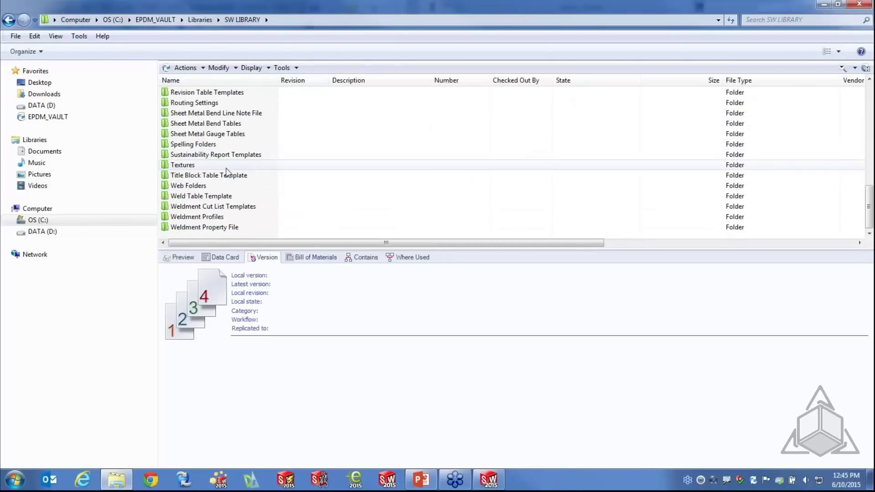
left_click(186, 167)
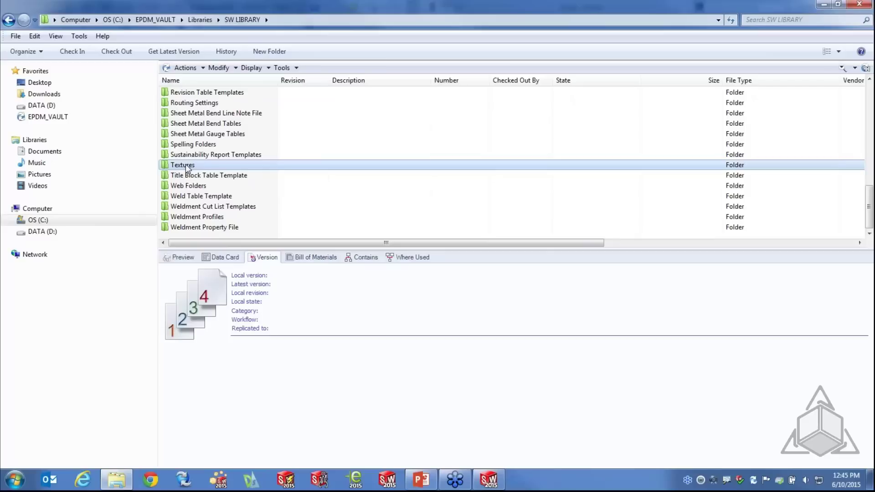
left_click(225, 179)
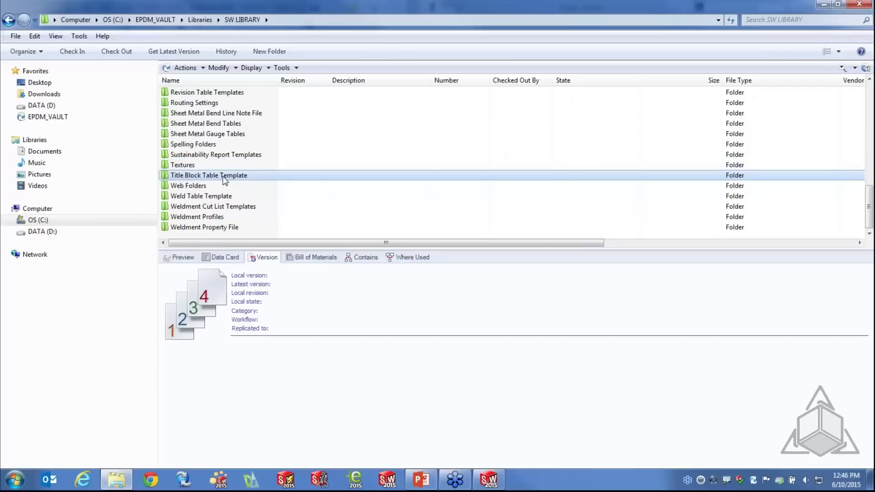
scroll(228, 178, "up", 10)
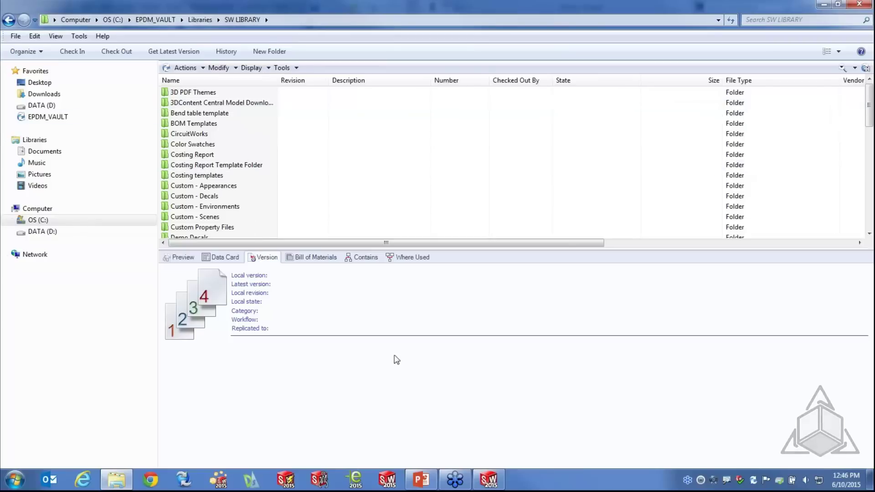
left_click(421, 479)
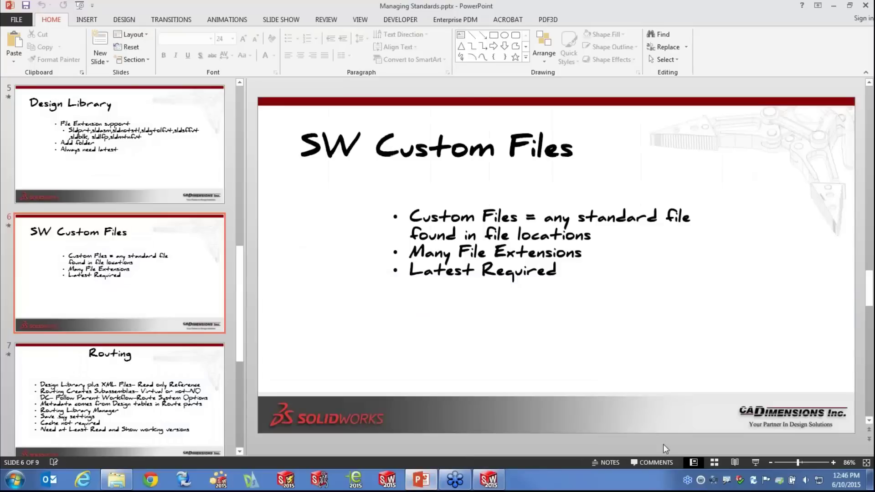
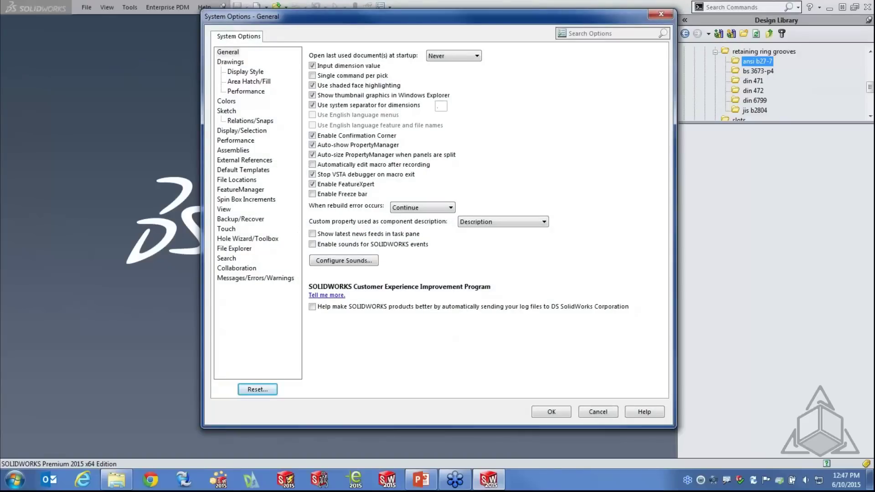
Create a new empty assembly, Assem2, from the assembly template, cancelling Begin Assembly
left_click(601, 411)
left_click(86, 7)
left_click(105, 22)
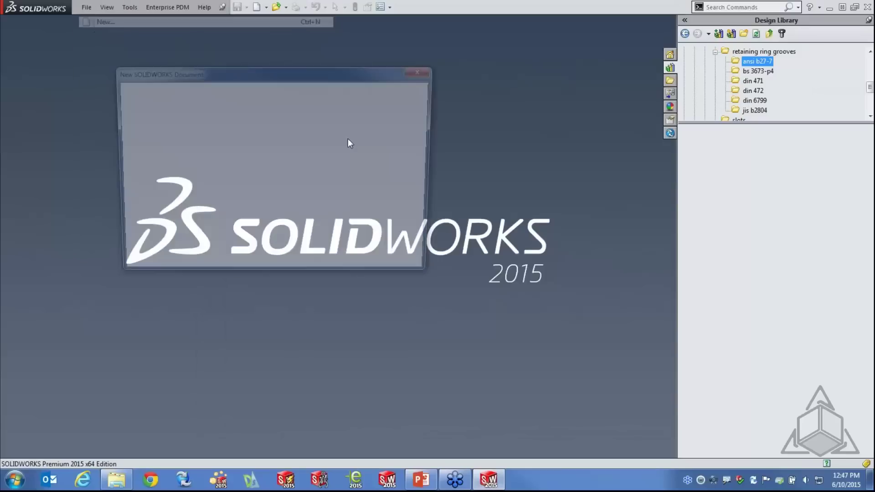
left_click(183, 114)
left_click(310, 266)
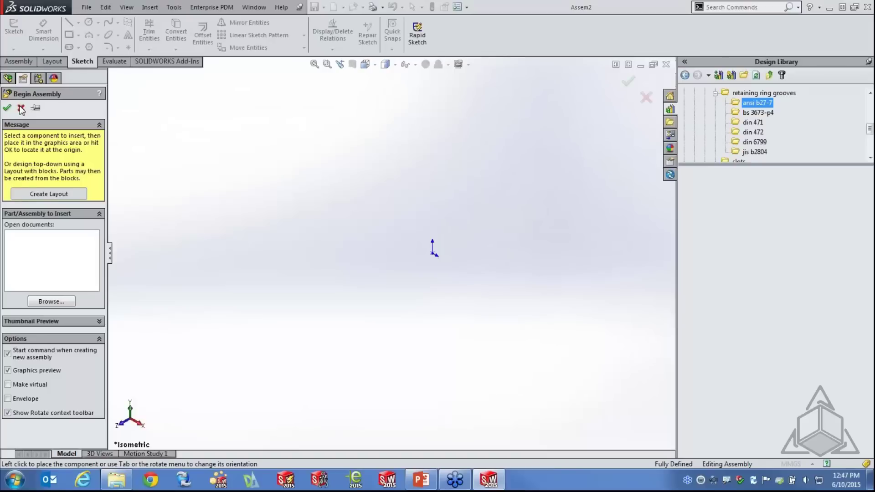
left_click(21, 108)
Turn on the SOLIDWORKS Routing add-in and bring up System Options
left_click(185, 63)
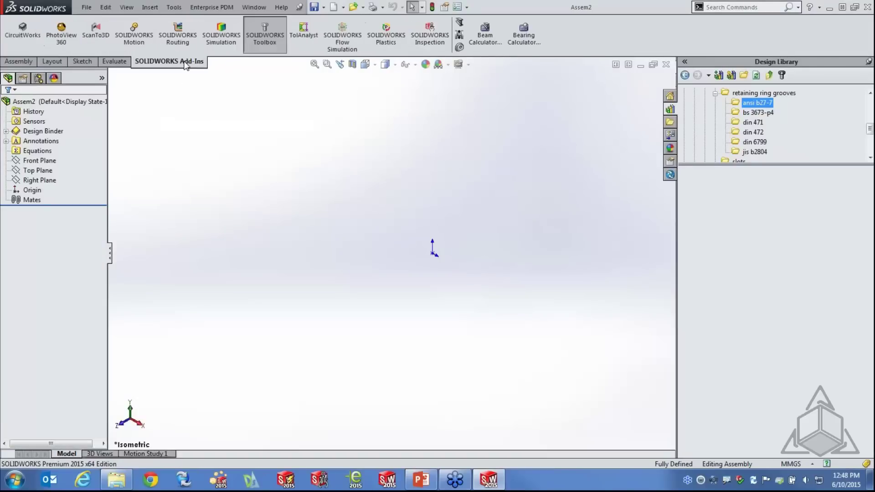
left_click(183, 37)
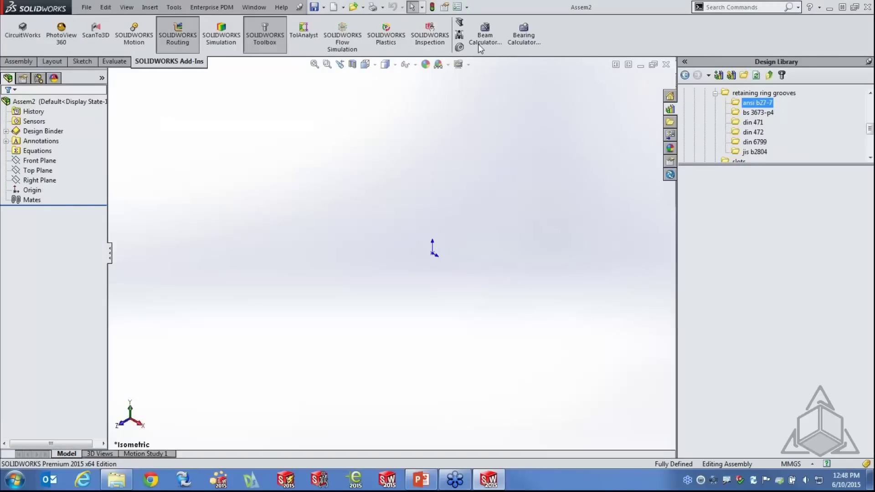
left_click(457, 6)
left_click(228, 239)
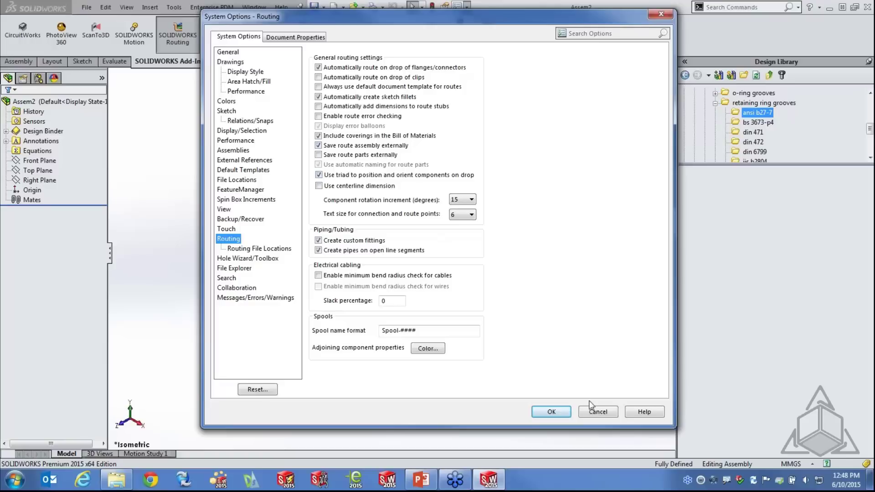
left_click(599, 413)
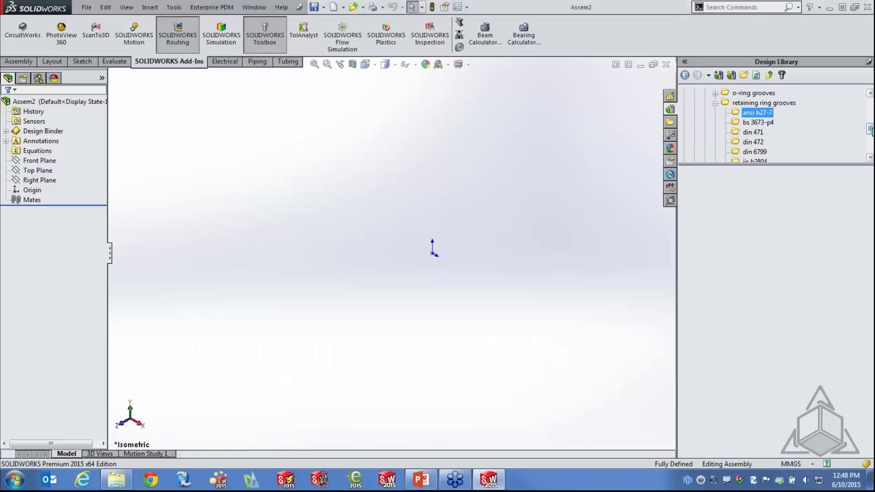
In the Design Library, collapse assemblies and expand features to list the routing folder's subfolders
left_click_drag(869, 130, 869, 104)
scroll(869, 103, "down", 1)
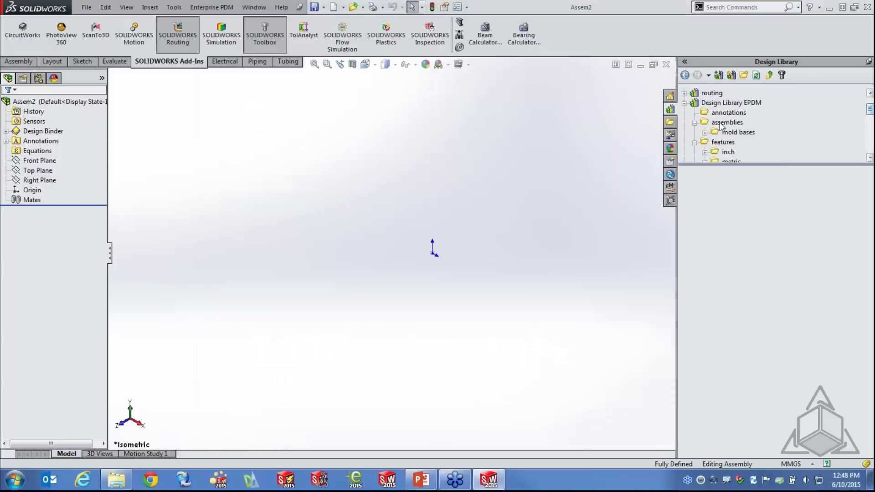
left_click(694, 122)
left_click(697, 132)
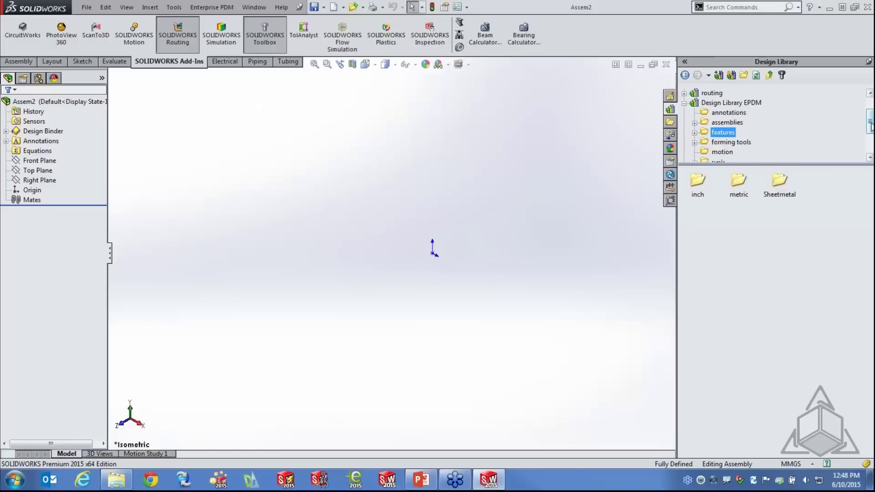
scroll(871, 125, "down", 1)
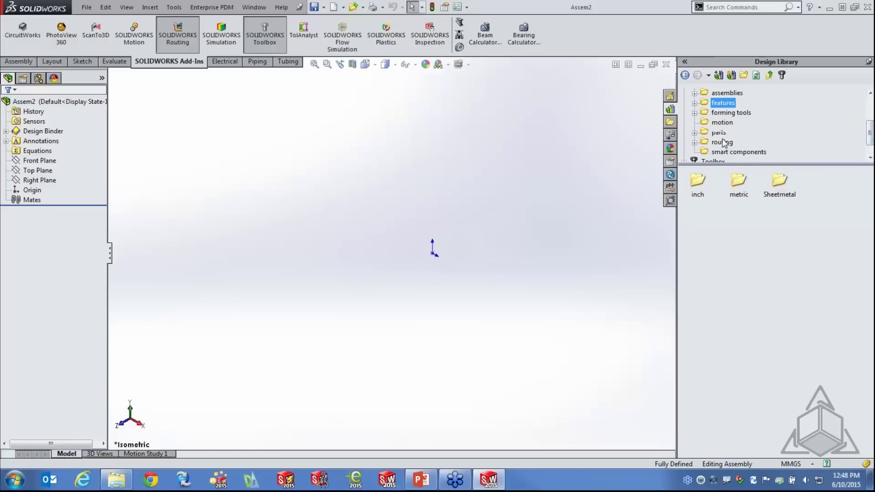
left_click(724, 142)
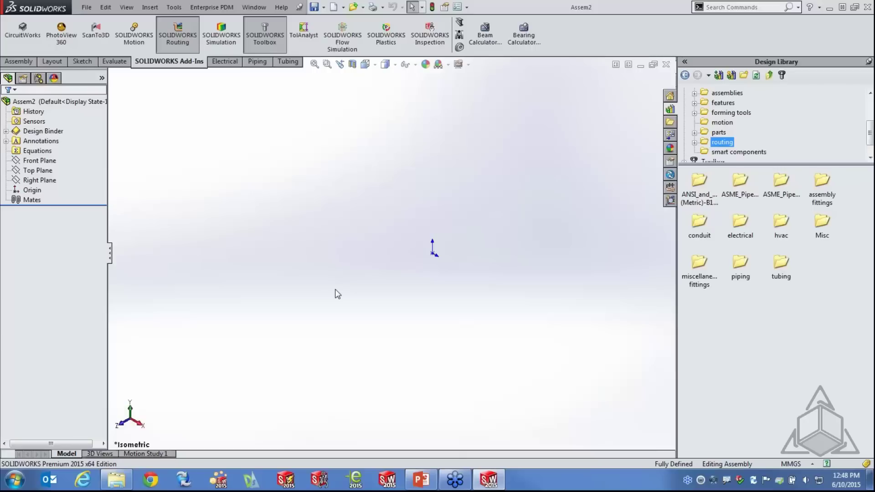
Launch SOLIDWORKS 2015 Routing Library Manager from Start > All Programs > SOLIDWORKS 2015 > SOLIDWORKS Tools
left_click(15, 480)
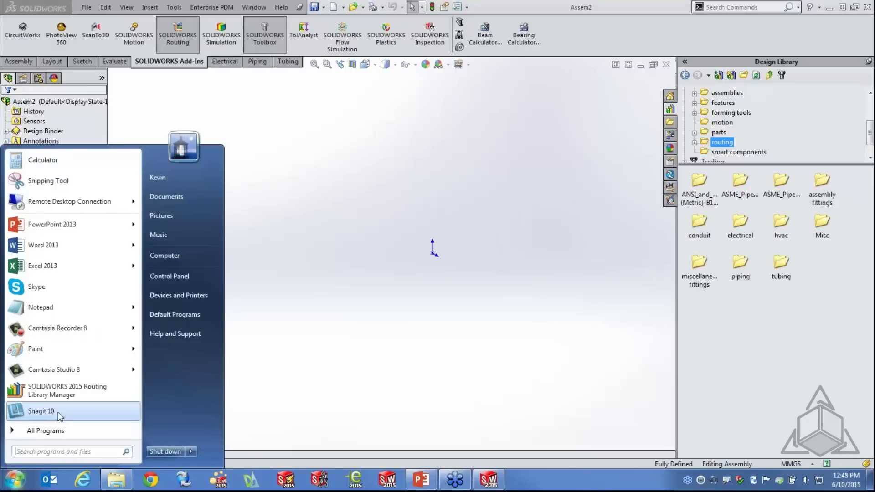
left_click(50, 431)
scroll(62, 379, "down", 6)
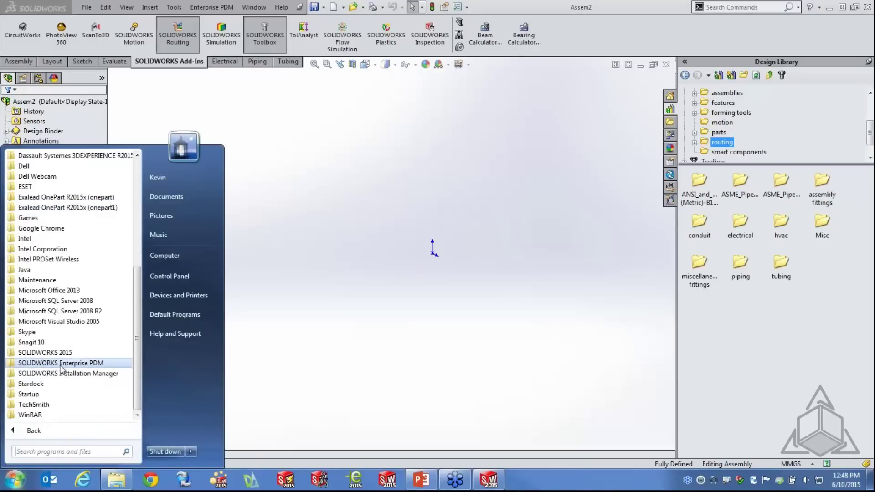
left_click(60, 353)
scroll(76, 357, "down", 2)
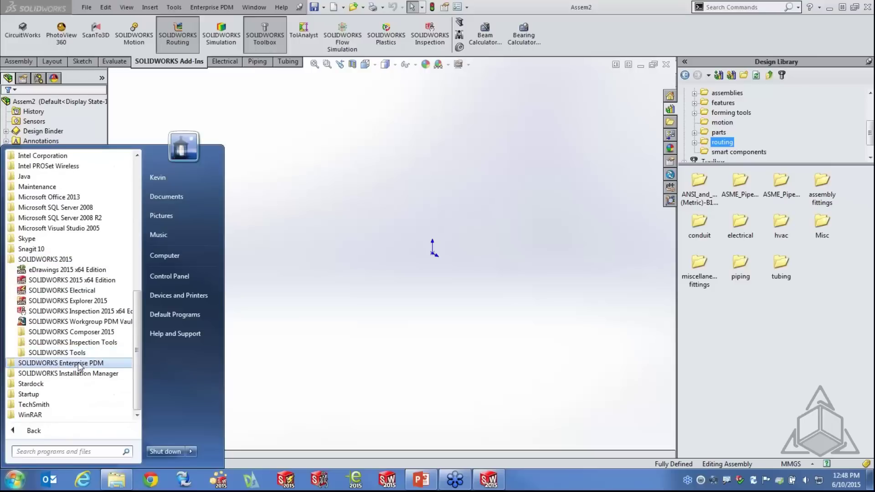
left_click(78, 353)
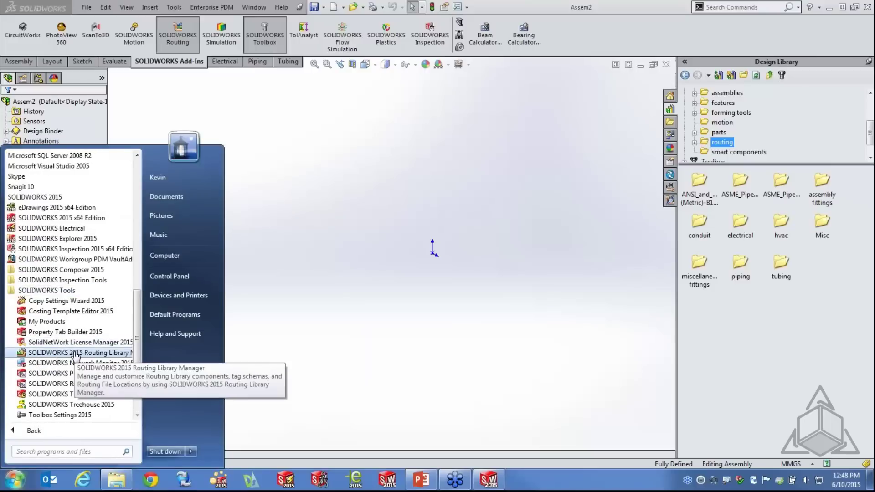
left_click(76, 354)
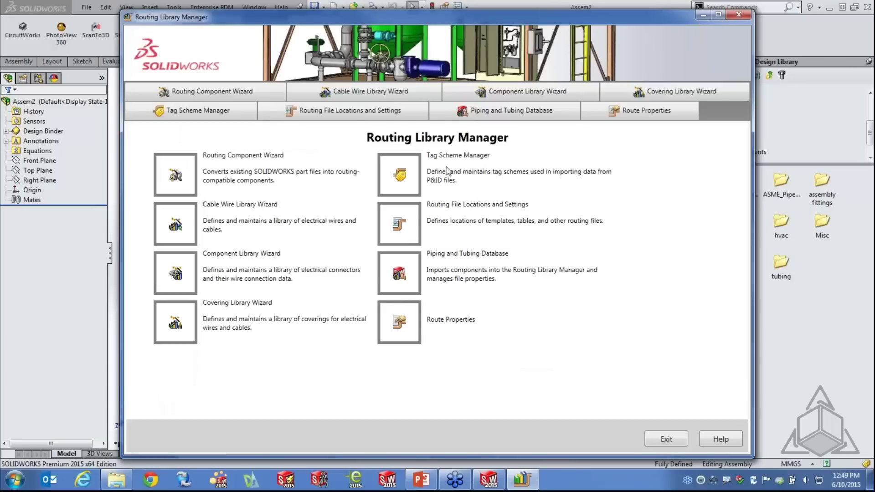
Check the Routing library path under Routing File Locations and Settings, then exit the manager unchanged
left_click(340, 110)
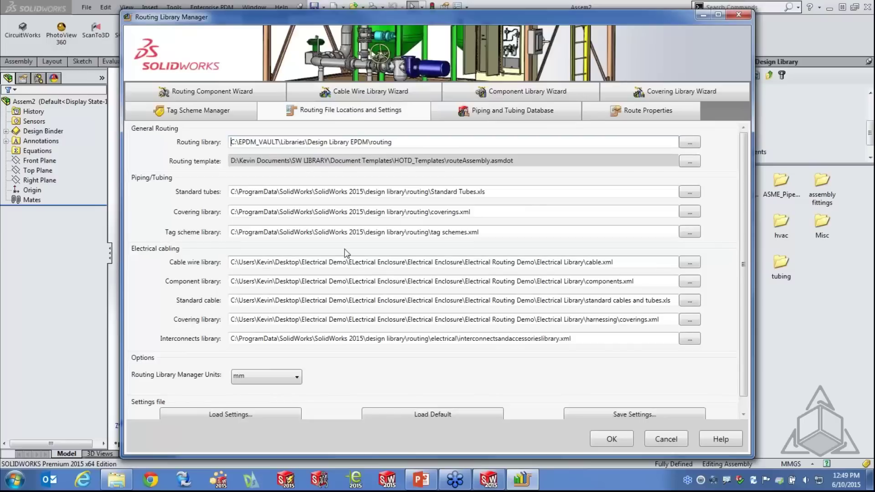
left_click_drag(408, 143, 185, 164)
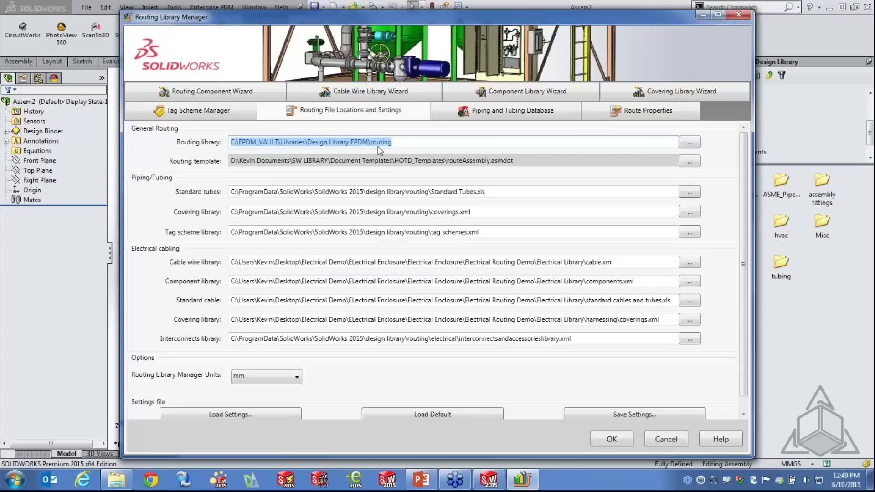
left_click(666, 440)
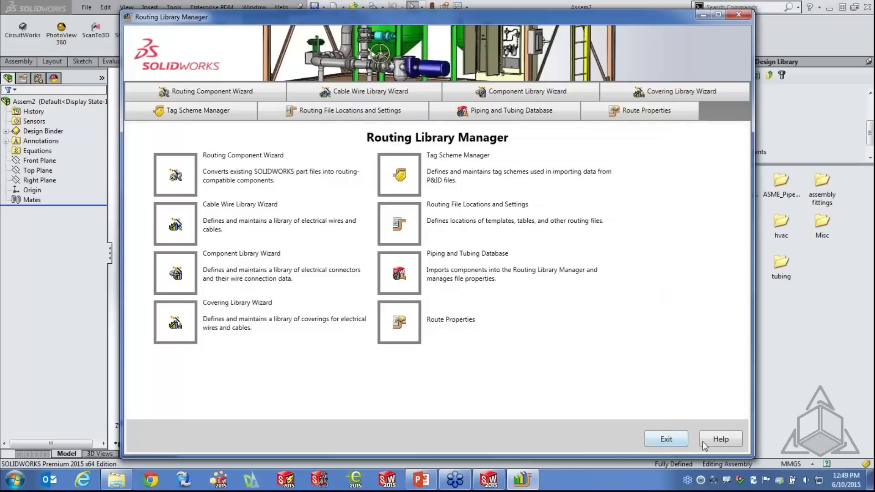
left_click(682, 441)
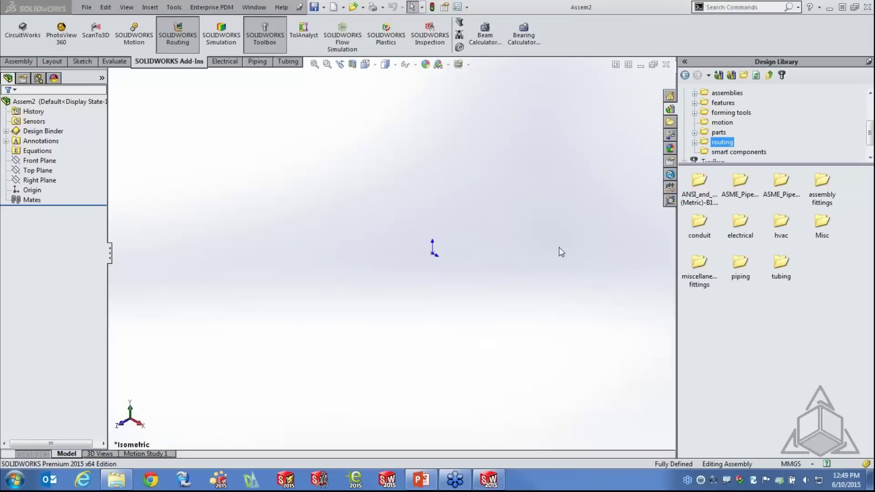
Open routing > piping > flanges in the Design Library, then switch to the vault's SW LIBRARY in Explorer
double_click(739, 263)
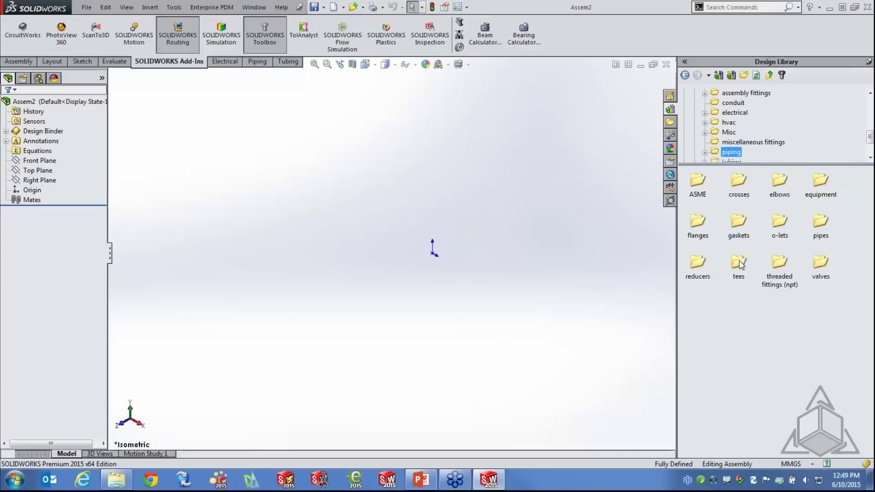
double_click(739, 219)
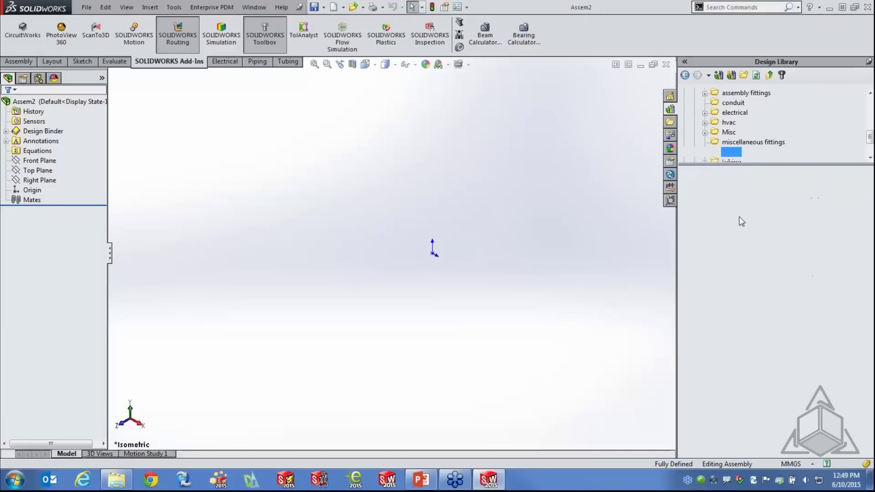
mouse_move(873, 135)
left_mouse_down()
mouse_move(873, 125)
mouse_move(872, 133)
left_mouse_up()
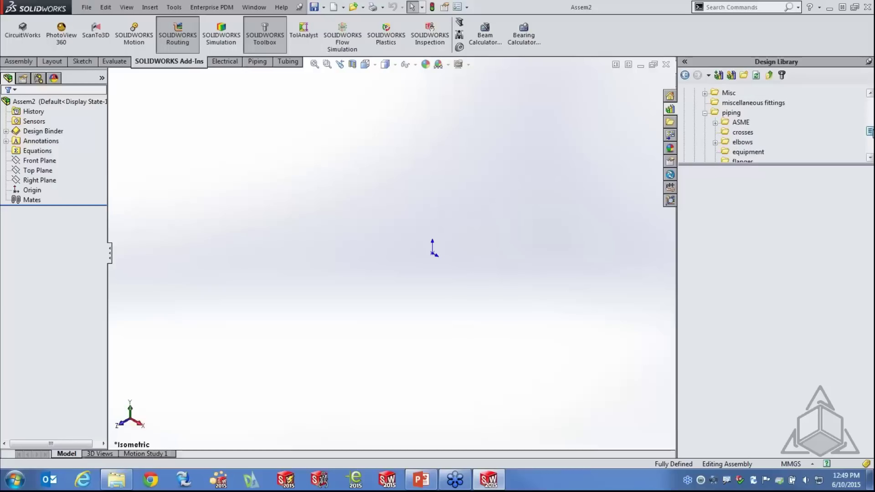
left_click(735, 114)
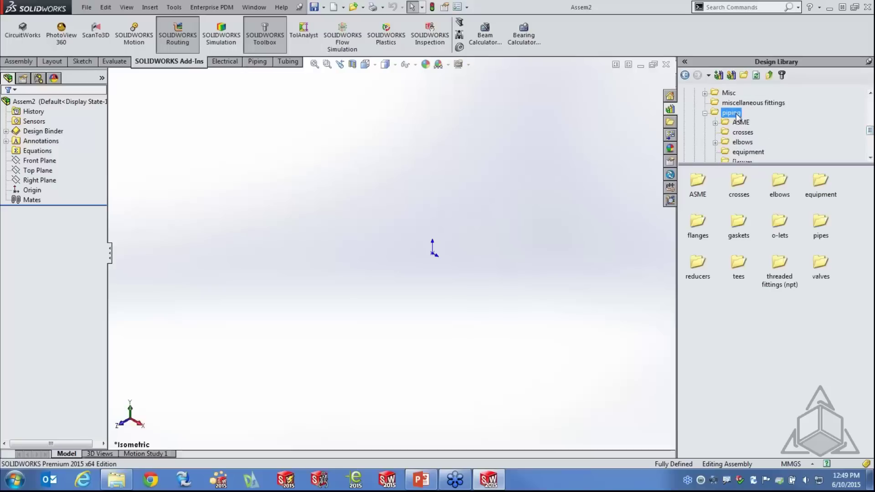
double_click(697, 223)
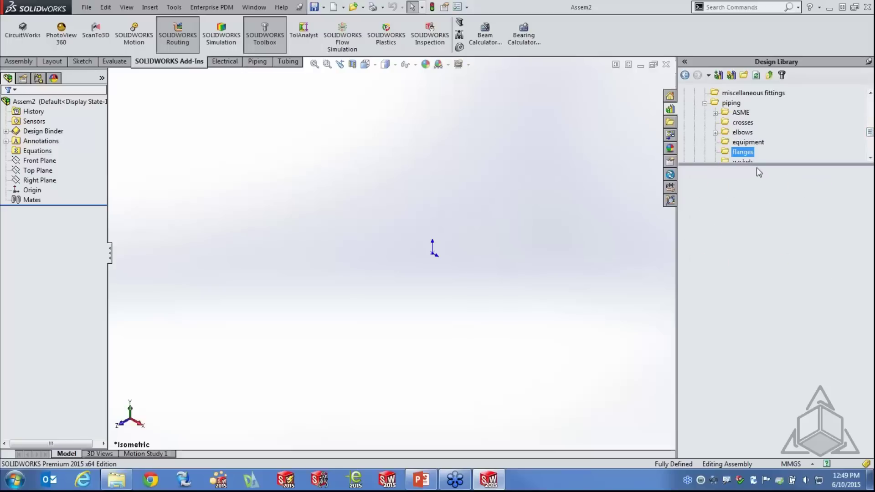
mouse_move(872, 131)
left_mouse_down()
mouse_move(873, 117)
mouse_move(872, 134)
left_mouse_up()
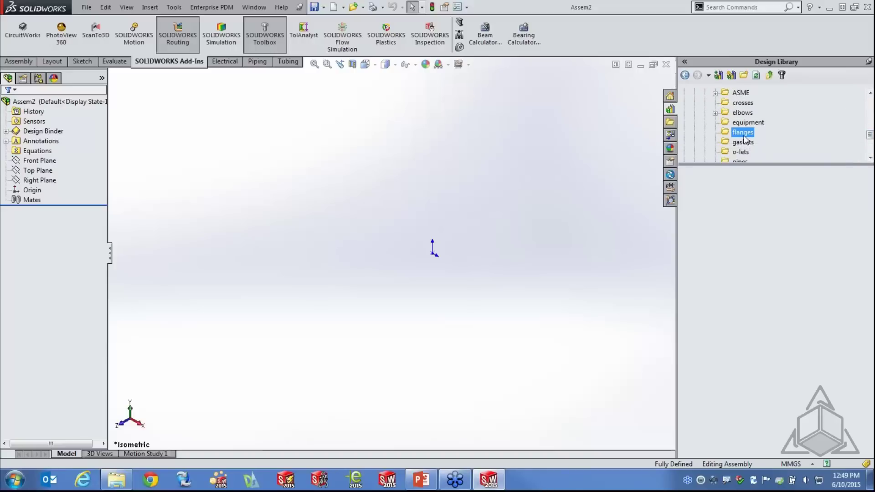
left_click(116, 479)
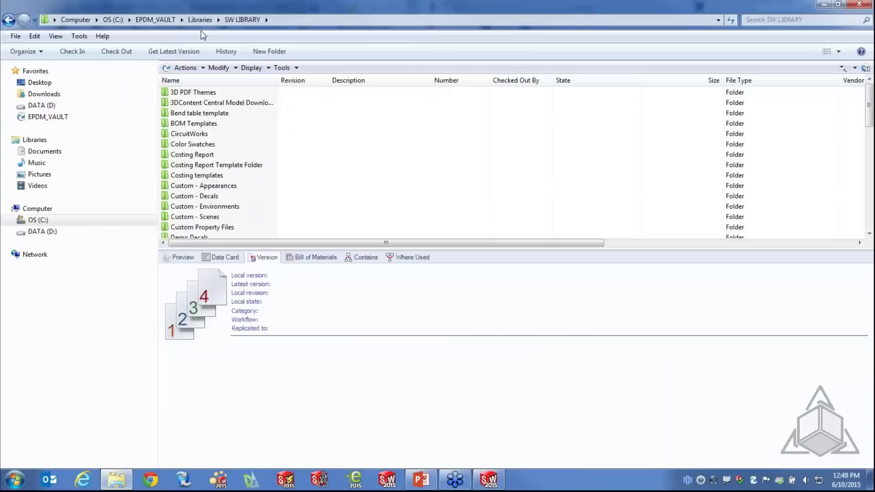
Get the latest version of the Design Library EPDM folder, replacing all writable local files
left_click(155, 19)
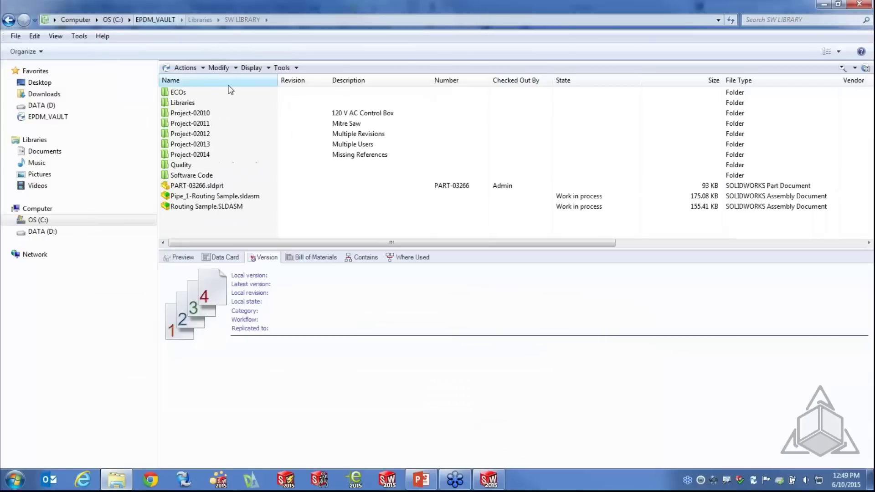
double_click(192, 106)
left_click(210, 94)
right_click(209, 94)
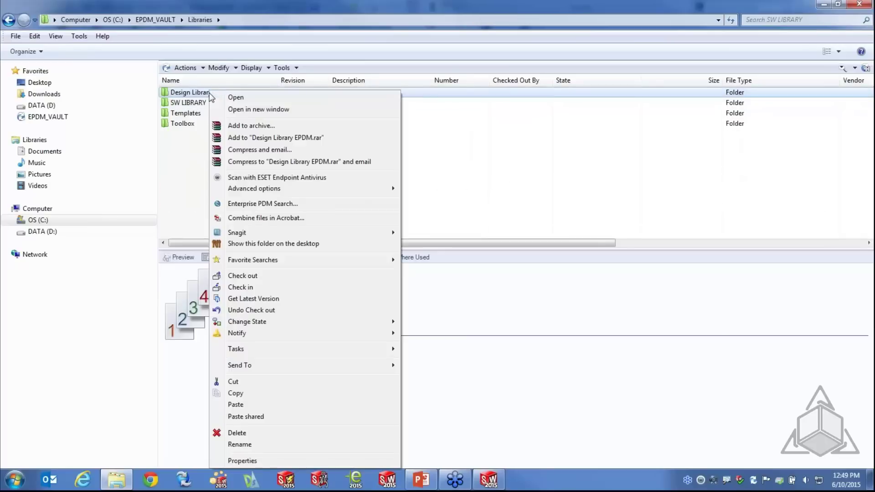
left_click(266, 299)
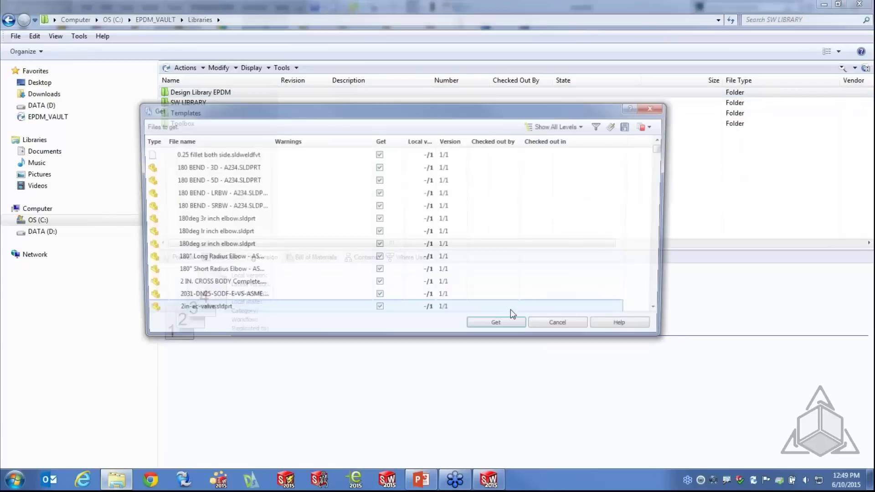
left_click(494, 324)
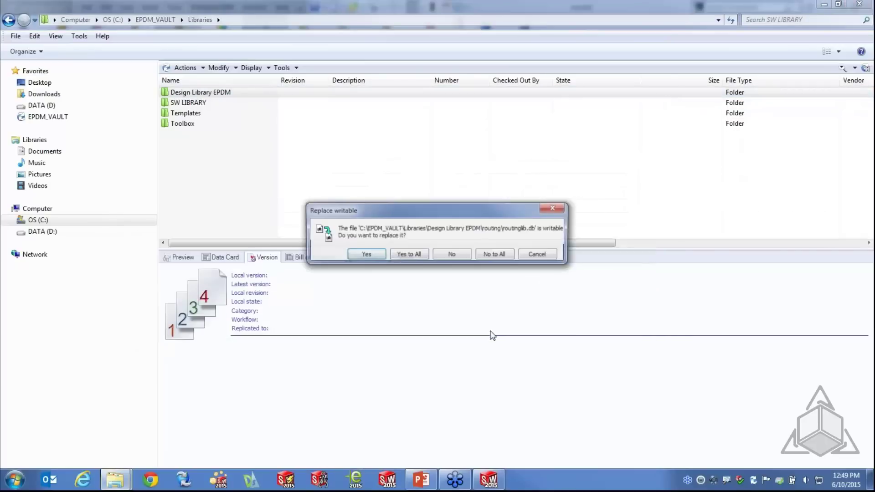
left_click(409, 255)
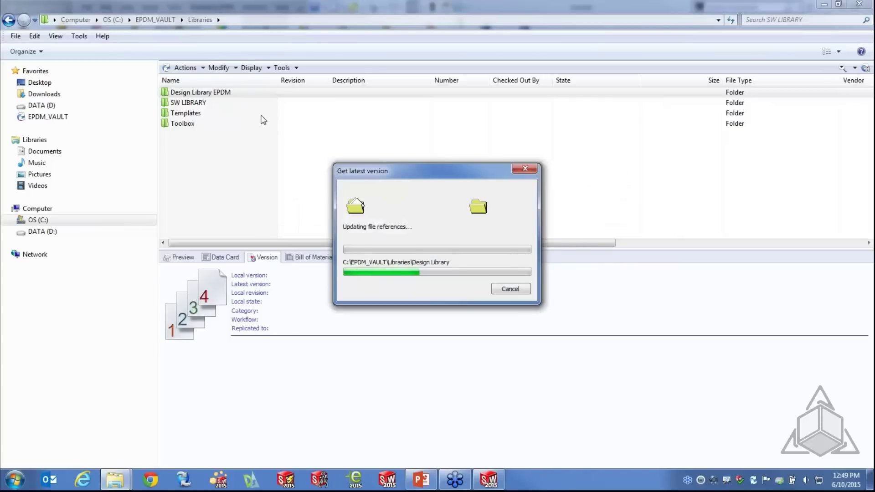
left_click(490, 482)
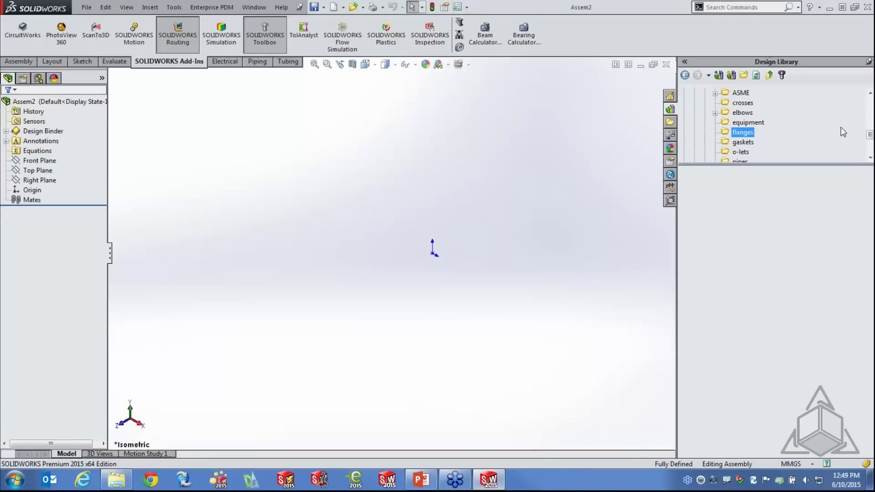
Refresh the Design Library and drag the socket weld flange from piping > flanges into Assem2
left_click_drag(870, 135, 863, 113)
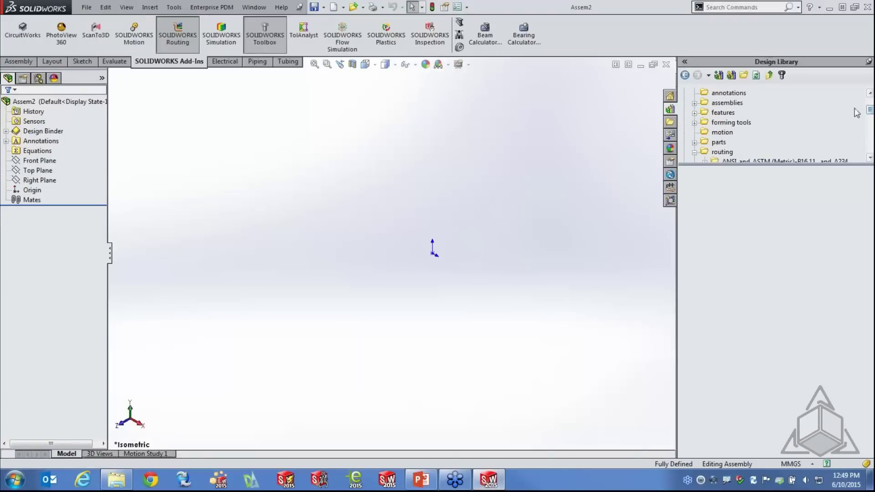
scroll(775, 123, "up", 2)
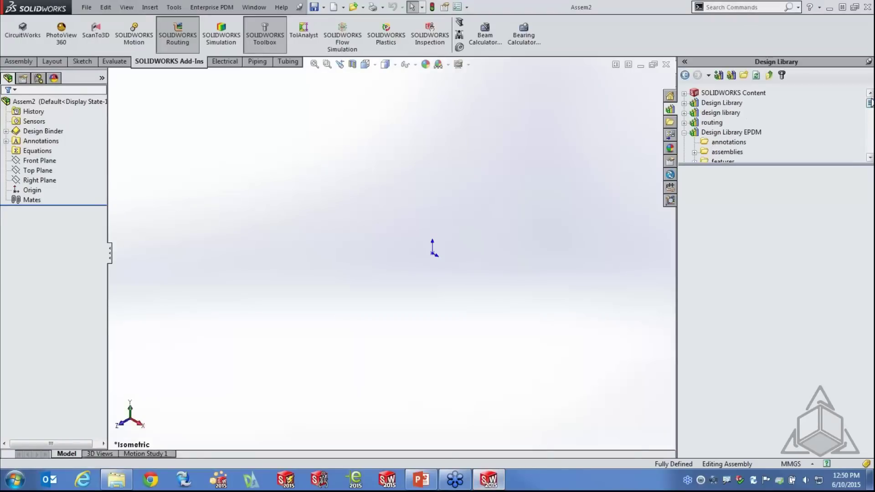
left_click(756, 75)
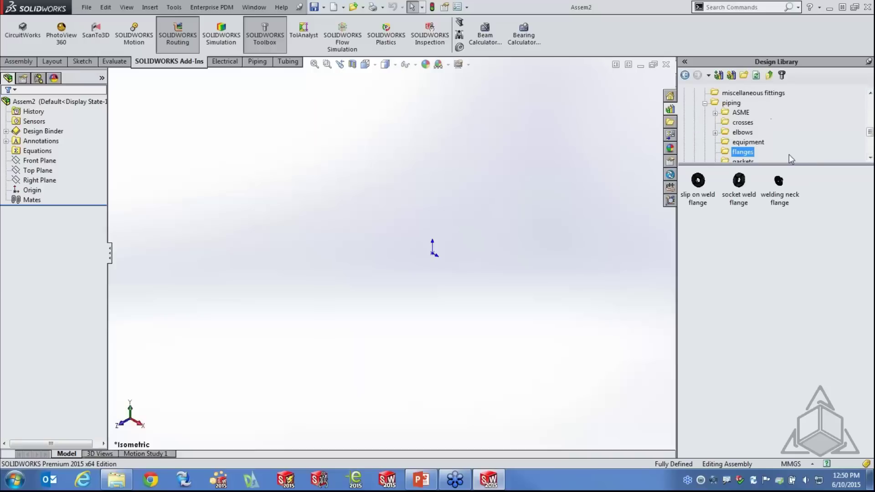
mouse_move(870, 132)
left_mouse_down()
mouse_move(870, 104)
mouse_move(870, 125)
left_mouse_up()
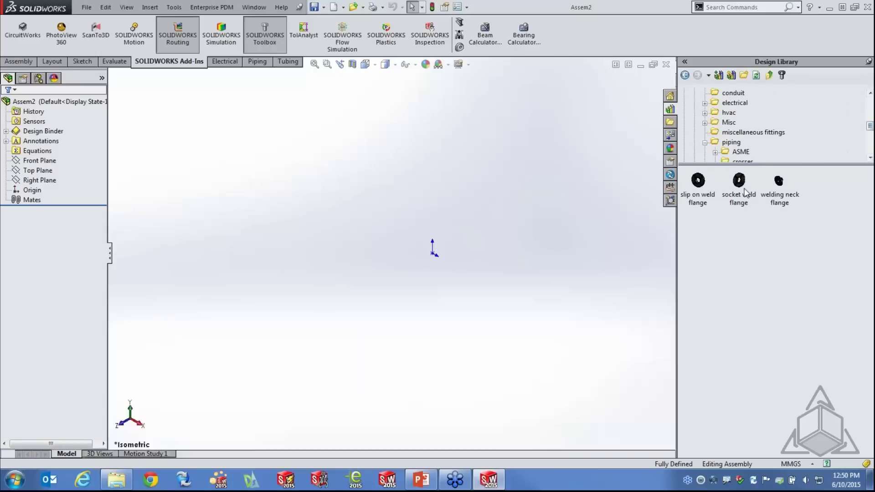
left_click_drag(739, 182, 395, 258)
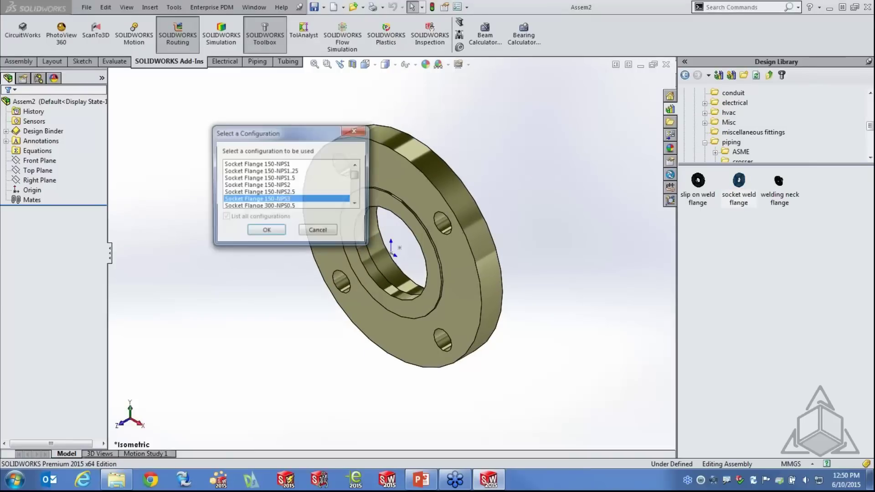
Accept the flange configuration and save the assembly as 1.SLDASM in EPDM_VAULT, accepting its data card
left_click(266, 233)
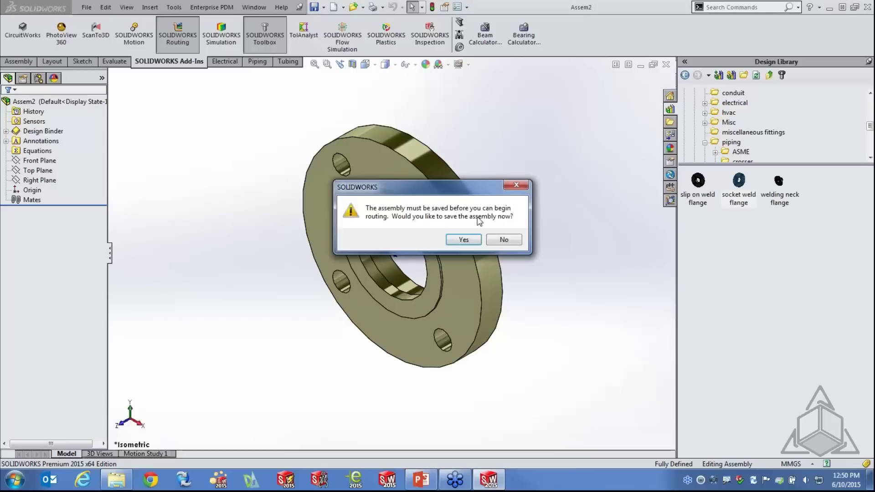
left_click(463, 239)
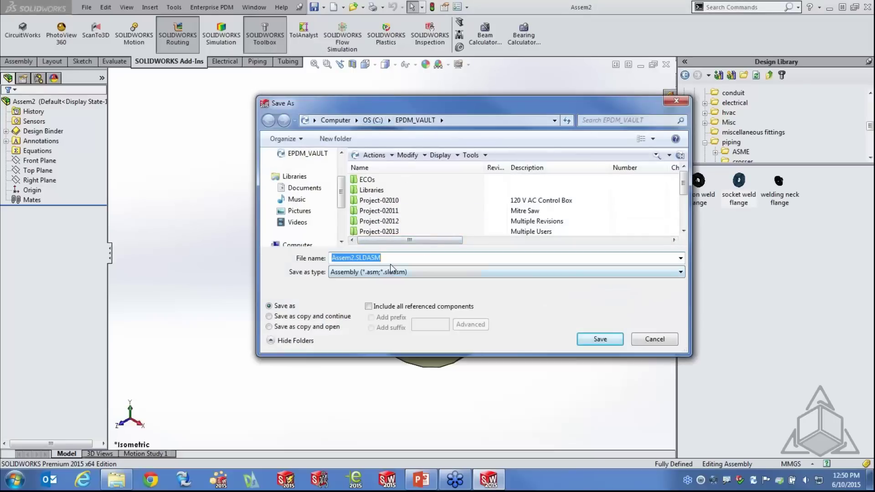
type("1")
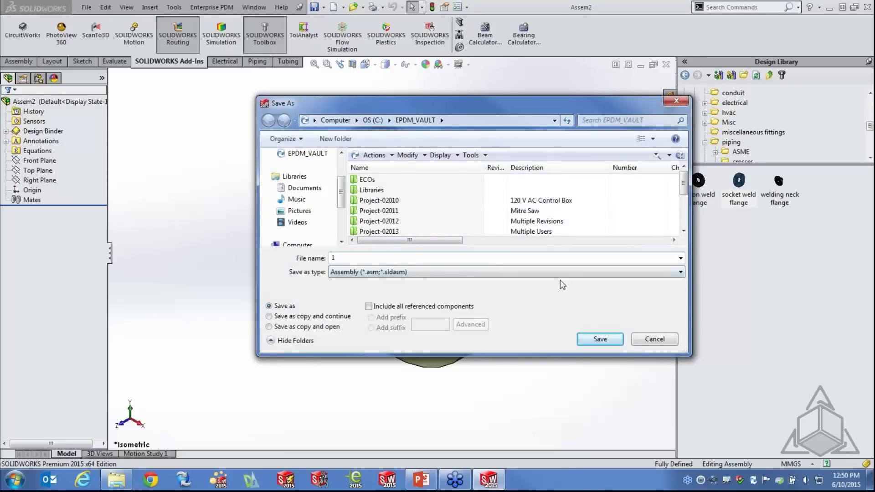
left_click(600, 339)
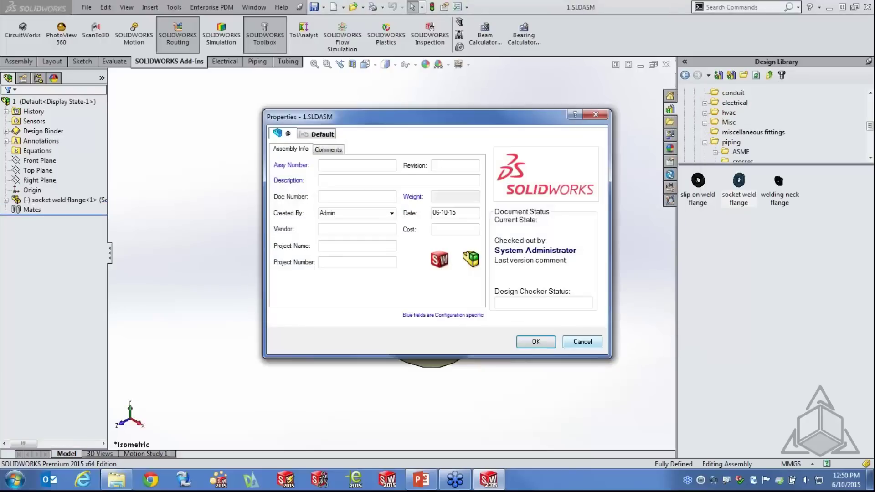
left_click(536, 342)
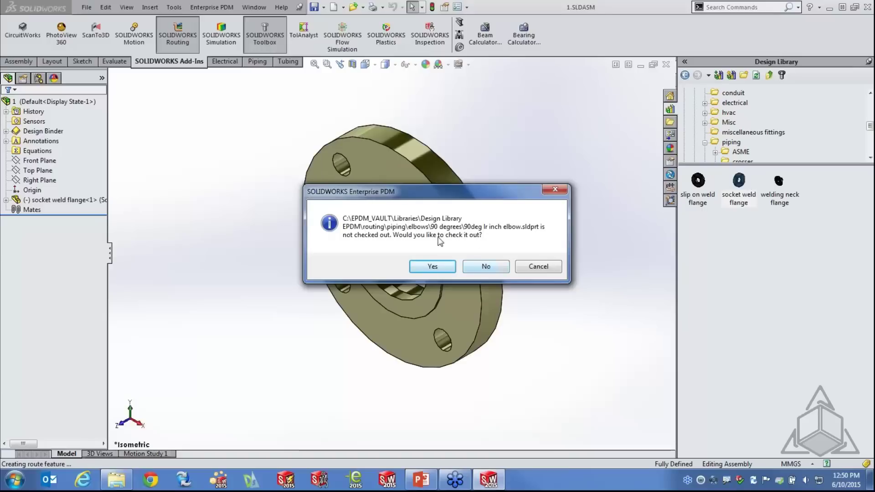
Decline the elbow check-out, clear the route specification and accept Route Properties to create the pipe
left_click(498, 267)
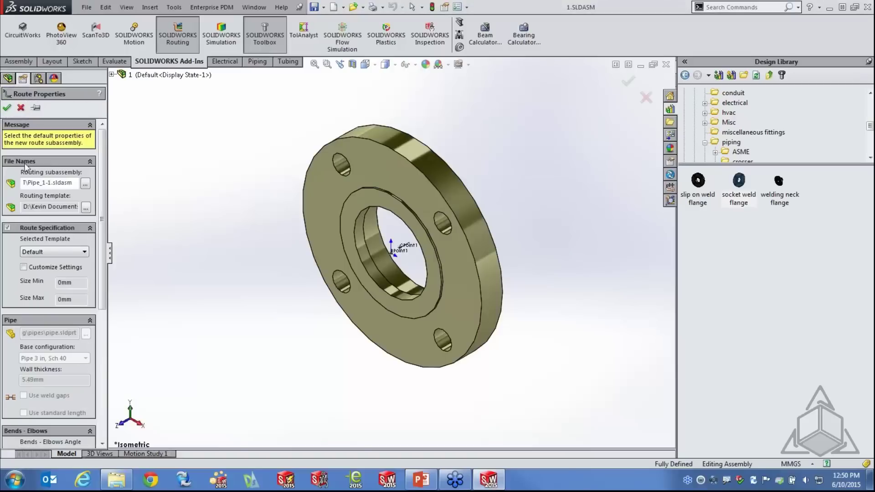
left_click(7, 228)
left_click(502, 244)
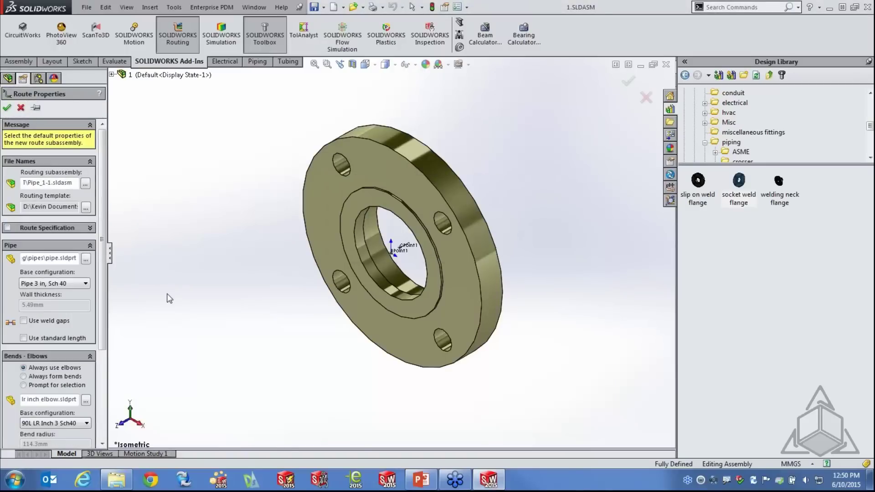
mouse_move(101, 279)
left_mouse_down()
mouse_move(101, 338)
mouse_move(100, 275)
left_mouse_up()
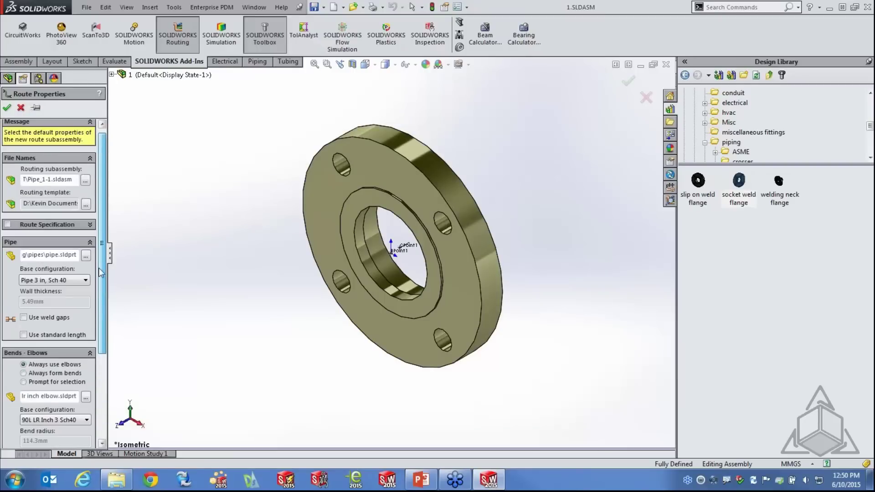
left_click(7, 108)
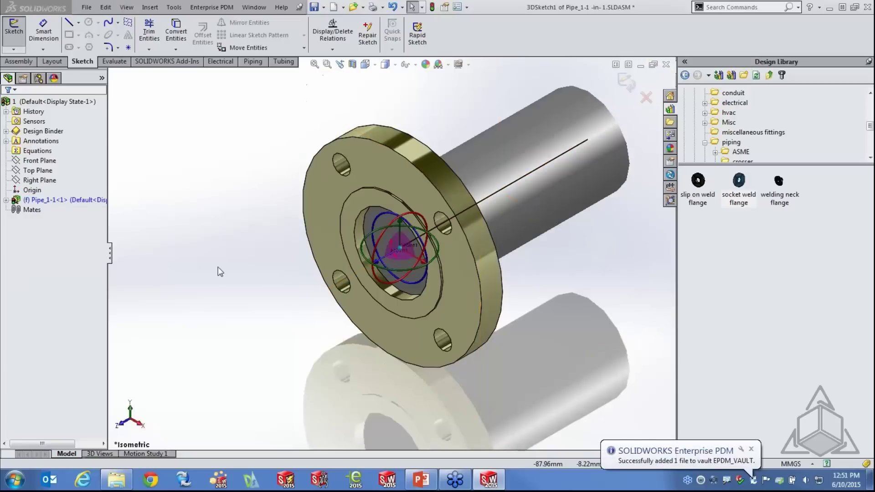
Exit the 3D route sketch and component edit, then save all modified documents
left_click(14, 26)
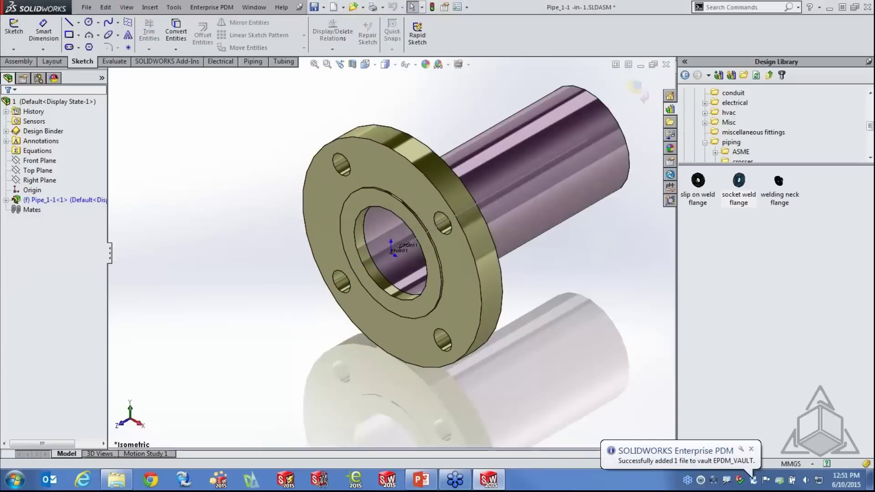
left_click(643, 93)
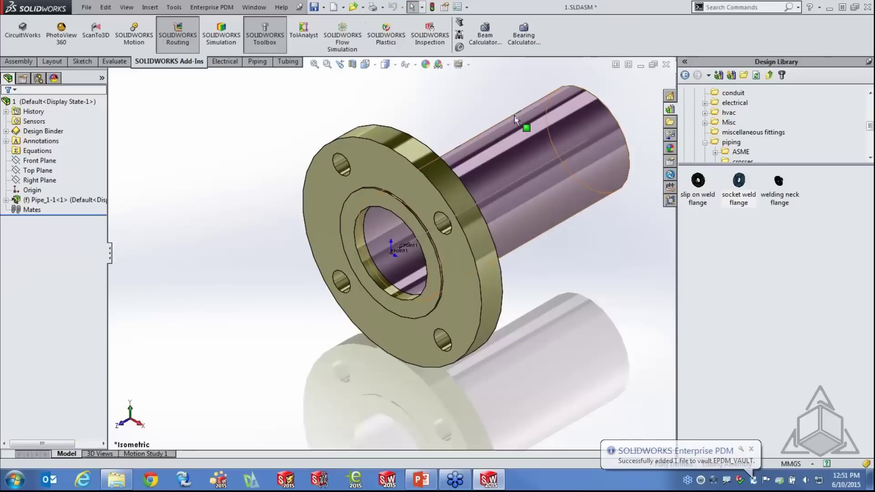
left_click(314, 7)
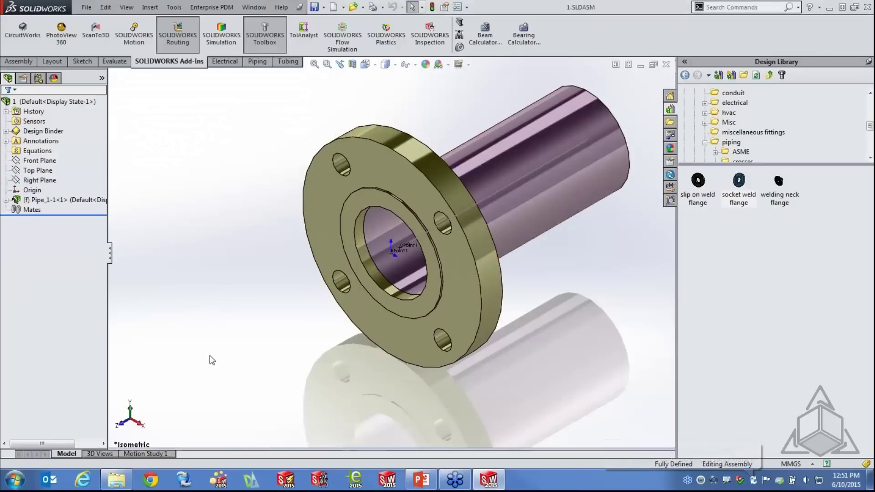
key("alt+Tab")
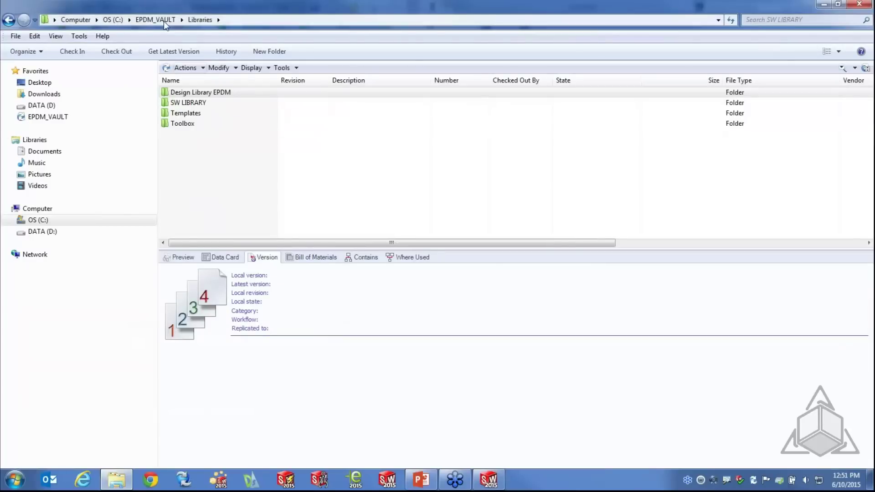
Select 1.SLDASM in the vault root, view its Contains tab, and review its check-in list before cancelling
left_click(163, 20)
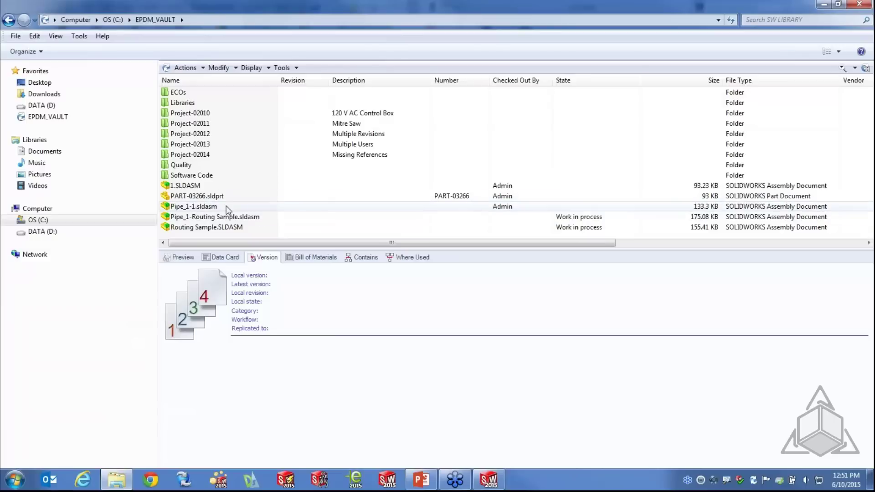
left_click(194, 187)
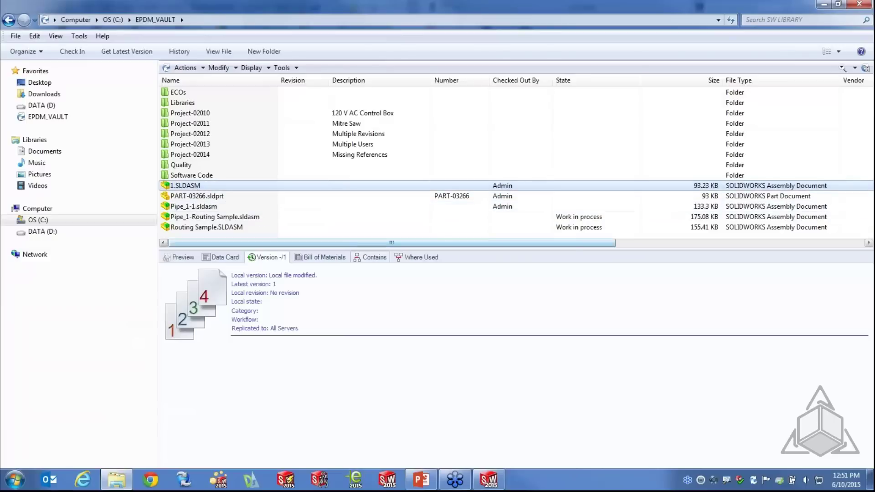
left_click(373, 258)
left_click(227, 314)
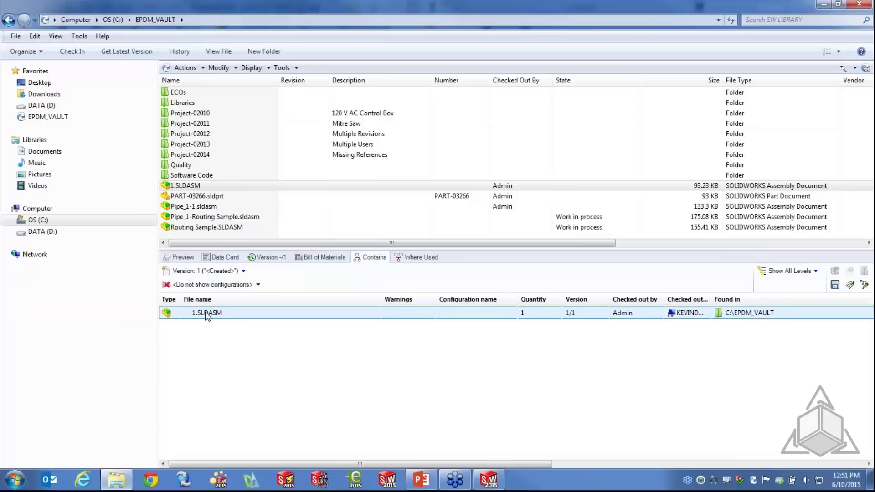
right_click(199, 186)
left_click(225, 258)
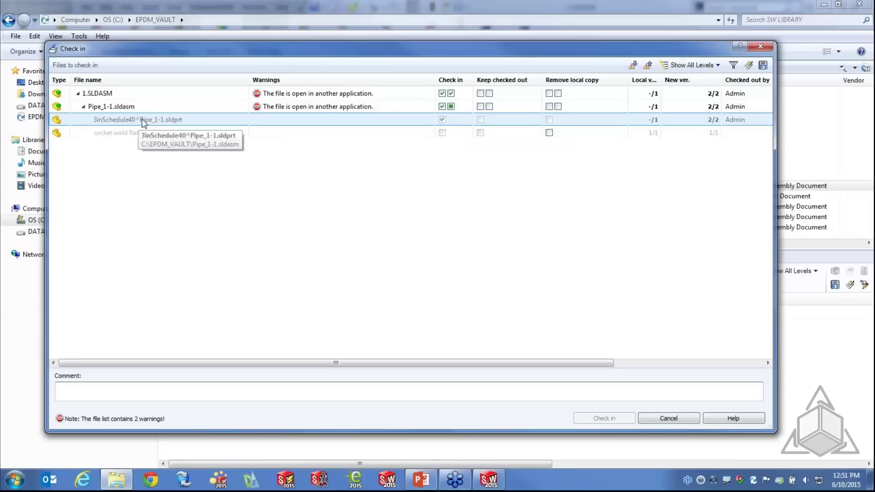
left_click(668, 418)
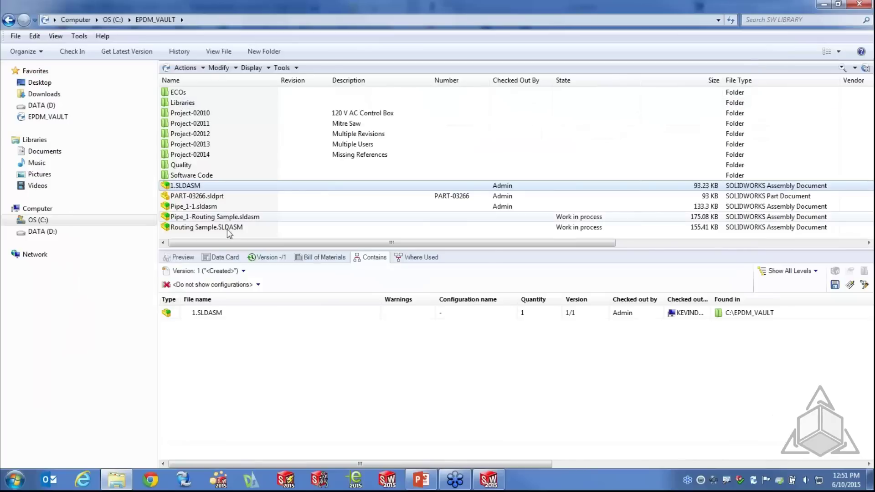
Over the Routing slide, launch SOLIDWORKS 2015 Routing Library Manager from All Programs > SOLIDWORKS Tools
left_click(421, 478)
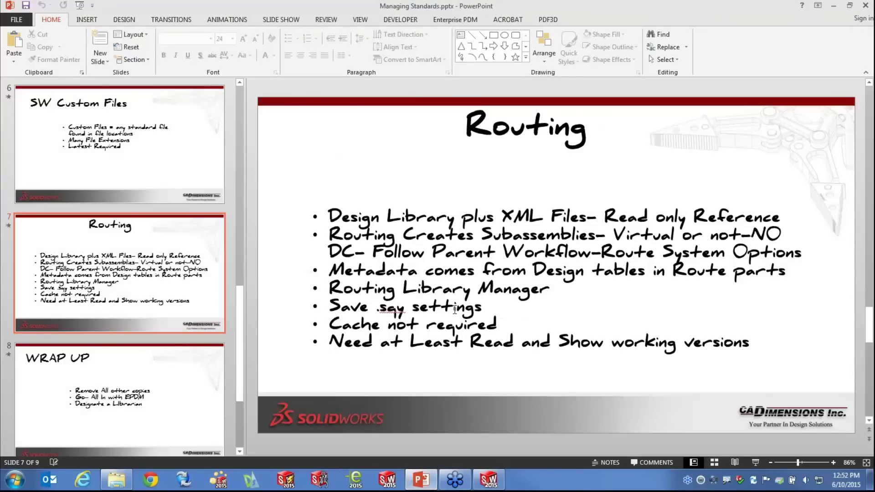
left_click(15, 480)
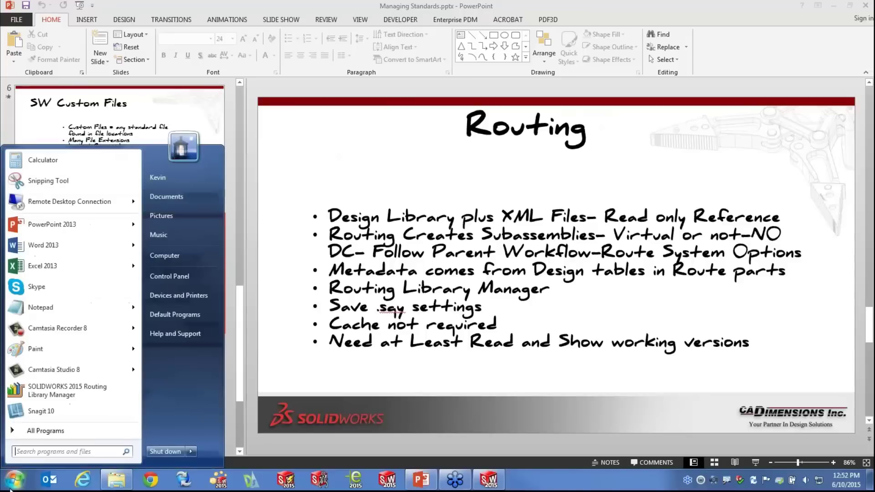
left_click(42, 433)
left_click(59, 358)
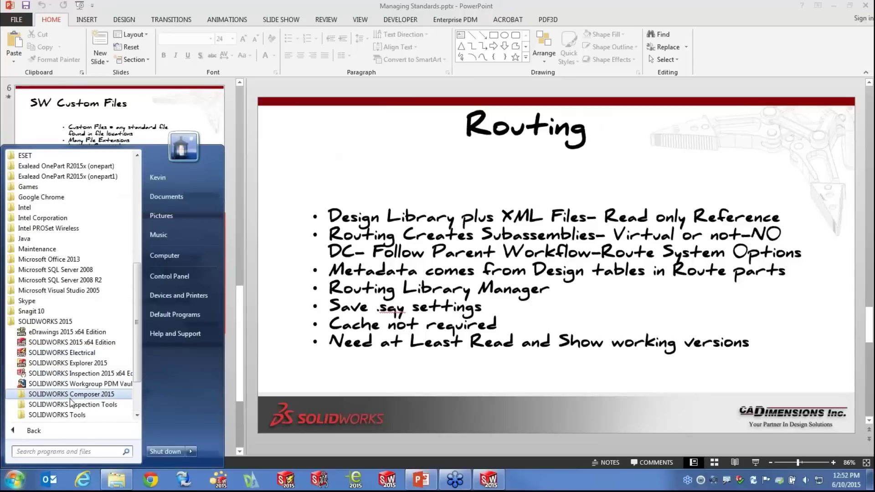
left_click(57, 415)
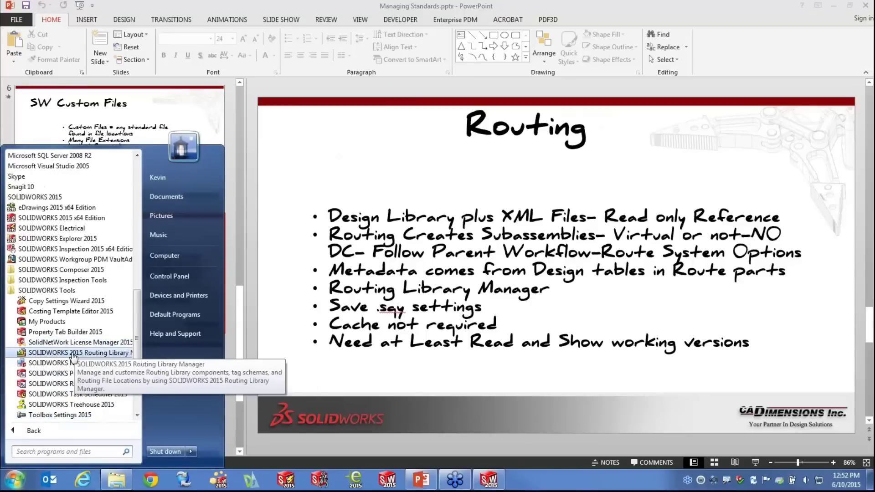
left_click(79, 353)
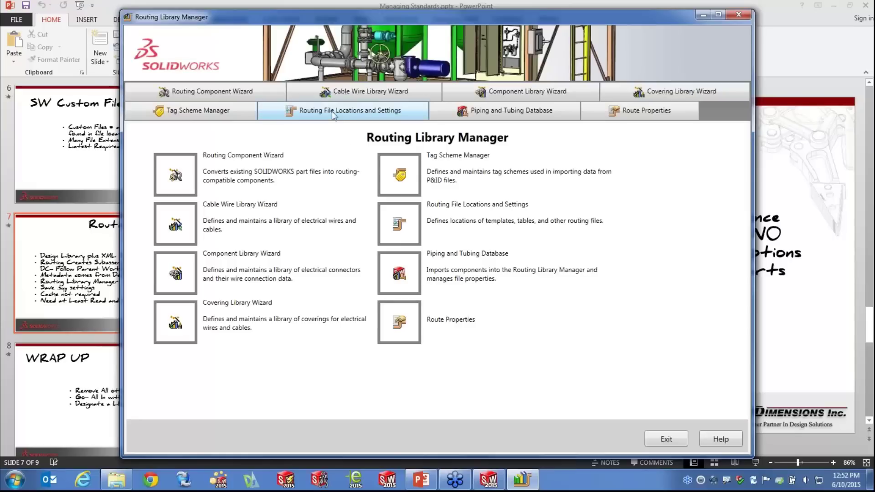
left_click(332, 111)
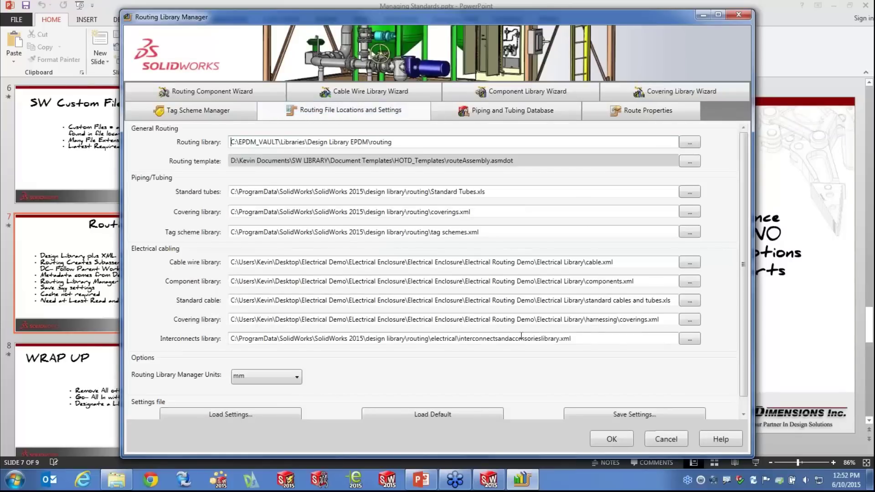
scroll(522, 337, "down", 1)
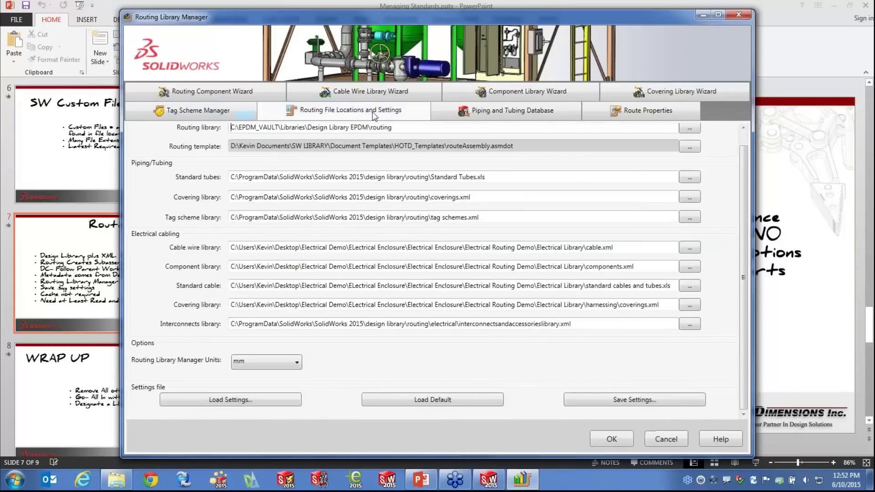
left_click(640, 401)
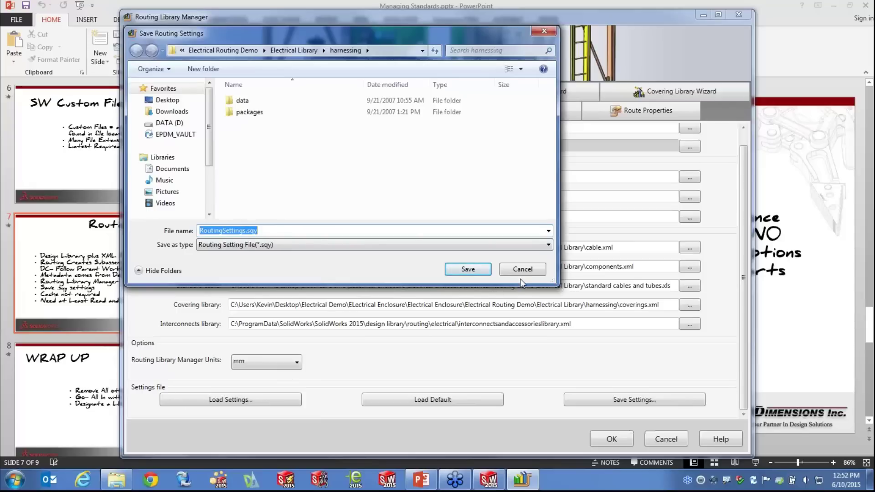
left_click(539, 269)
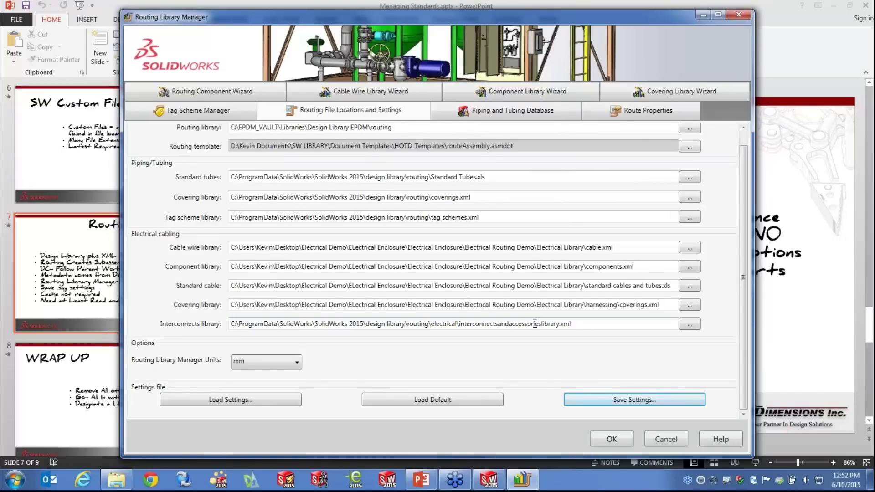
left_click(664, 439)
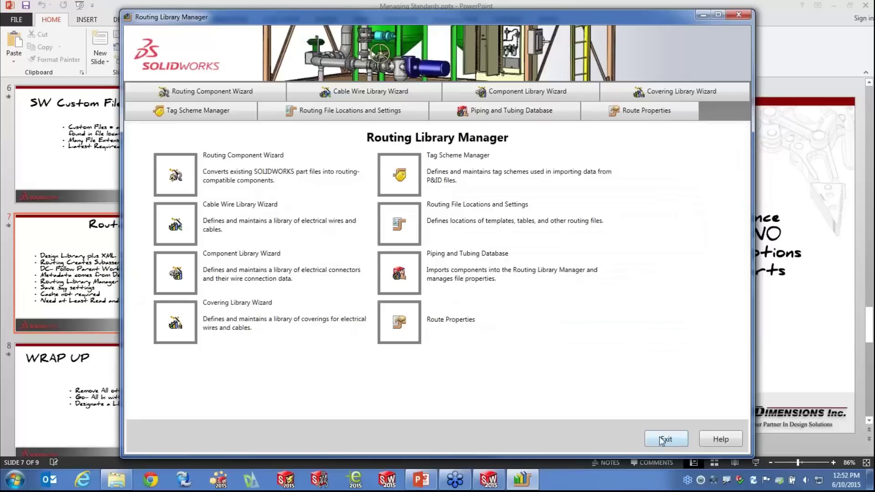
left_click(739, 14)
Highlight the 'Save say settings', 'Cache' and 'Cache not required' lines in the slide's bullet text
left_click(614, 313)
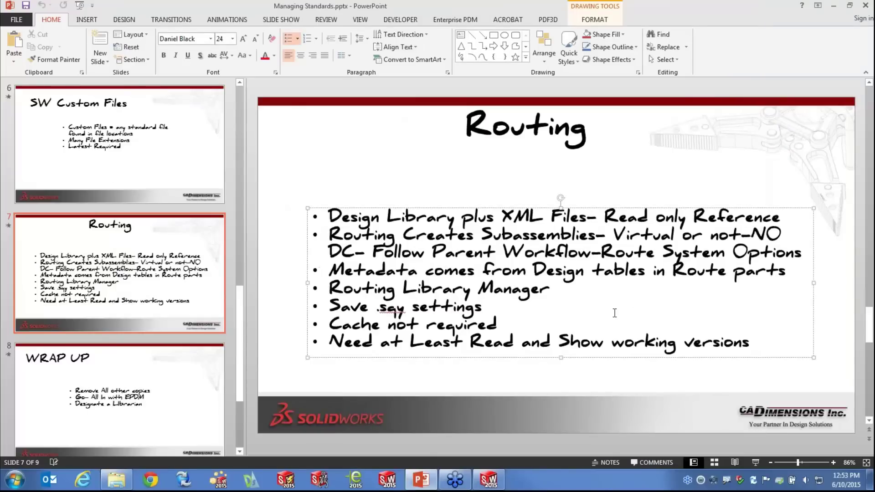
mouse_move(504, 326)
left_mouse_down()
mouse_move(387, 327)
mouse_move(348, 316)
mouse_move(509, 336)
mouse_move(509, 325)
left_mouse_up()
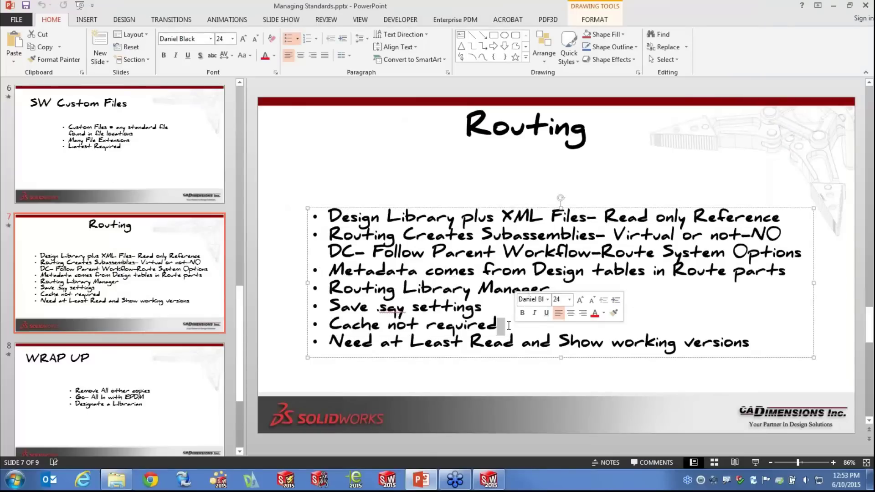
left_click(510, 329)
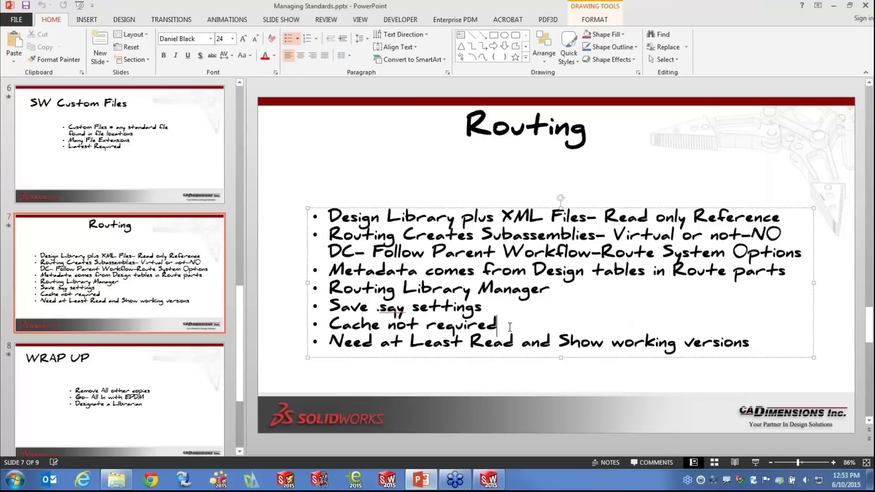
left_click_drag(498, 325, 329, 326)
left_click(526, 319)
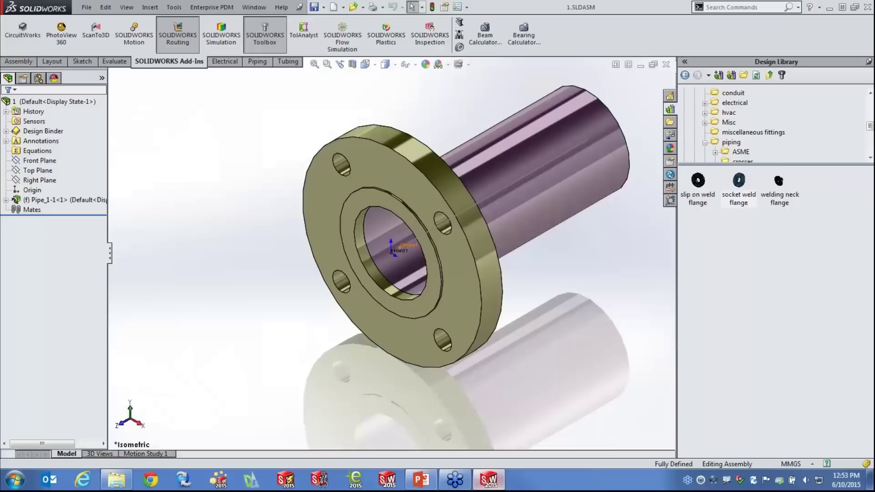
Close the flange-and-pipe assembly and open Routing Sample.SLDASM from EPDM_VAULT, confirming Check Out
left_click(489, 479)
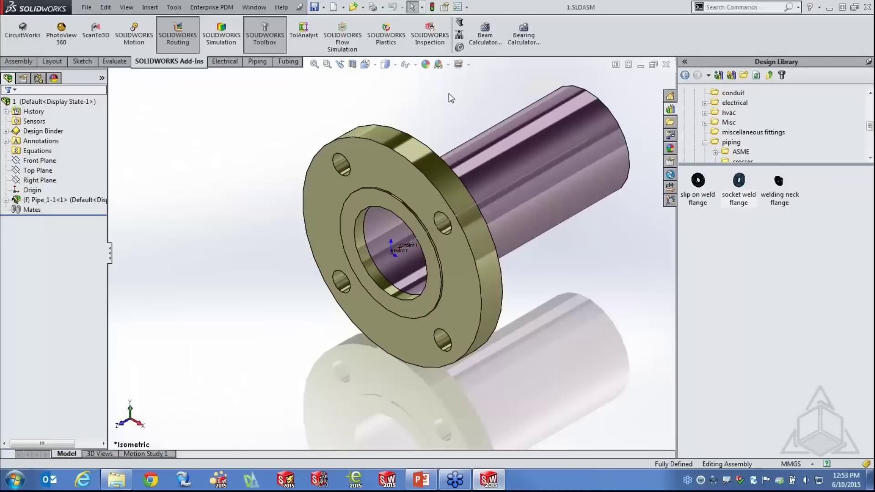
left_click(666, 64)
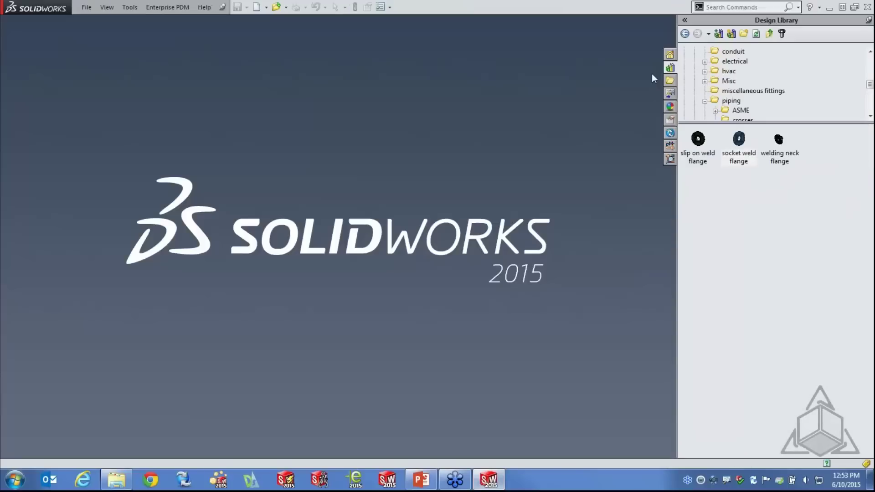
left_click(85, 7)
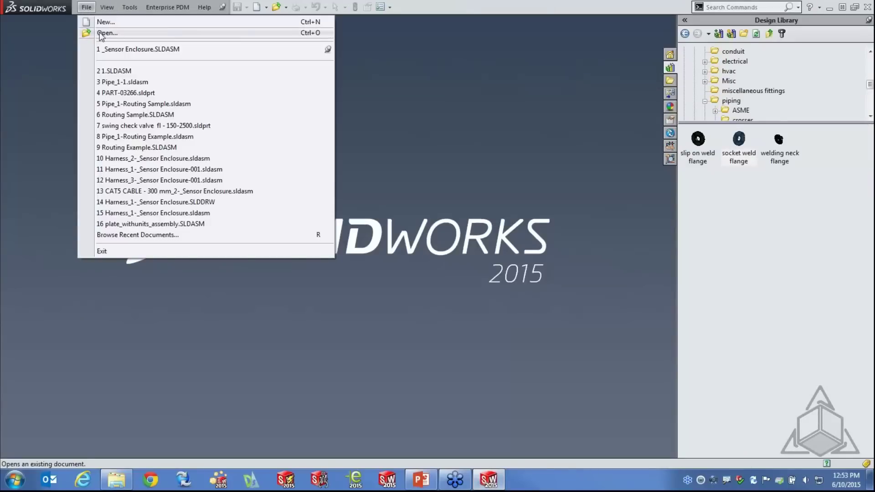
left_click(102, 33)
scroll(510, 166, "down", 10)
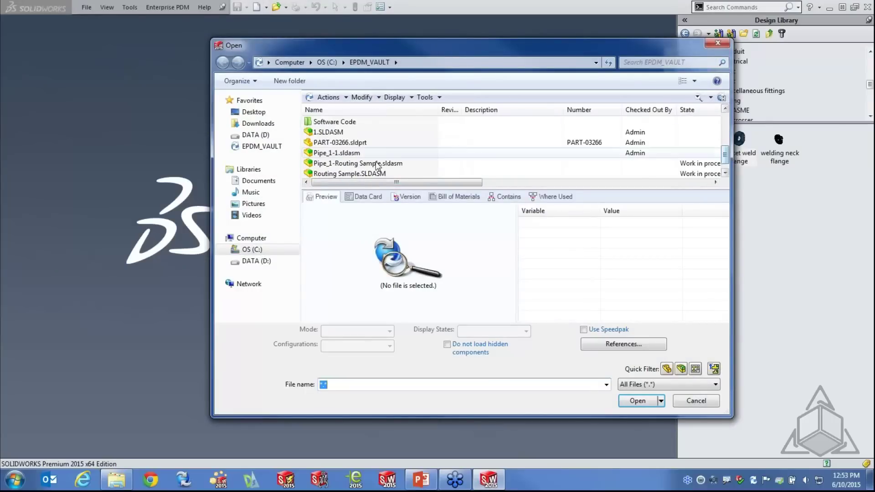
double_click(478, 174)
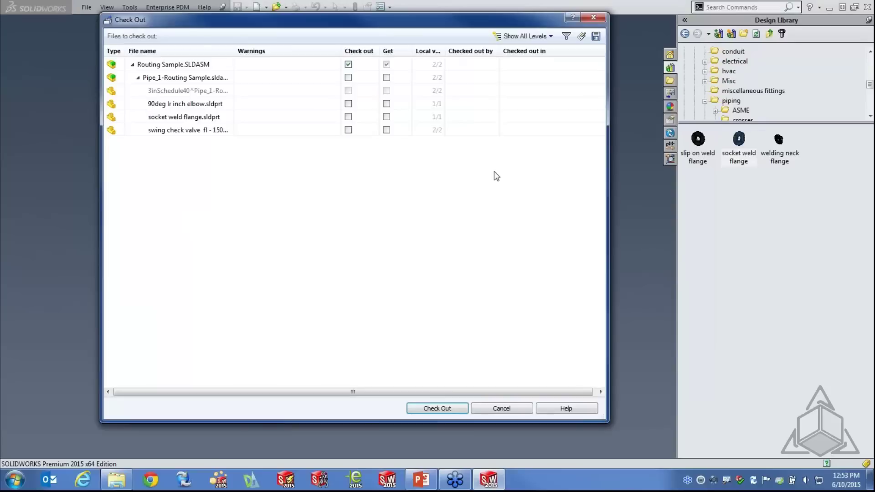
left_click(502, 408)
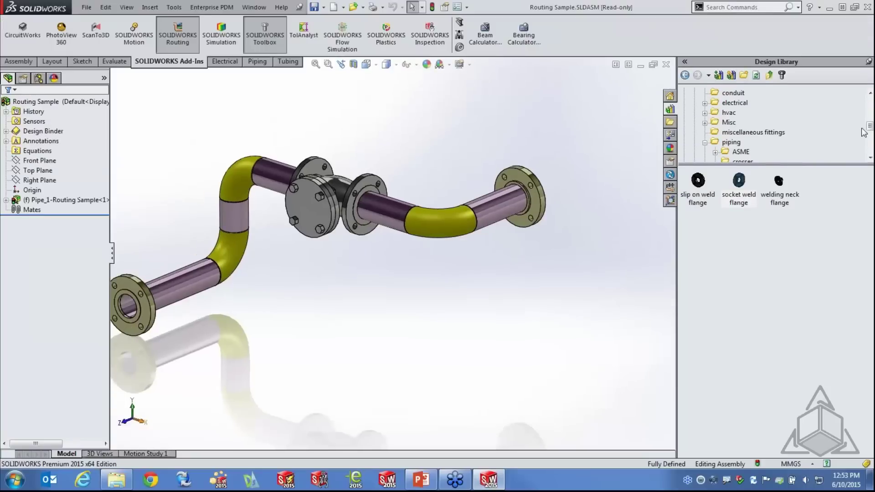
mouse_move(870, 126)
left_mouse_down()
mouse_move(870, 136)
mouse_move(870, 112)
left_mouse_up()
In the Enterprise PDM pane, get version 1 of the swing check valve
left_click(670, 174)
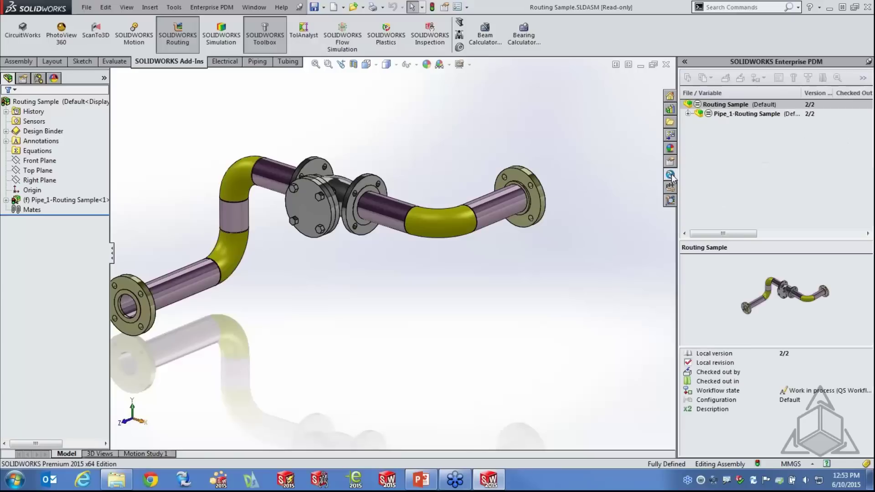
left_click(690, 115)
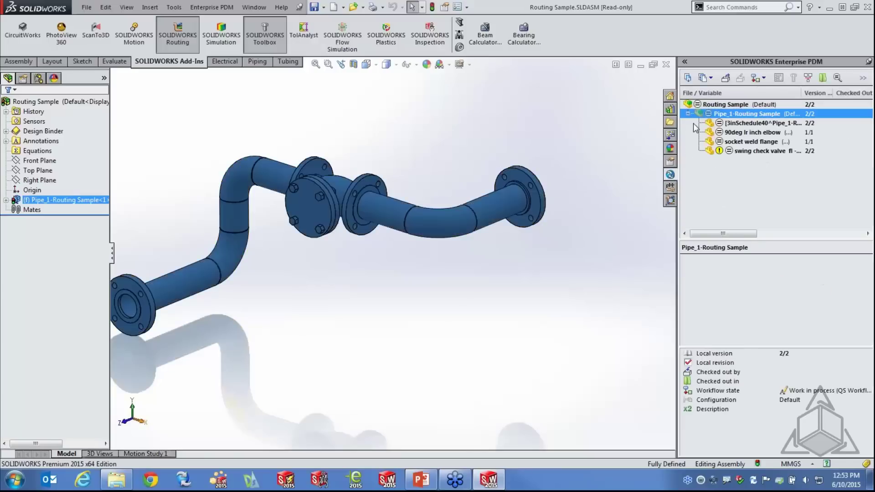
left_click(755, 154)
right_click(756, 153)
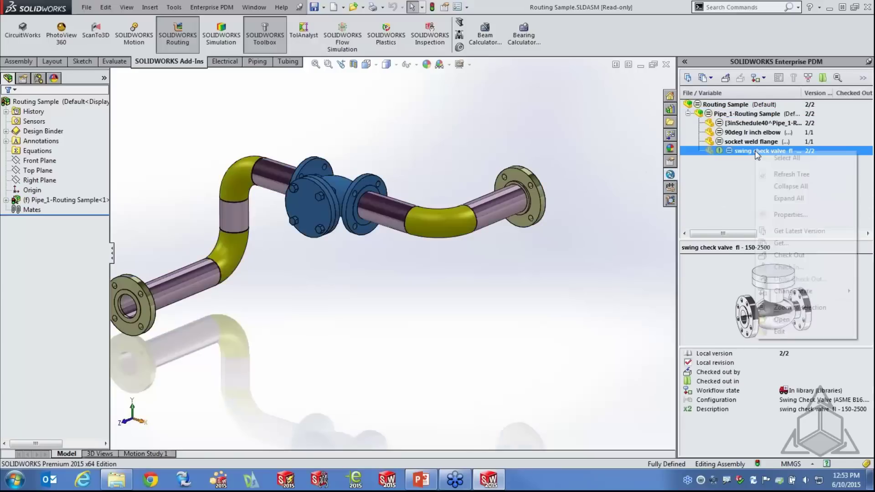
left_click(793, 242)
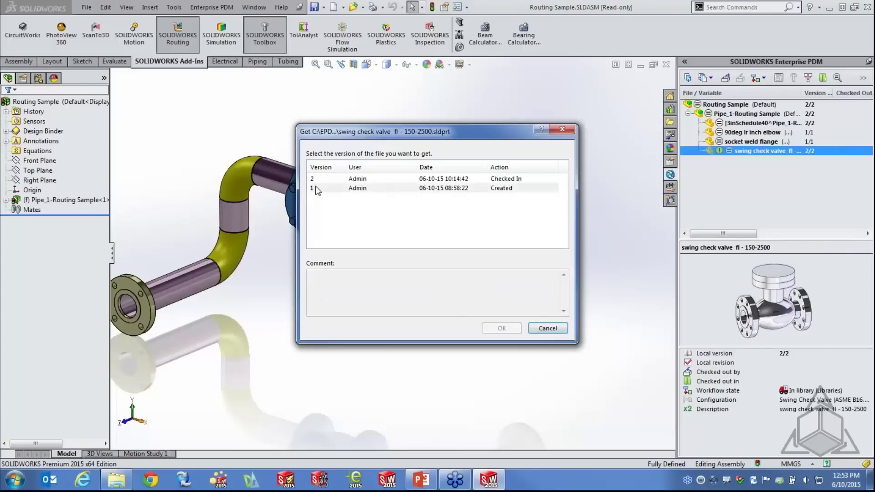
left_click(318, 188)
left_click(502, 328)
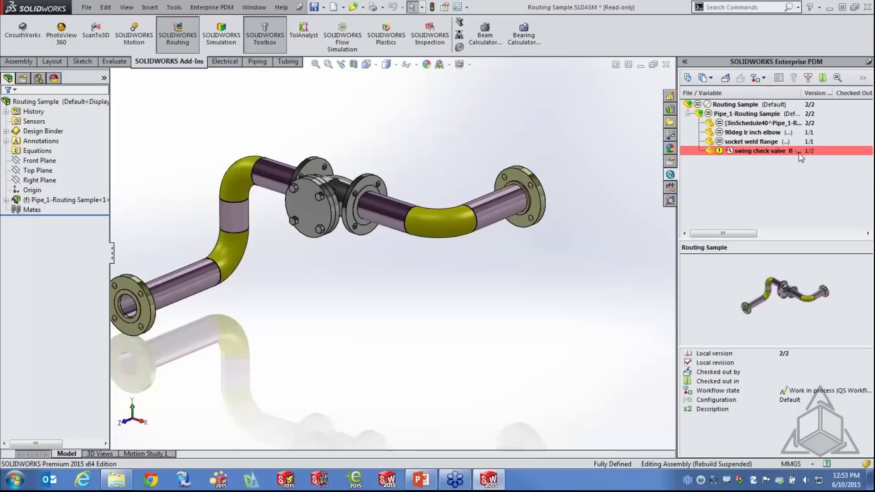
Return the swing check valve to its latest version 2
left_click(742, 151)
right_click(743, 150)
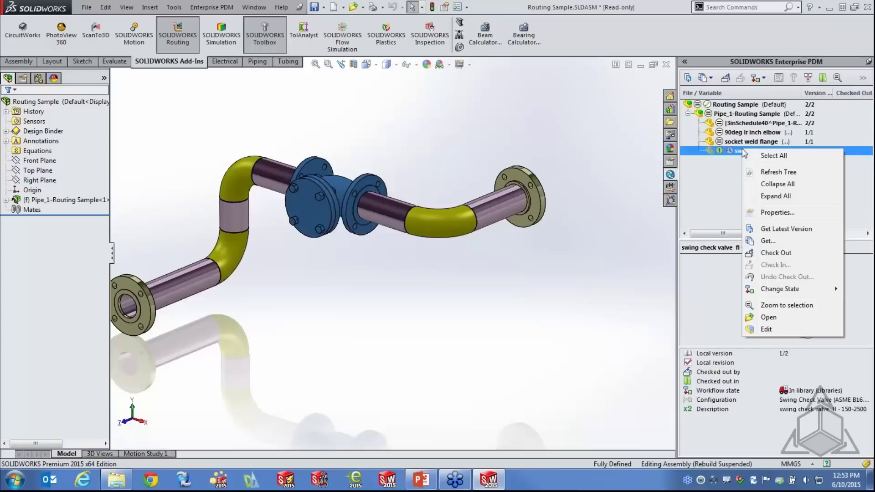
left_click(794, 229)
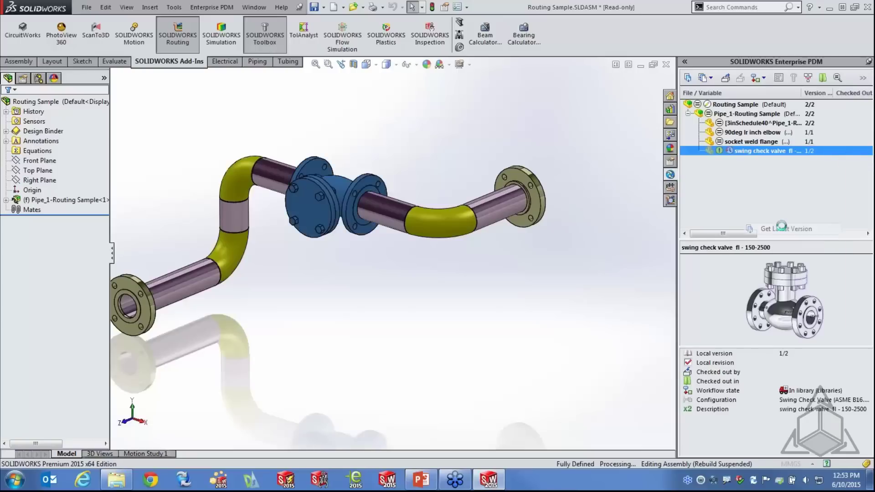
left_click(746, 202)
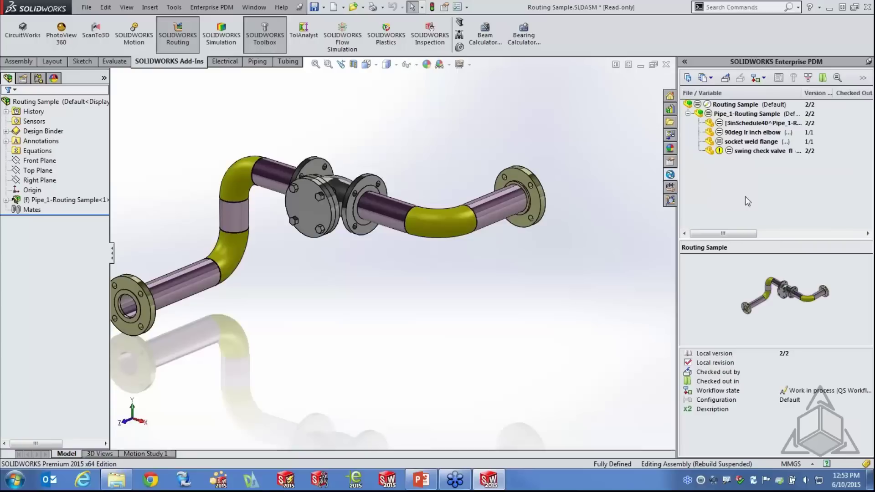